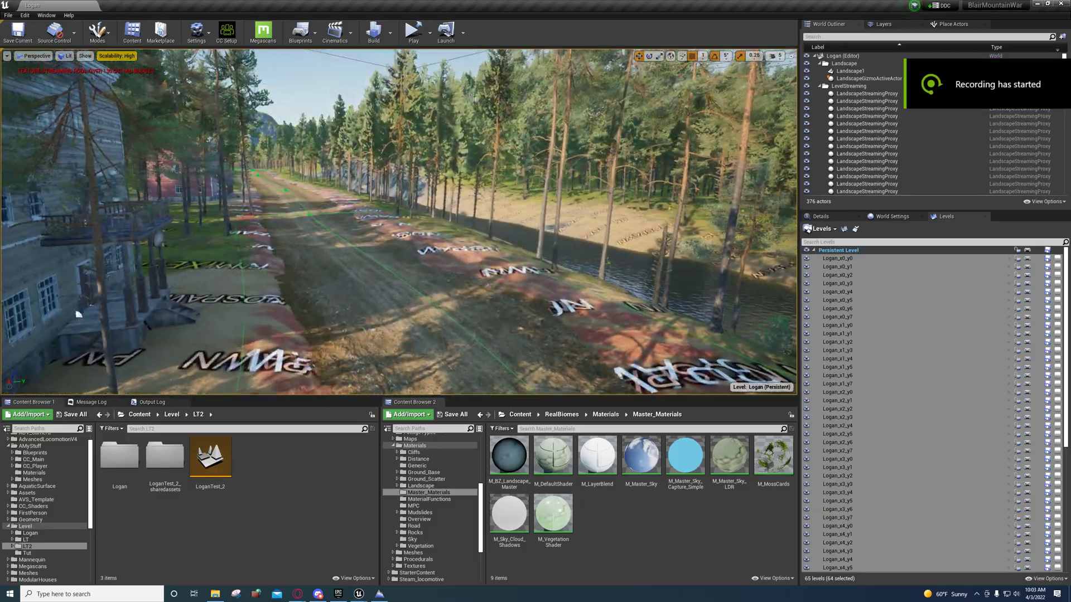
Fly the viewport camera along the dirt road to examine the car, buildings, river and surrounding forest
{"action": "right_click_drag", "start_coordinate": [399, 222], "coordinate": [270, 199]}
{"action": "key", "text": "w"}
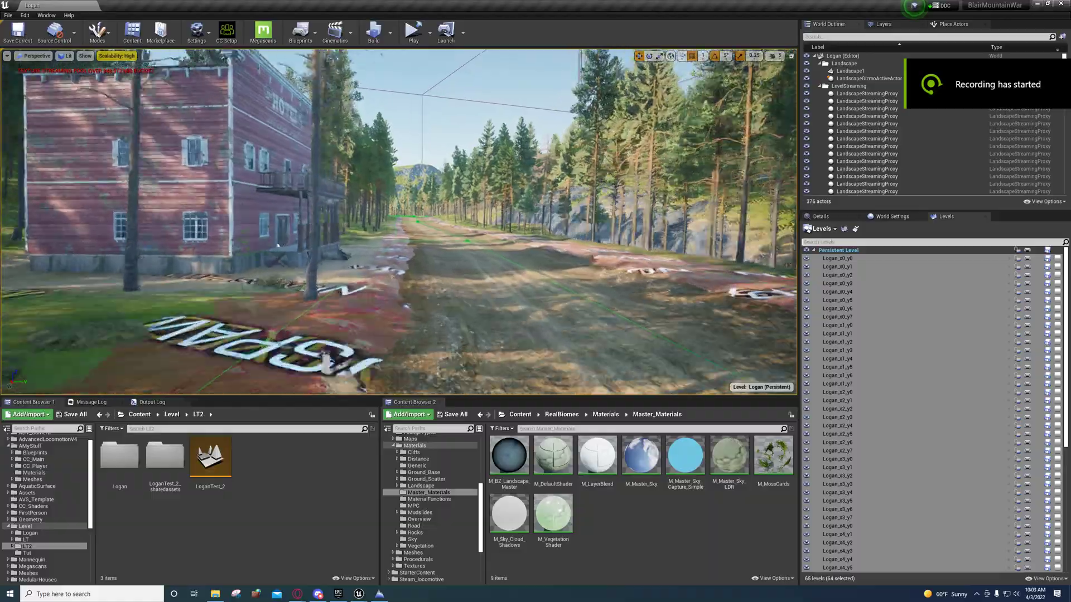
{"action": "key", "text": "w"}
{"action": "right_click_drag", "start_coordinate": [278, 245], "coordinate": [602, 248]}
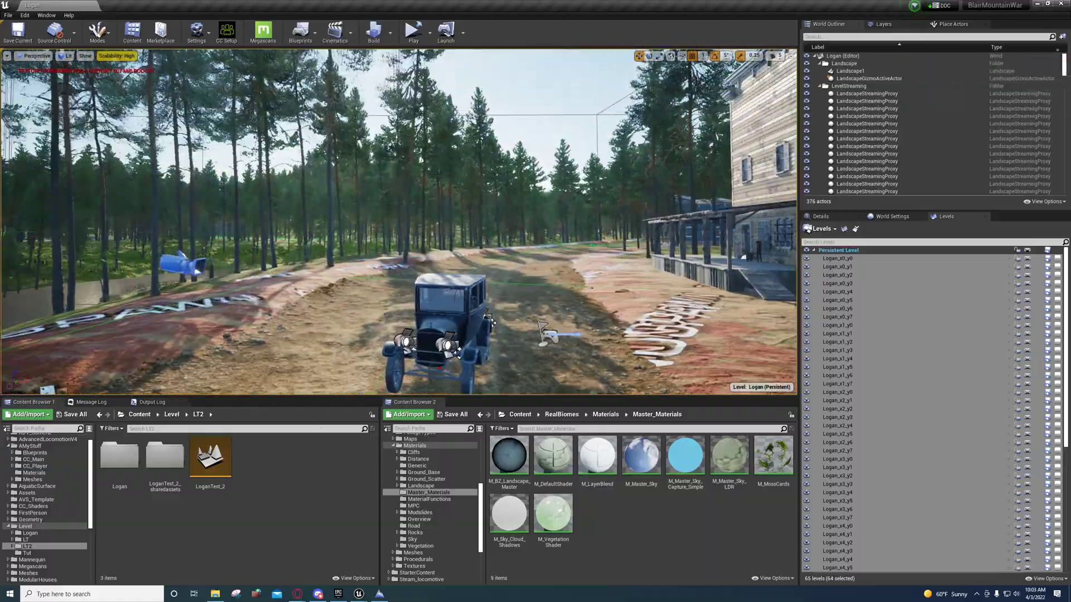
{"action": "right_click_drag", "start_coordinate": [490, 321], "coordinate": [580, 321]}
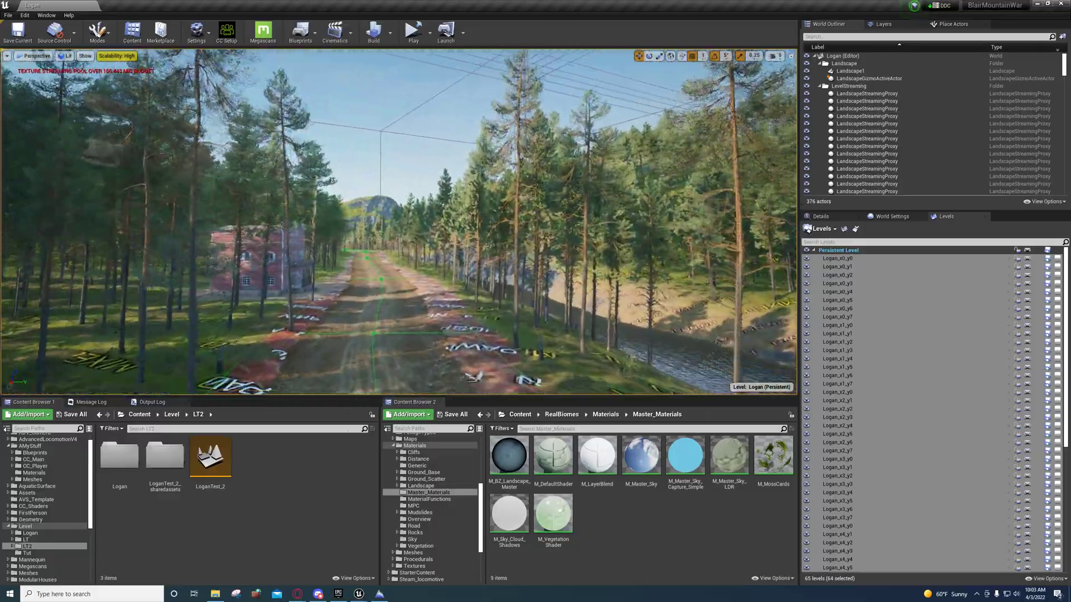
{"action": "right_click_drag", "start_coordinate": [580, 321], "coordinate": [580, 335]}
{"action": "key", "text": "s"}
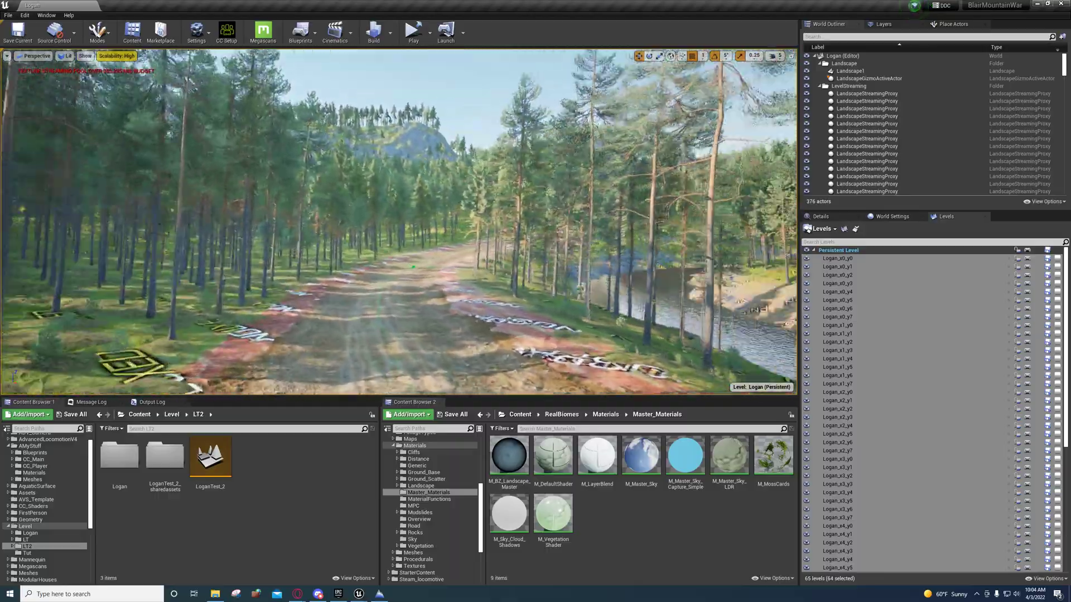
{"action": "key", "text": "w"}
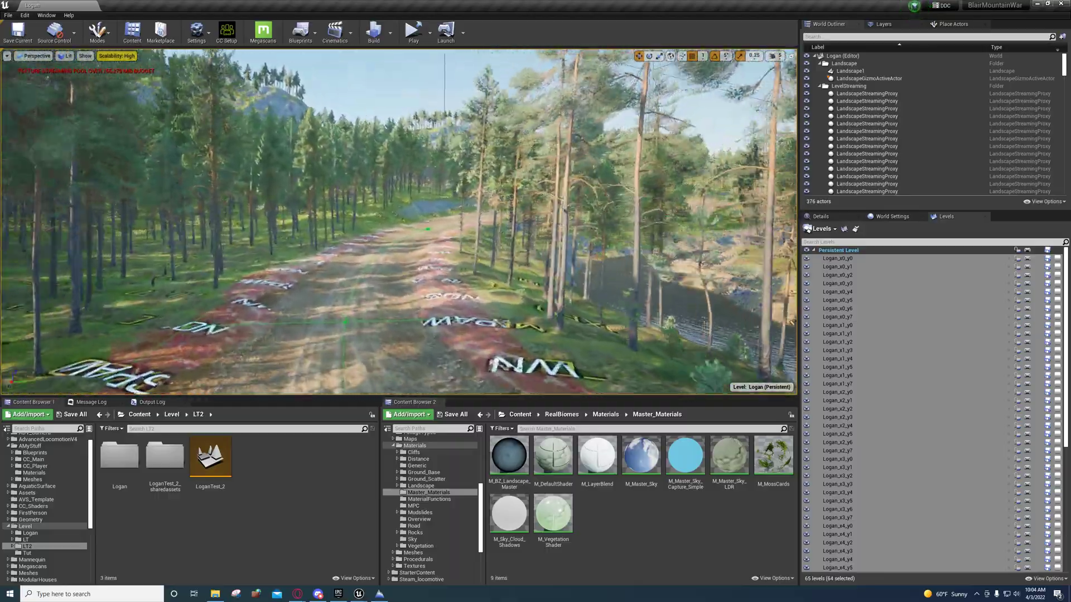
{"action": "key", "text": "w"}
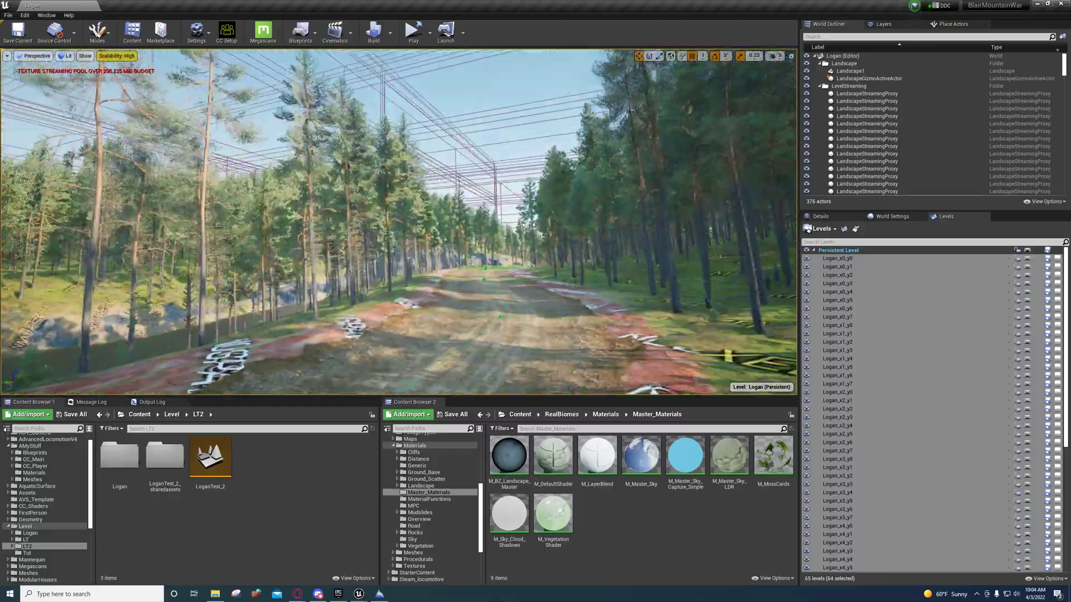
{"action": "key", "text": "w"}
{"action": "key", "text": "w"}
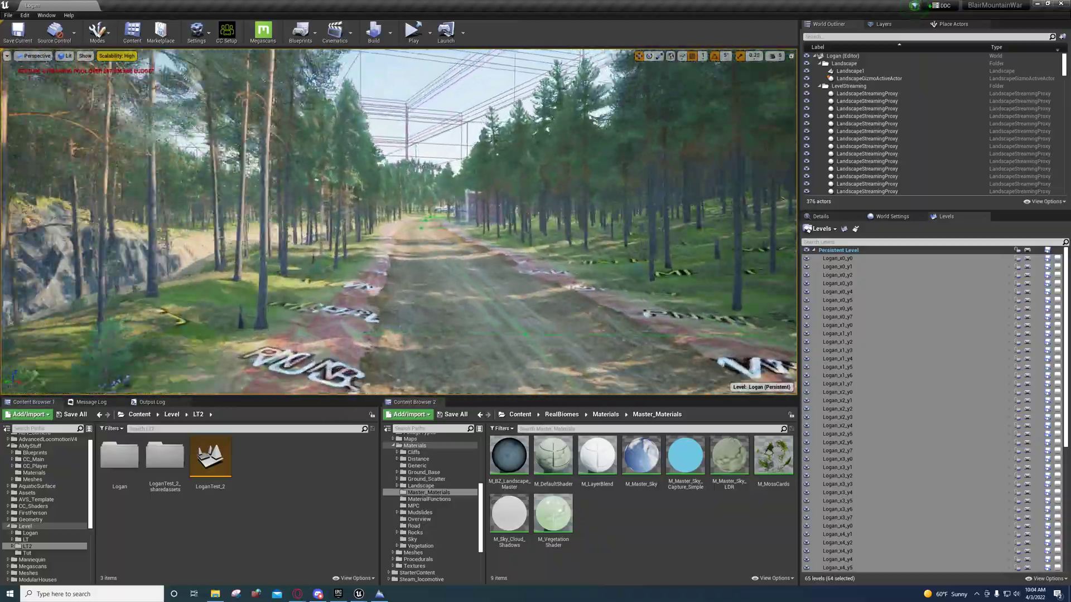
{"action": "key", "text": "w"}
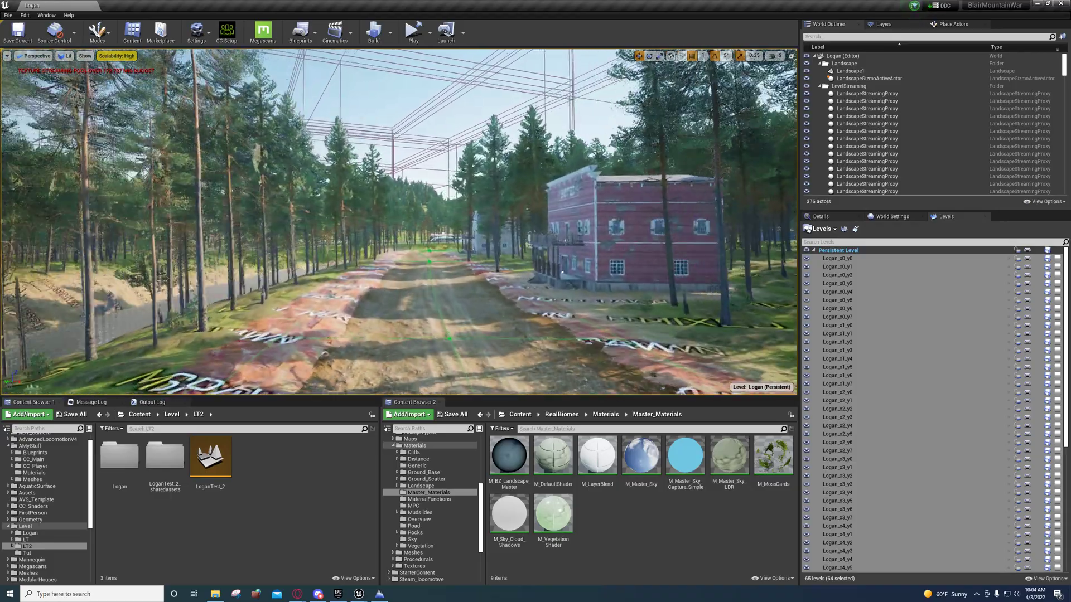
{"action": "key", "text": "w"}
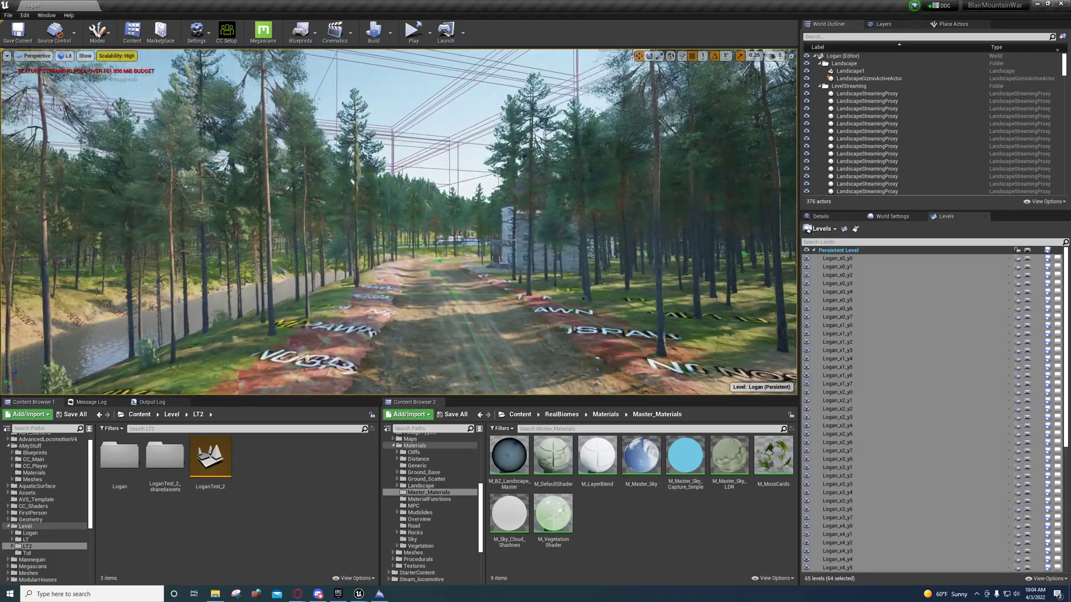
Launch the Logan level as a standalone game in its own window
{"action": "left_click", "coordinate": [415, 34]}
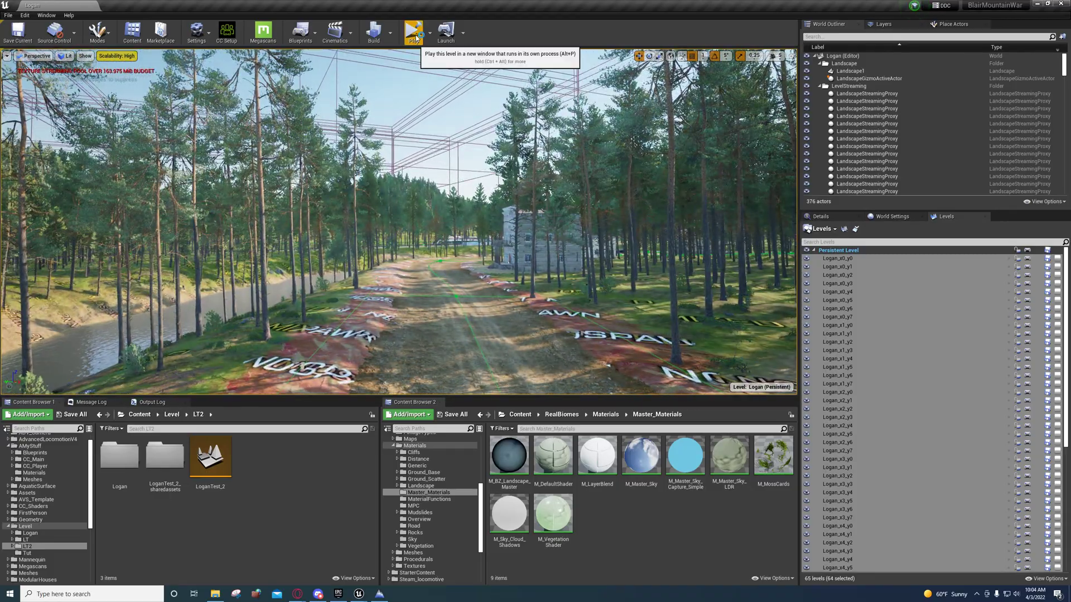
{"action": "left_click", "coordinate": [414, 34]}
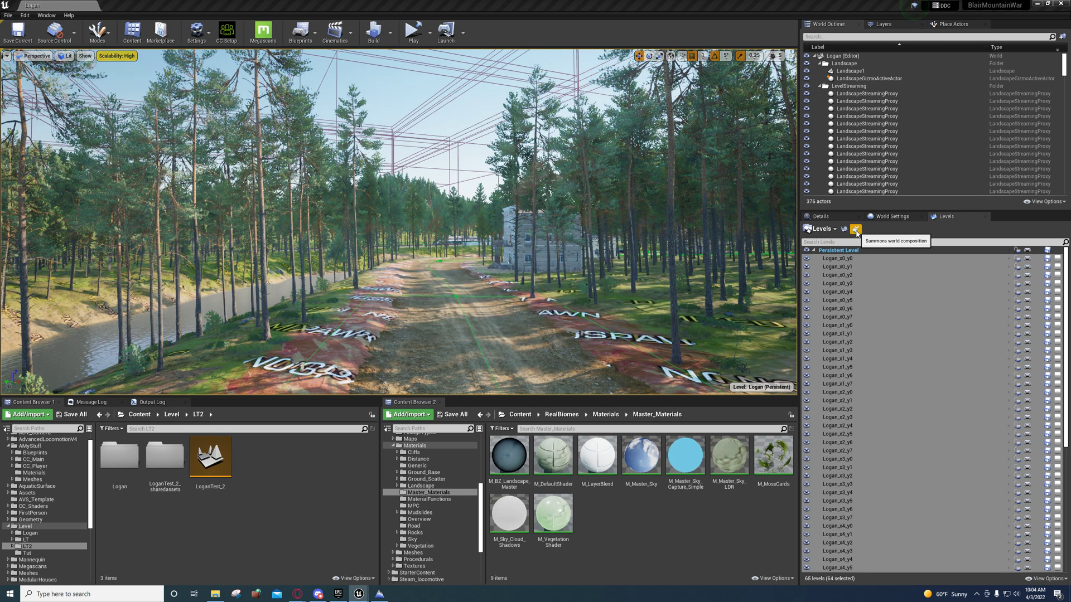
Examine the level's tile map and the 20k layer's streaming distance in World Composition, and minimise that window
{"action": "left_click", "coordinate": [217, 294]}
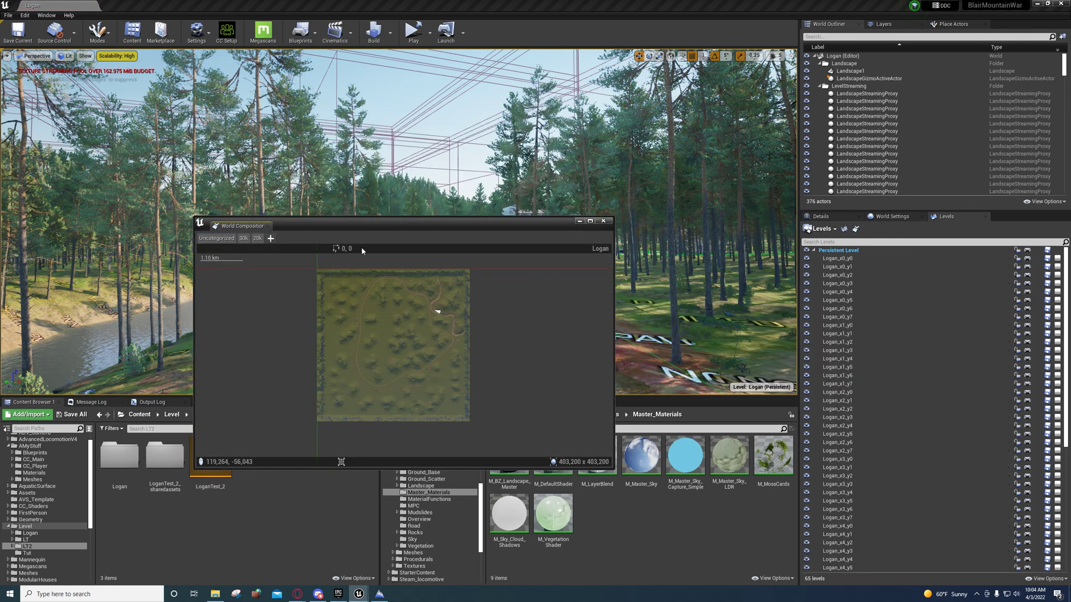
{"action": "left_click", "coordinate": [257, 239]}
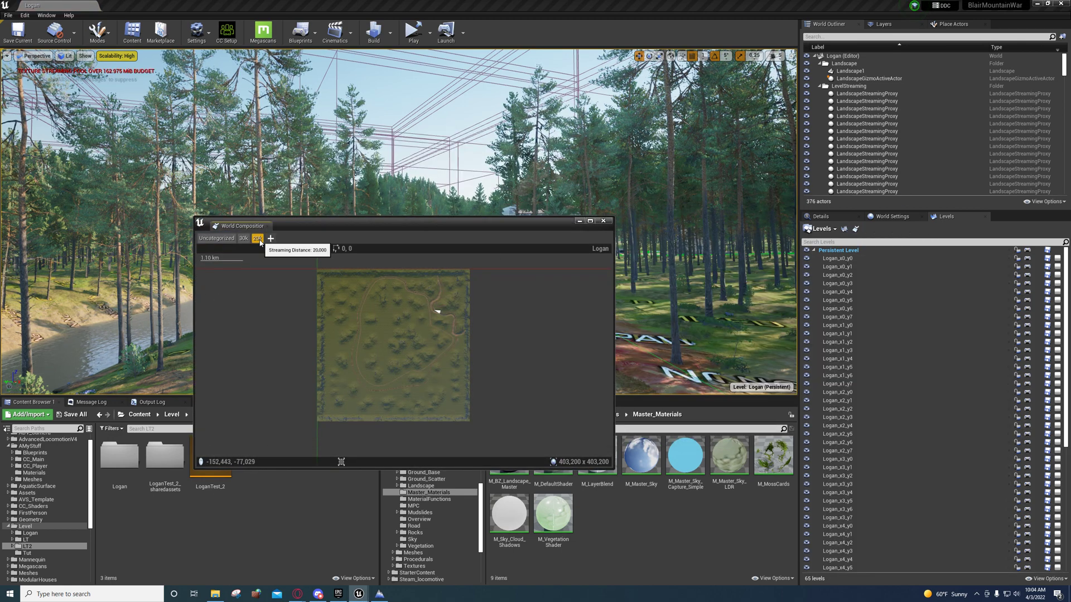
{"action": "left_click", "coordinate": [580, 221]}
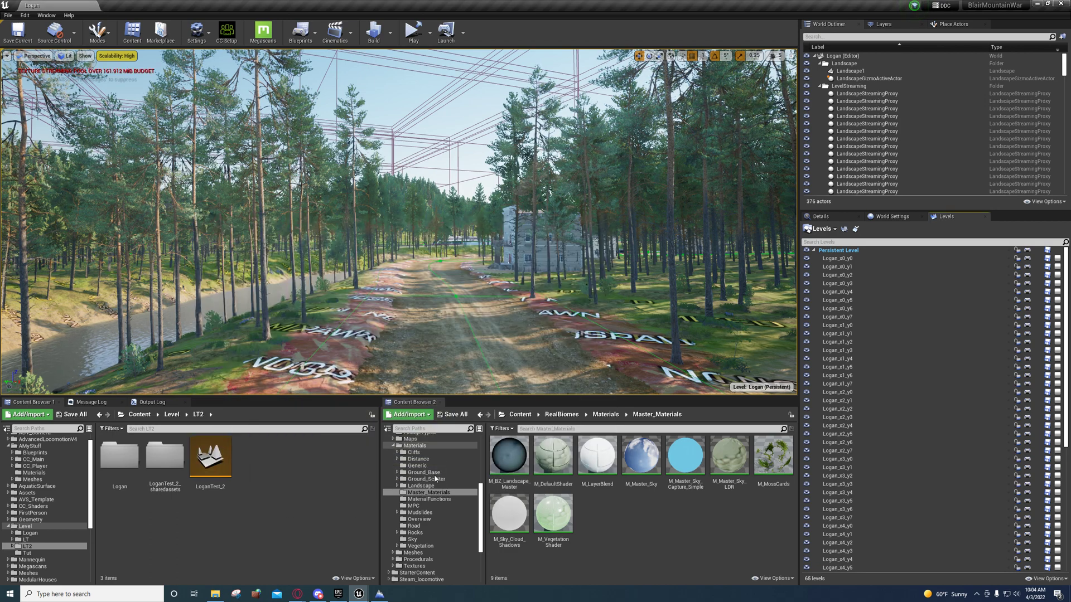
{"action": "mouse_move", "coordinate": [359, 593]}
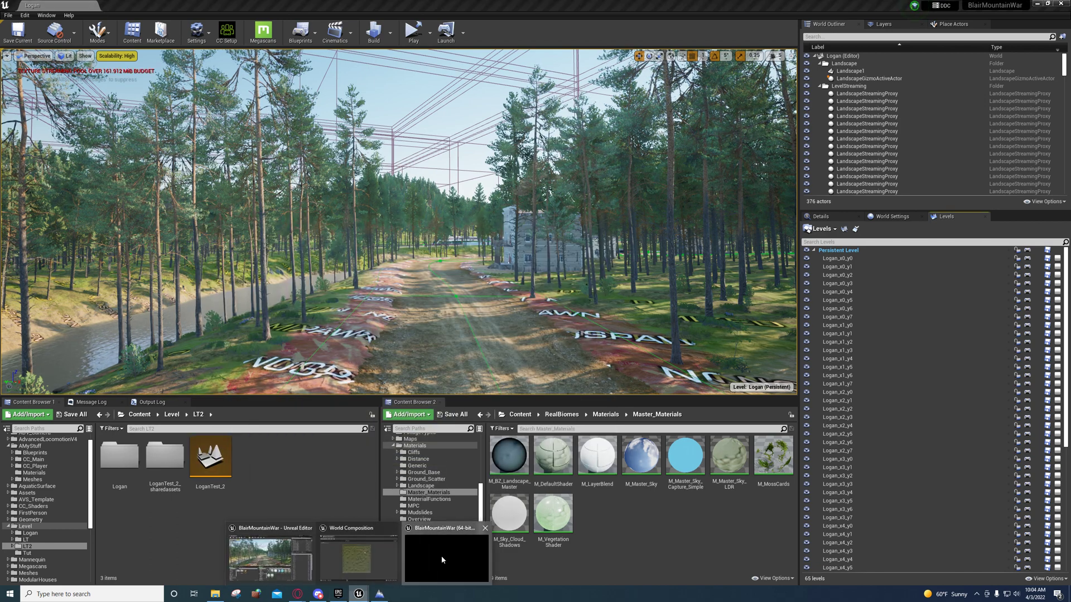
{"action": "left_click", "coordinate": [441, 559]}
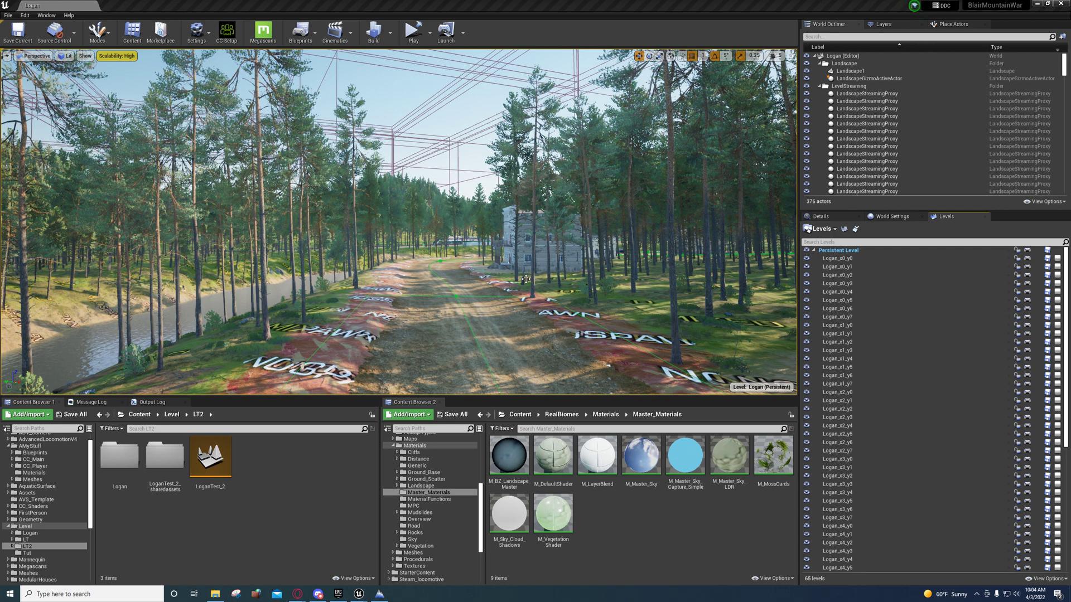
Switch to TerreSculptor and browse the Unreal Engine World Composition sizes for a new terrain, cancelling without creating one
{"action": "left_click", "coordinate": [379, 594]}
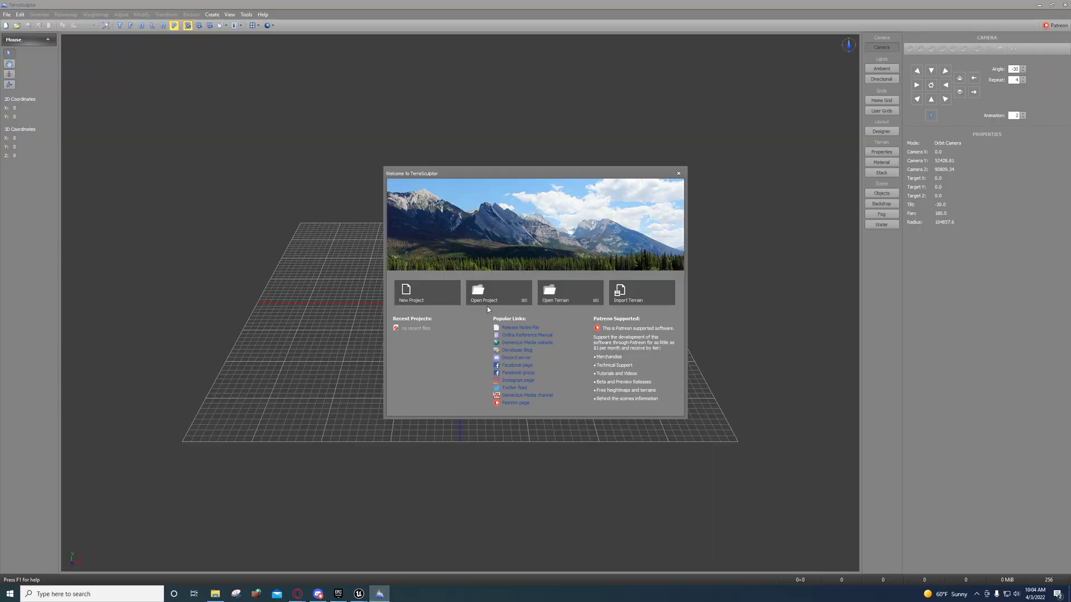
{"action": "left_click", "coordinate": [437, 301]}
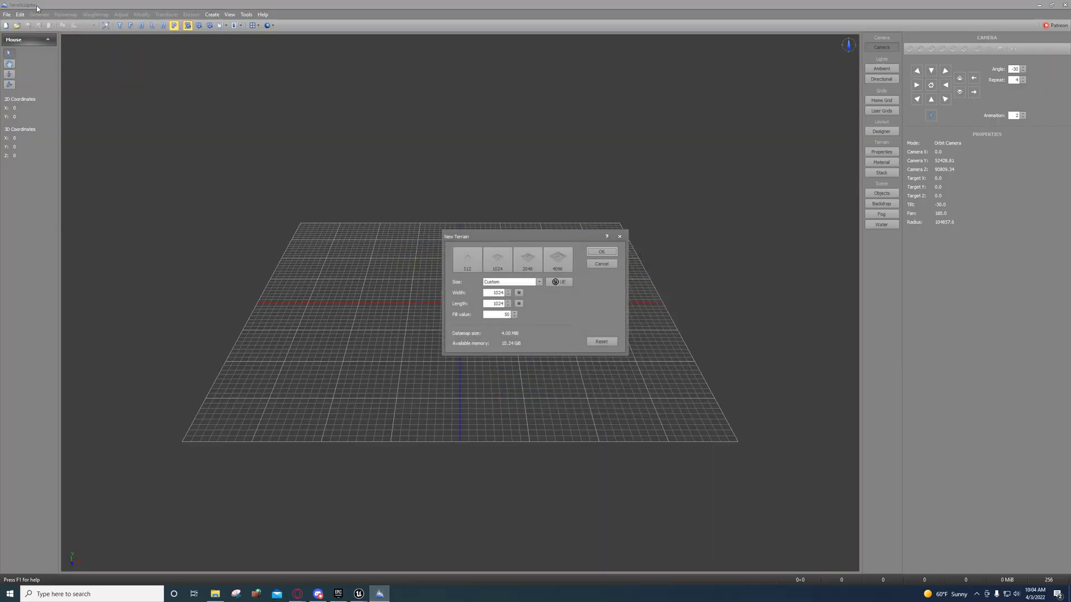
{"action": "left_click", "coordinate": [555, 282]}
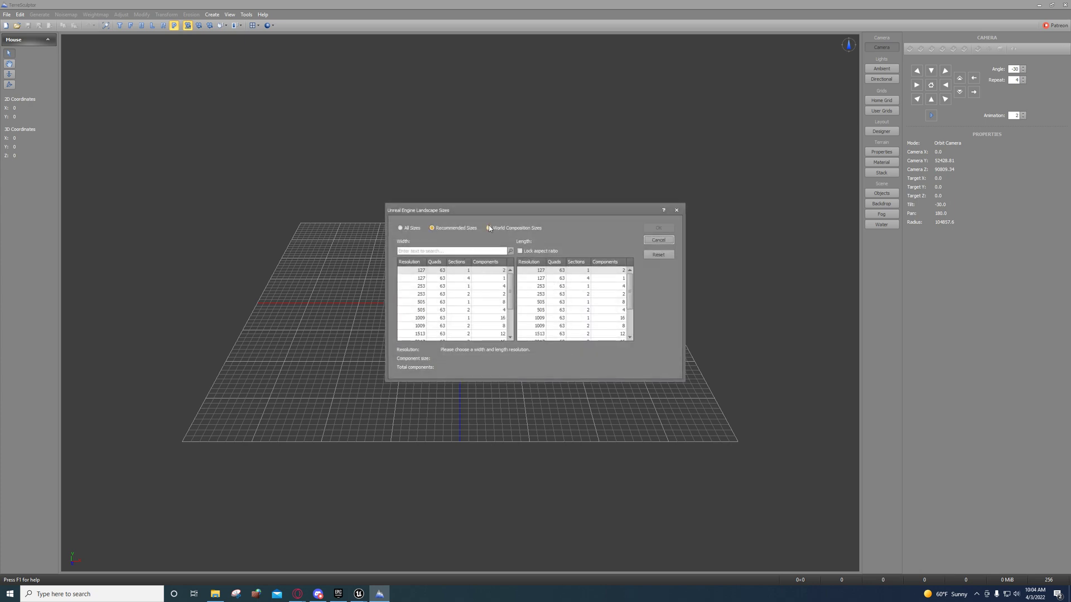
{"action": "left_click", "coordinate": [489, 228]}
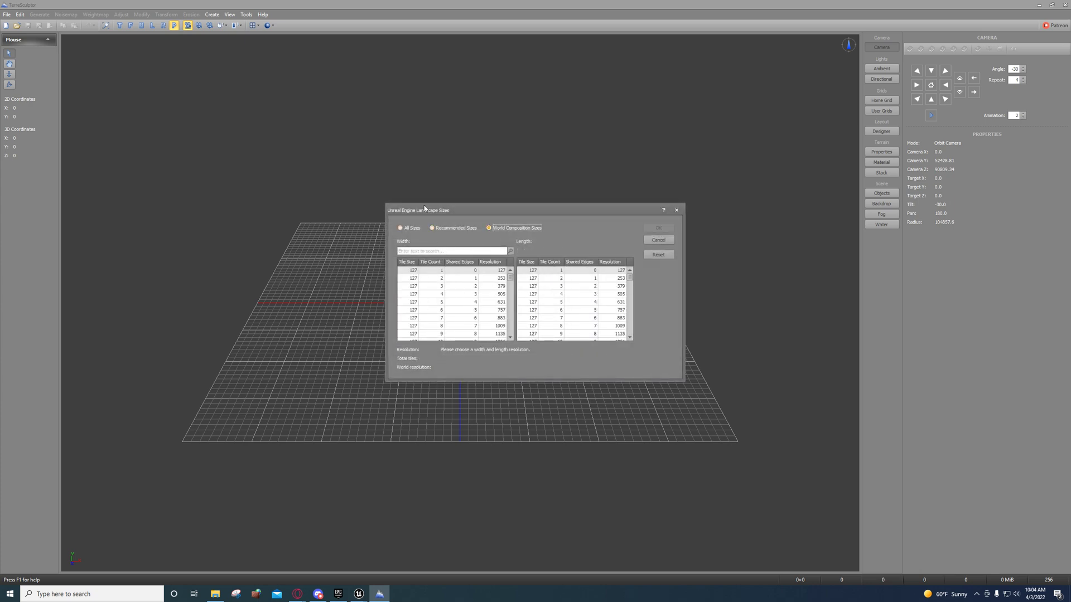
{"action": "left_click_drag", "start_coordinate": [475, 213], "coordinate": [404, 199]}
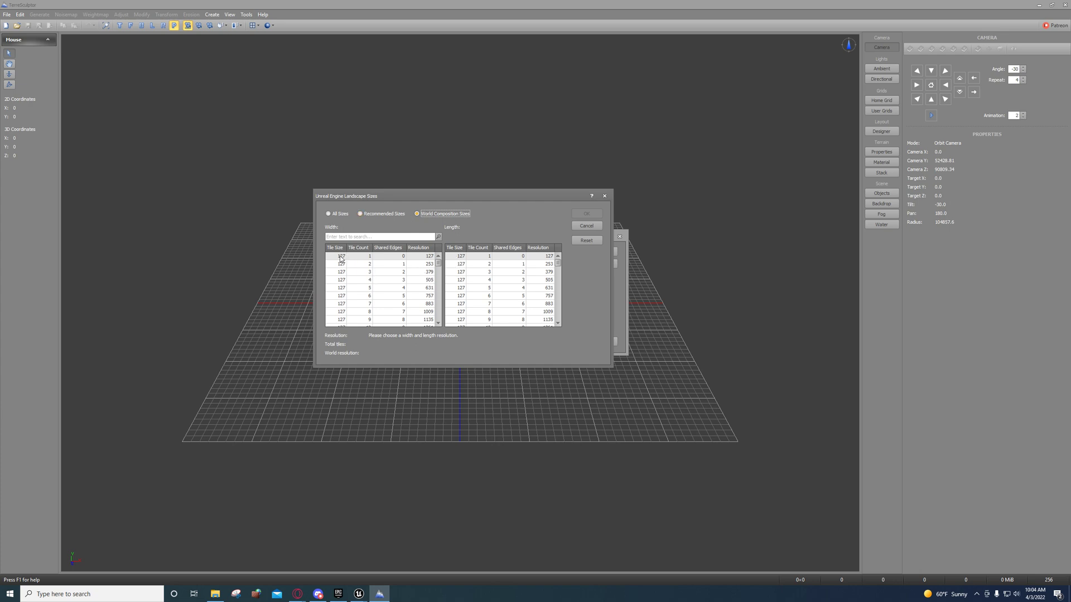
{"action": "scroll", "coordinate": [344, 267], "scroll_direction": "down", "scroll_amount": 5}
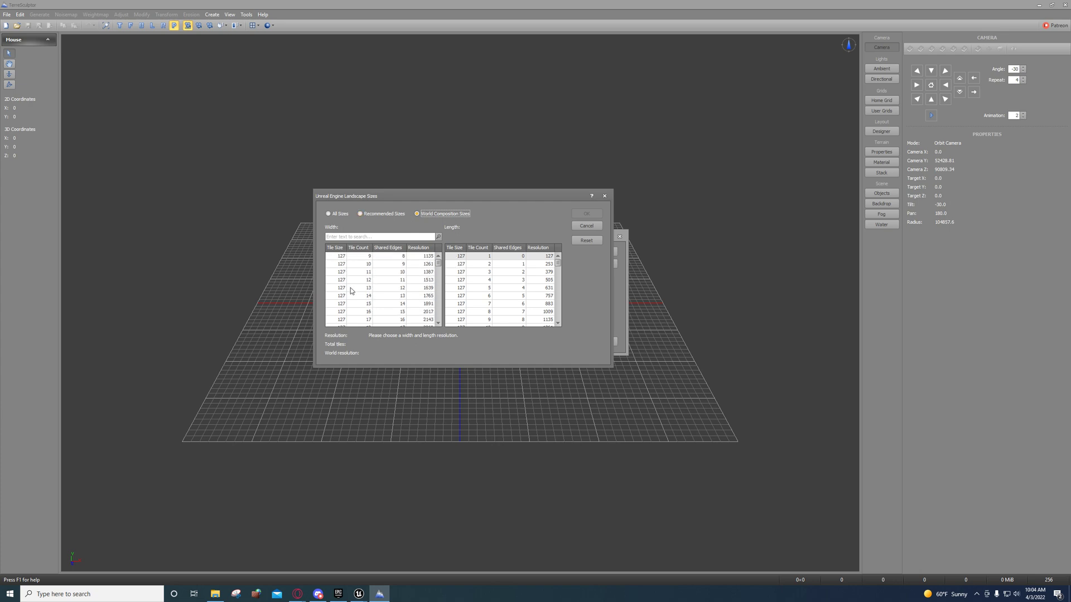
{"action": "scroll", "coordinate": [339, 302], "scroll_direction": "down", "scroll_amount": 7}
{"action": "scroll", "coordinate": [340, 303], "scroll_direction": "down", "scroll_amount": 9}
{"action": "mouse_move", "coordinate": [438, 267]}
{"action": "left_mouse_down"}
{"action": "mouse_move", "coordinate": [438, 315]}
{"action": "mouse_move", "coordinate": [444, 262]}
{"action": "mouse_move", "coordinate": [440, 272]}
{"action": "left_mouse_up"}
{"action": "left_click", "coordinate": [586, 226]}
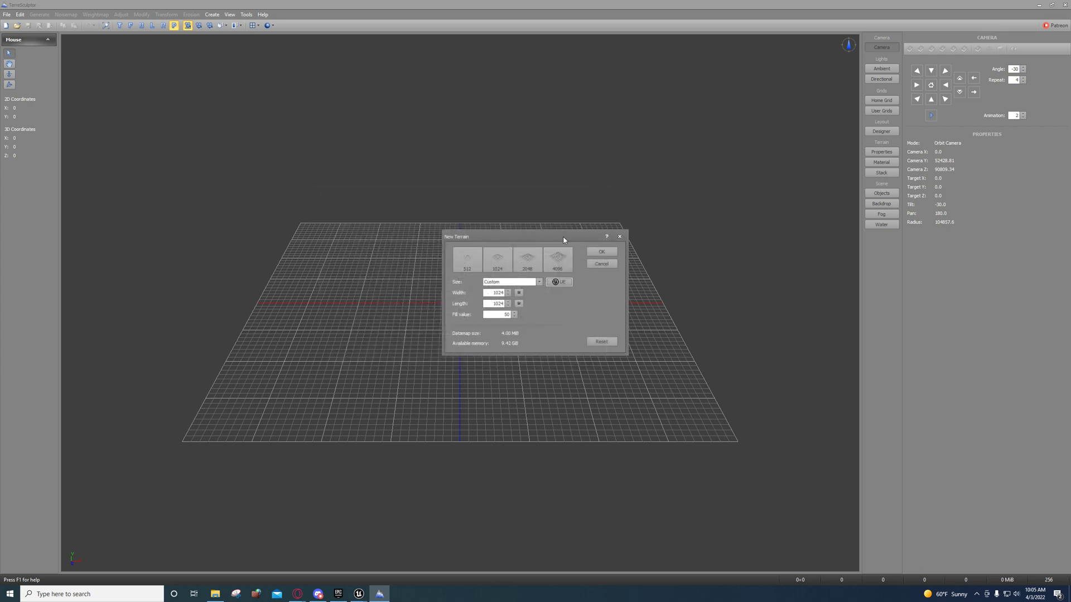
{"action": "left_click", "coordinate": [607, 266]}
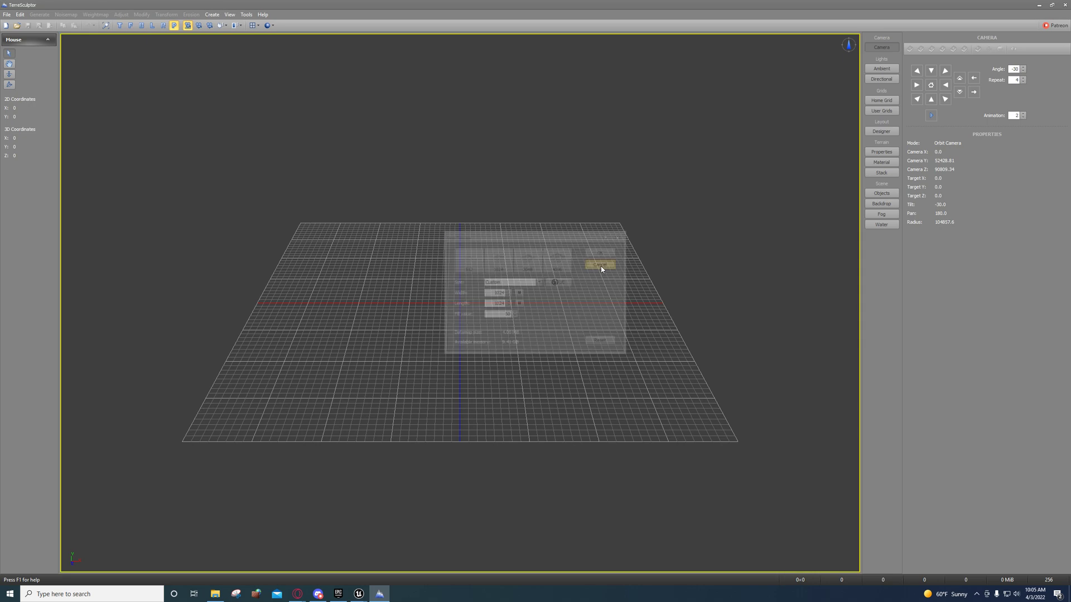
Return to Unreal Editor and inspect the road, riverbank and forest by flying the camera through the level
{"action": "left_click", "coordinate": [380, 594]}
{"action": "key", "text": "w"}
{"action": "right_click_drag", "start_coordinate": [398, 222], "coordinate": [703, 238]}
{"action": "key", "text": "w"}
{"action": "key", "text": "w"}
{"action": "key", "text": "w"}
{"action": "key", "text": "w"}
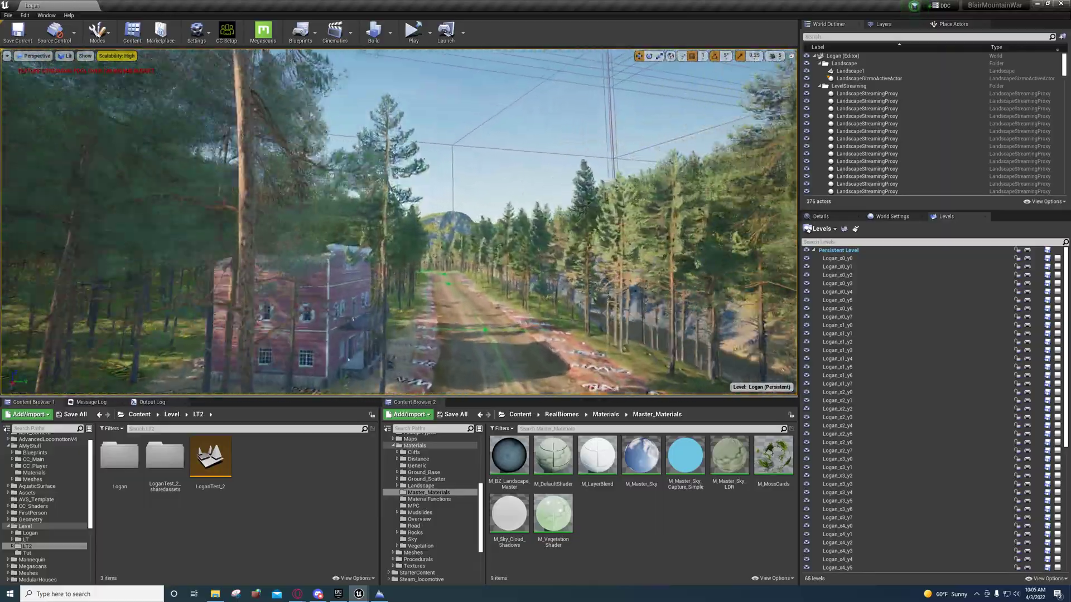
{"action": "right_click_drag", "start_coordinate": [398, 222], "coordinate": [446, 255]}
{"action": "key", "text": "w"}
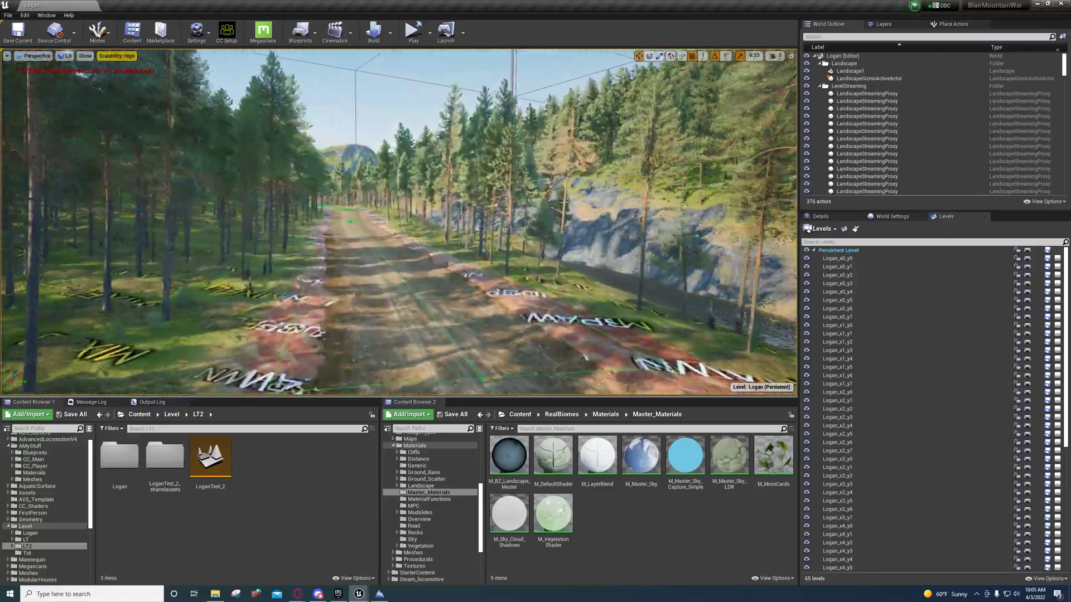
{"action": "key", "text": "w"}
{"action": "right_click_drag", "start_coordinate": [398, 222], "coordinate": [370, 229]}
{"action": "key", "text": "w"}
{"action": "key", "text": "w"}
{"action": "key", "text": "w"}
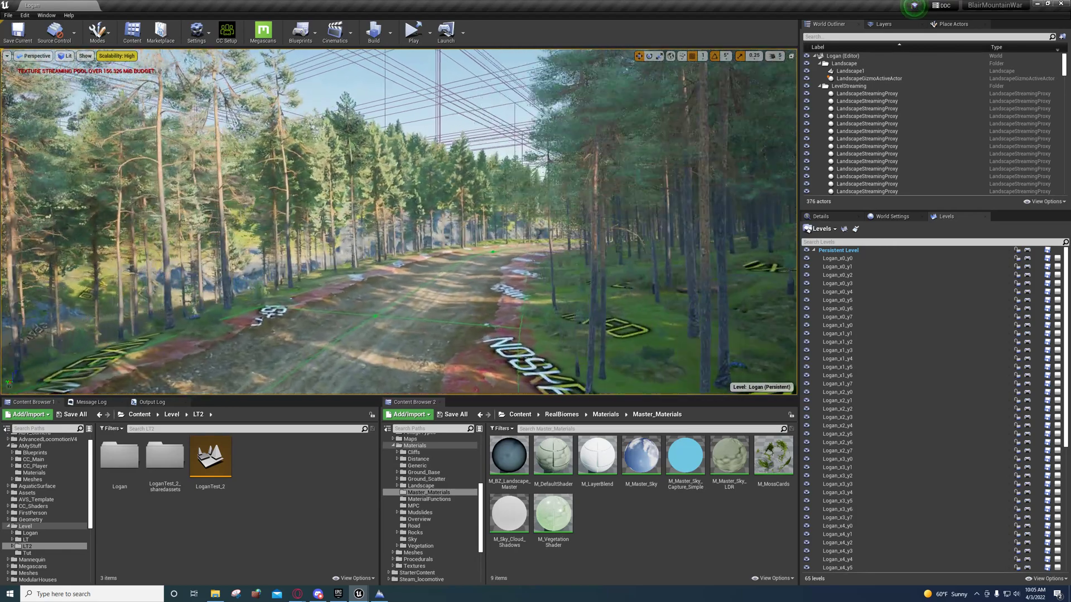
{"action": "right_click_drag", "start_coordinate": [399, 222], "coordinate": [368, 222]}
Test the running standalone game by entering the vintage car and driving the dirt road in full screen, and quit the game
{"action": "left_click", "coordinate": [362, 594]}
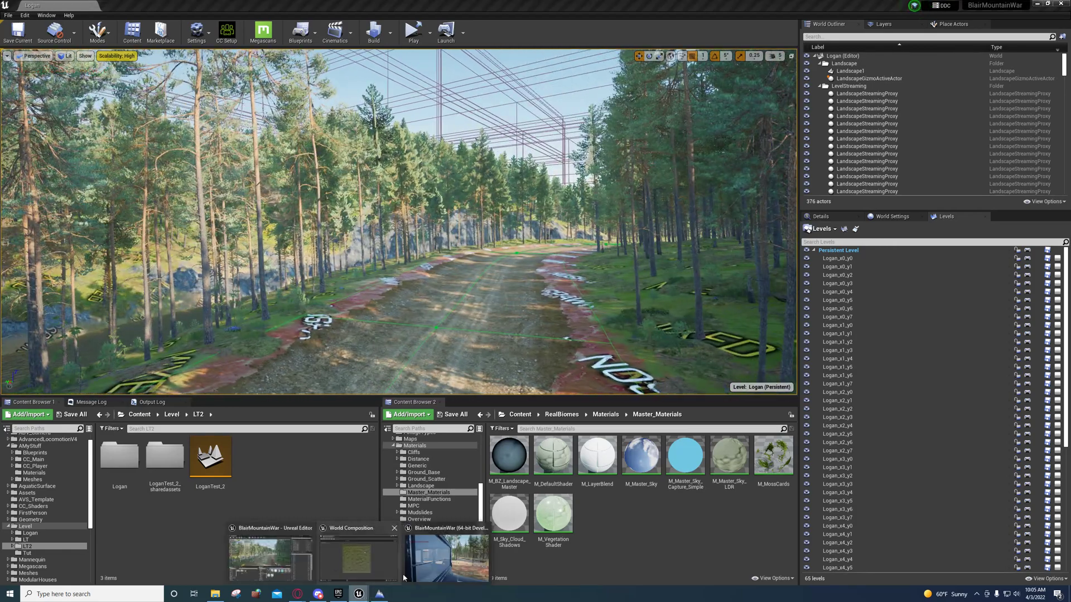
{"action": "left_click", "coordinate": [444, 552]}
{"action": "key", "text": "w"}
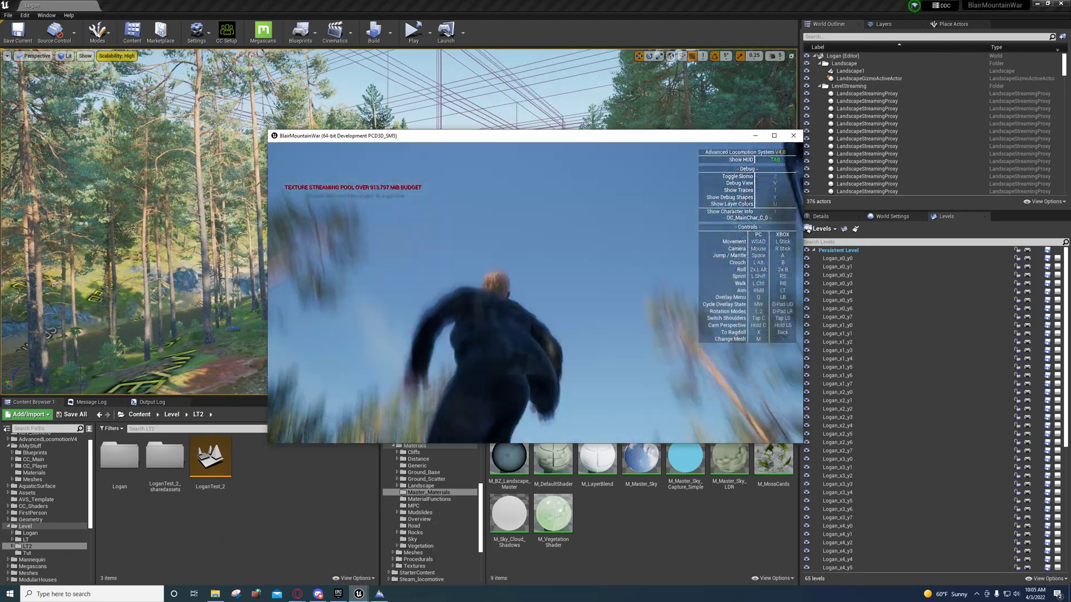
{"action": "key", "text": "w"}
{"action": "key", "text": "f"}
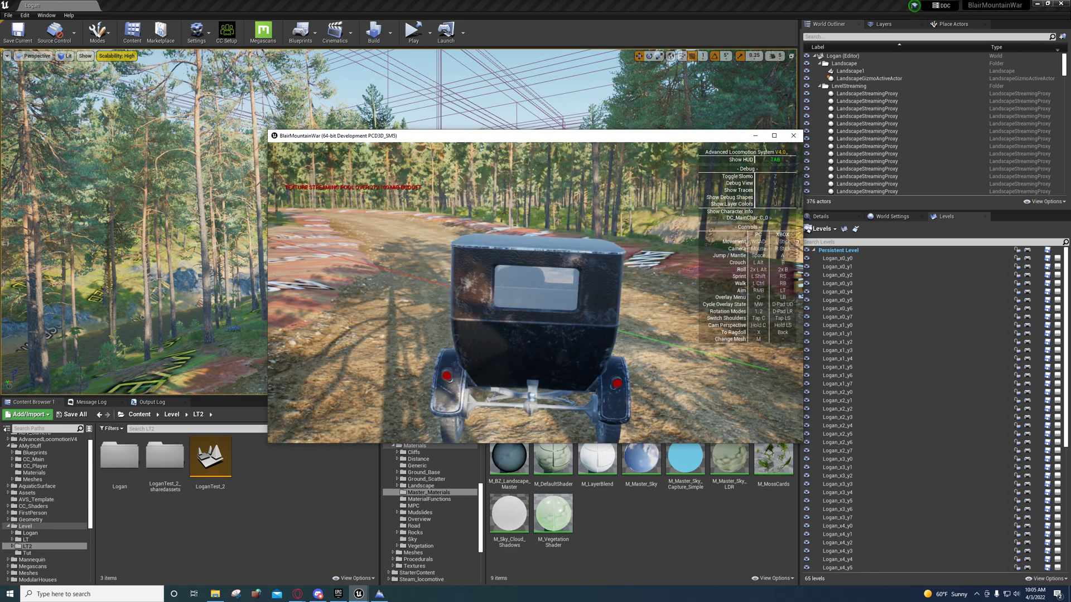
{"action": "key", "text": "alt+Return"}
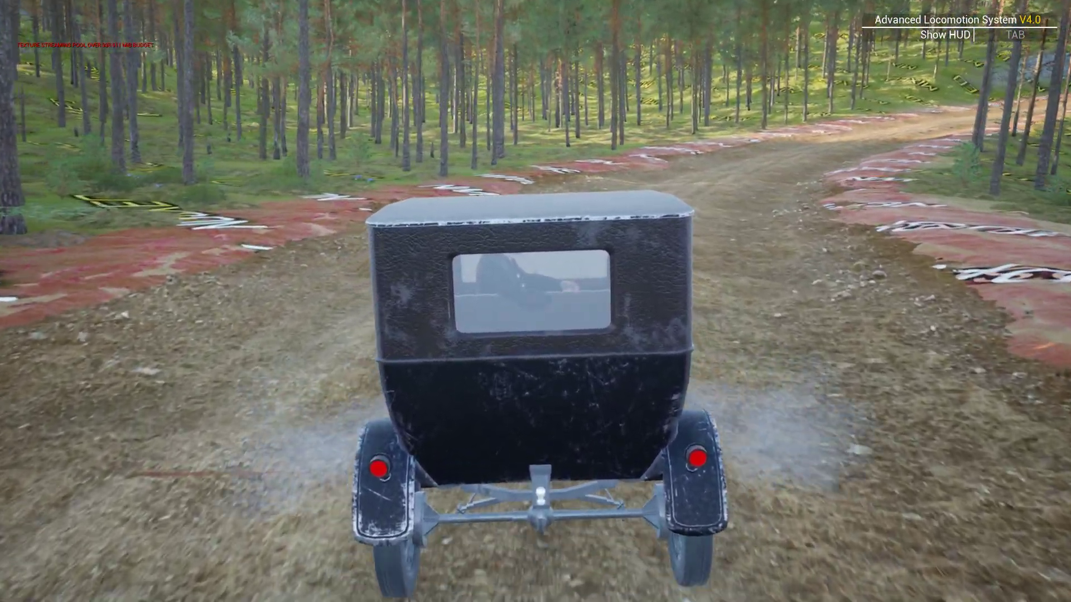
{"action": "key", "text": "Escape"}
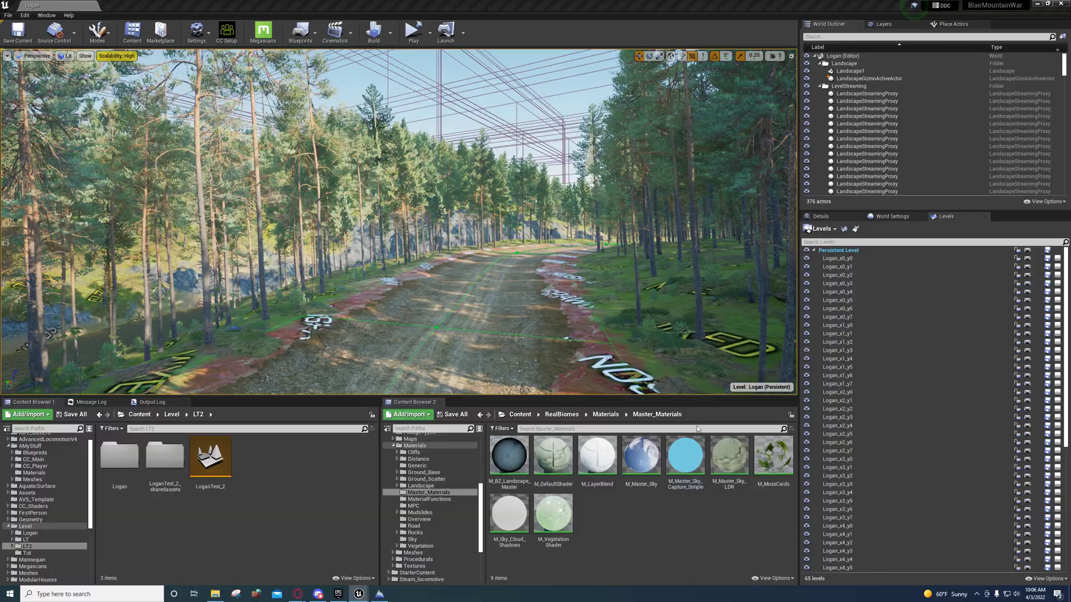
Open the LoganTest level from the Level/LT content folder
{"action": "key", "text": "w"}
{"action": "right_click_drag", "start_coordinate": [507, 295], "coordinate": [529, 281]}
{"action": "key", "text": "w"}
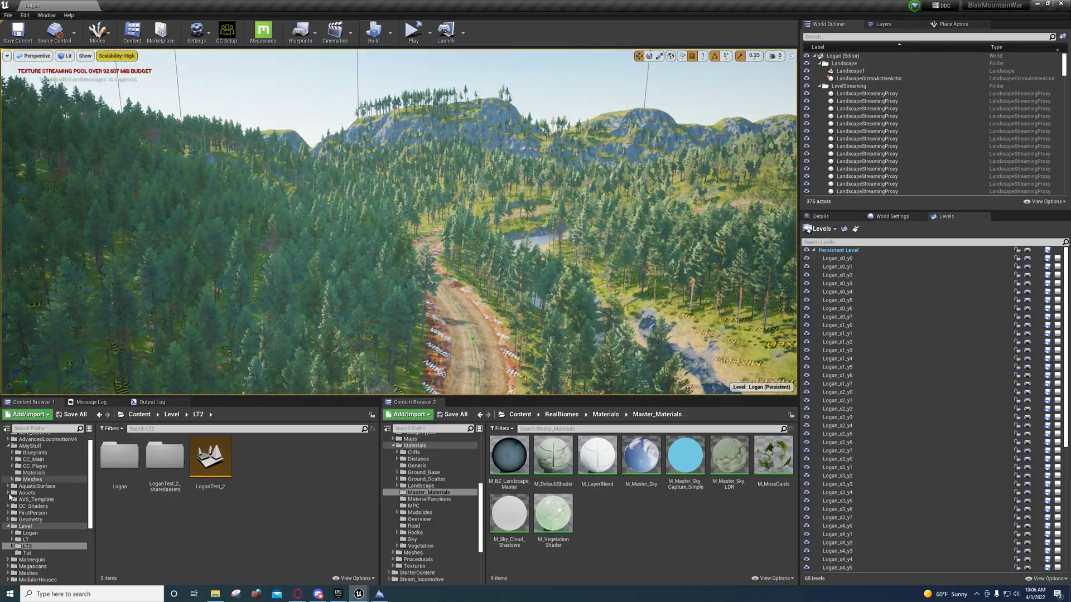
{"action": "left_click", "coordinate": [33, 540]}
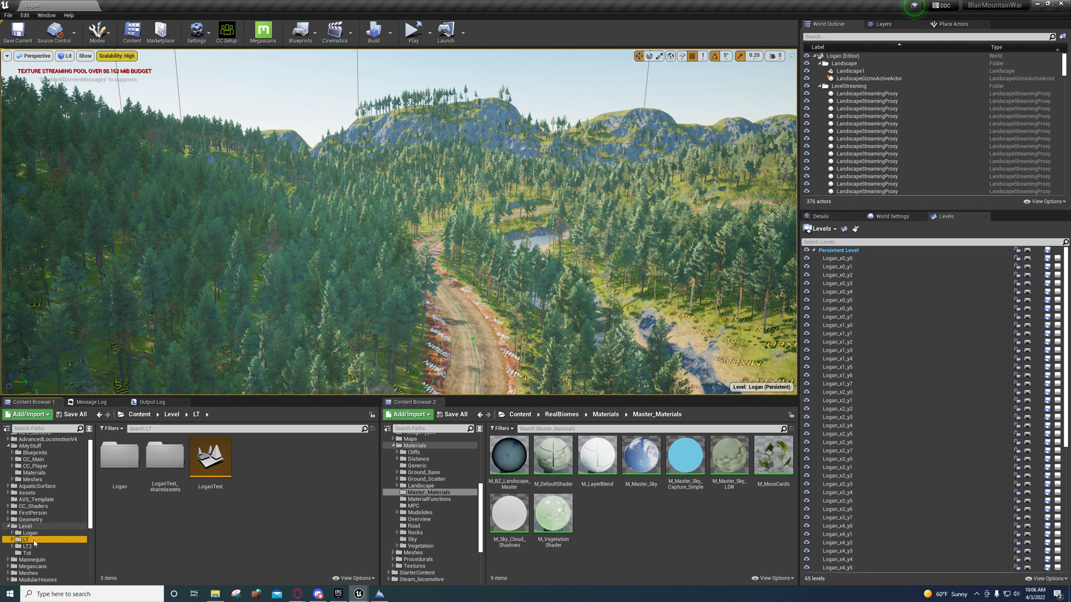
{"action": "double_click", "coordinate": [211, 479]}
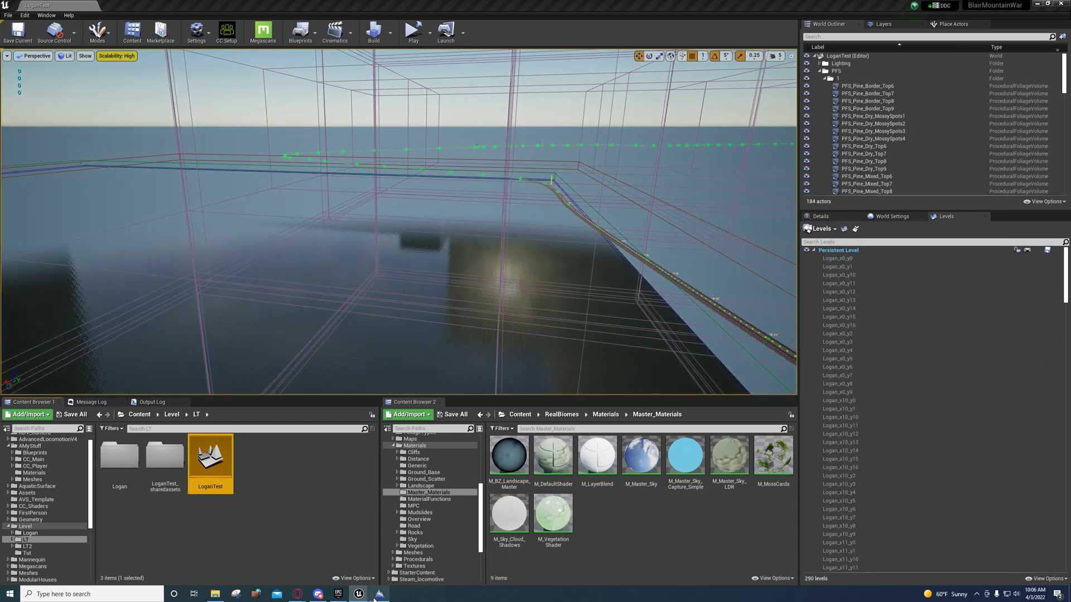
Switch to TerreSculptor and examine the World Composition sizes among the Unreal Engine landscape sizes for a new terrain
{"action": "left_click", "coordinate": [377, 595]}
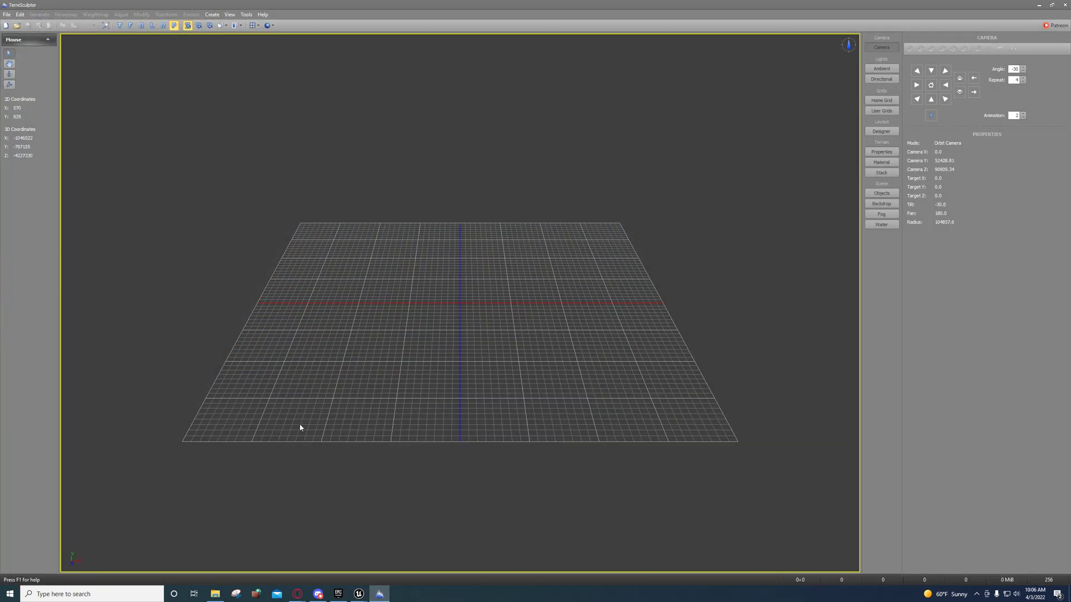
{"action": "left_click", "coordinate": [5, 15]}
{"action": "left_click", "coordinate": [22, 23]}
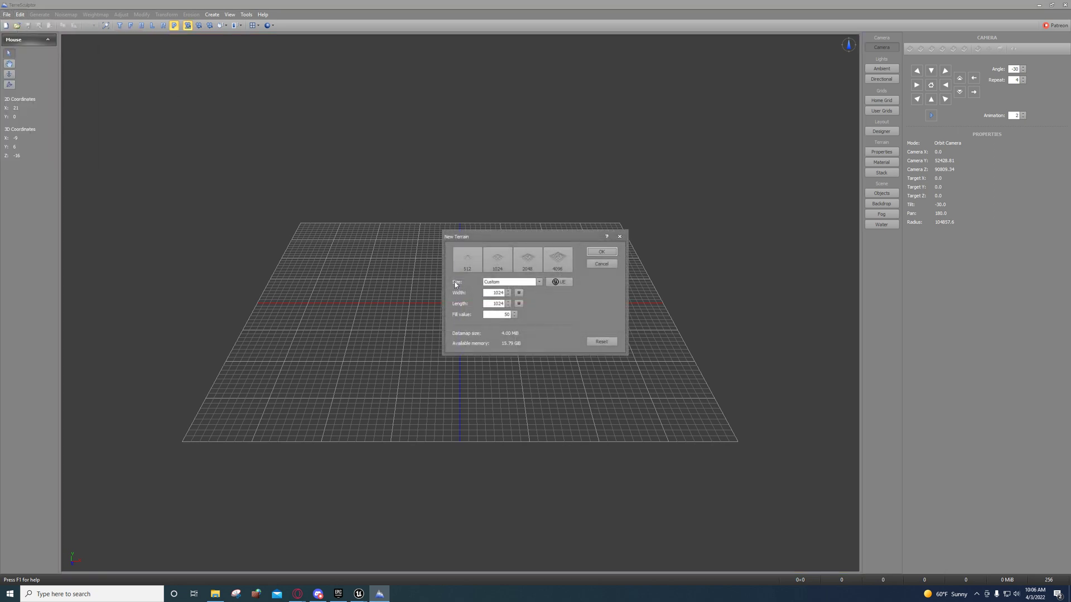
{"action": "left_click", "coordinate": [559, 283]}
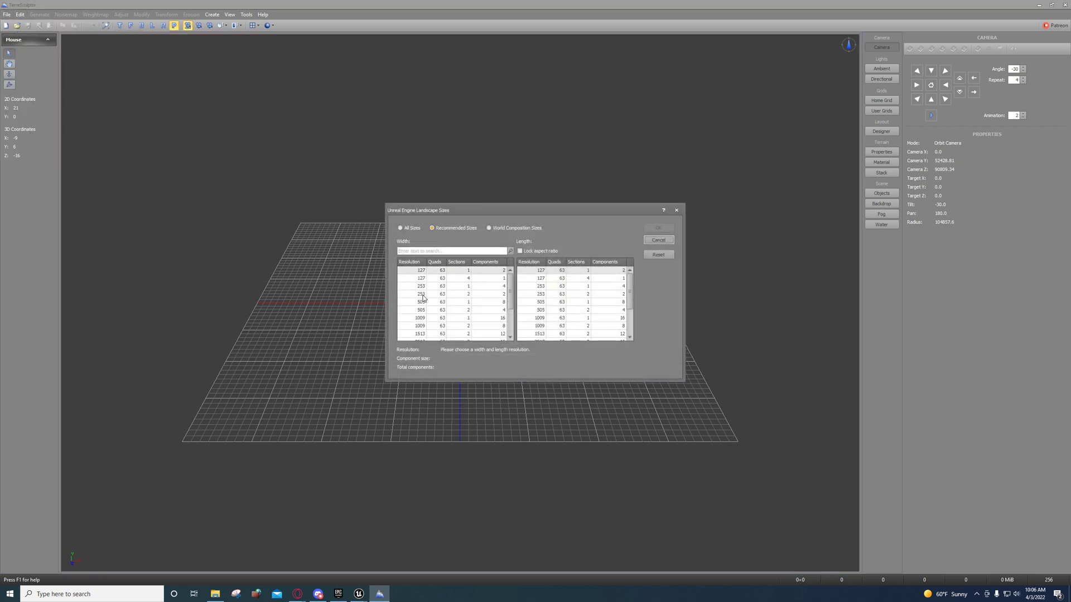
{"action": "left_click", "coordinate": [514, 227]}
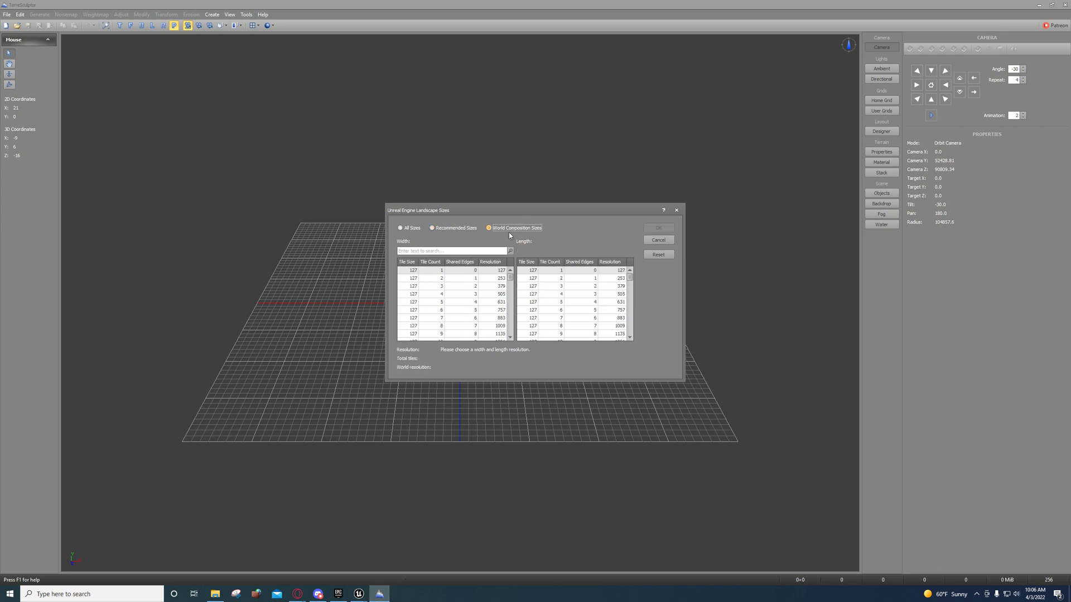
{"action": "scroll", "coordinate": [447, 306], "scroll_direction": "down", "scroll_amount": 5}
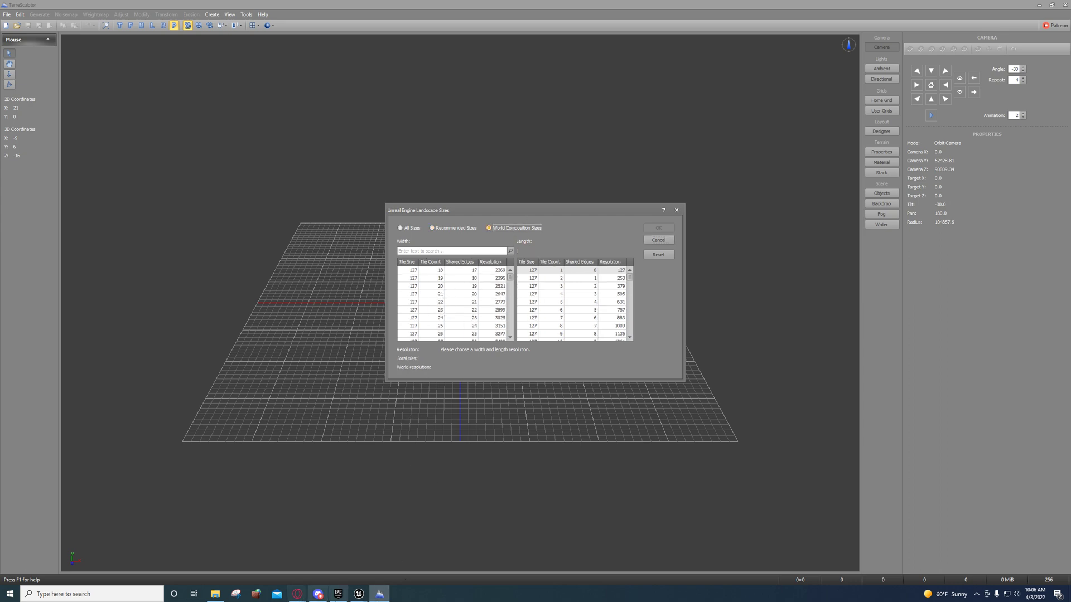
Return to Unreal Editor and fly the camera over the LoganTest level to inspect its railway and station
{"action": "mouse_move", "coordinate": [358, 594]}
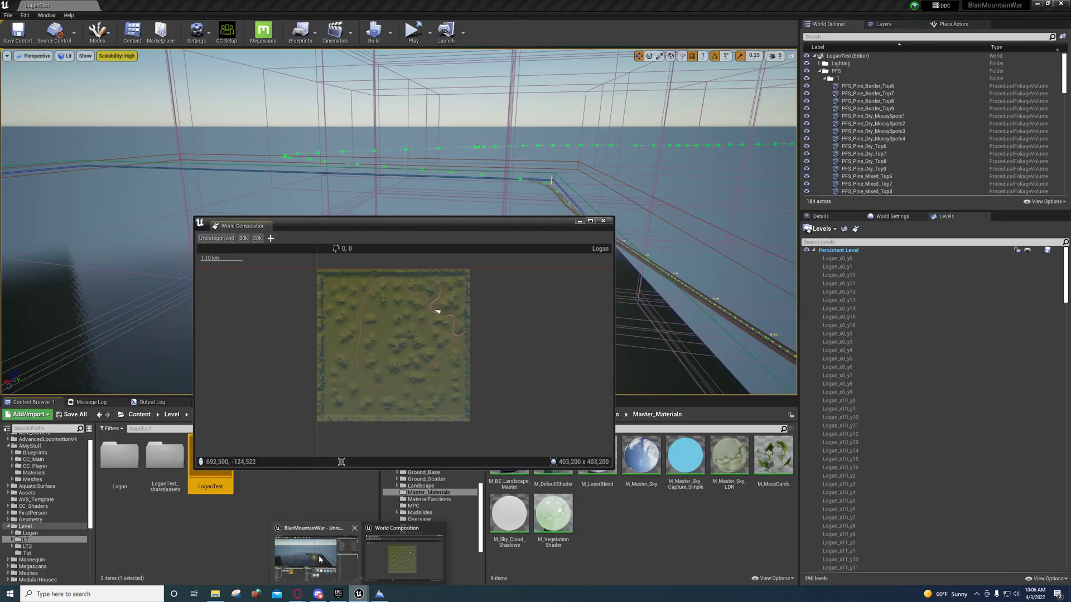
{"action": "left_click", "coordinate": [320, 560]}
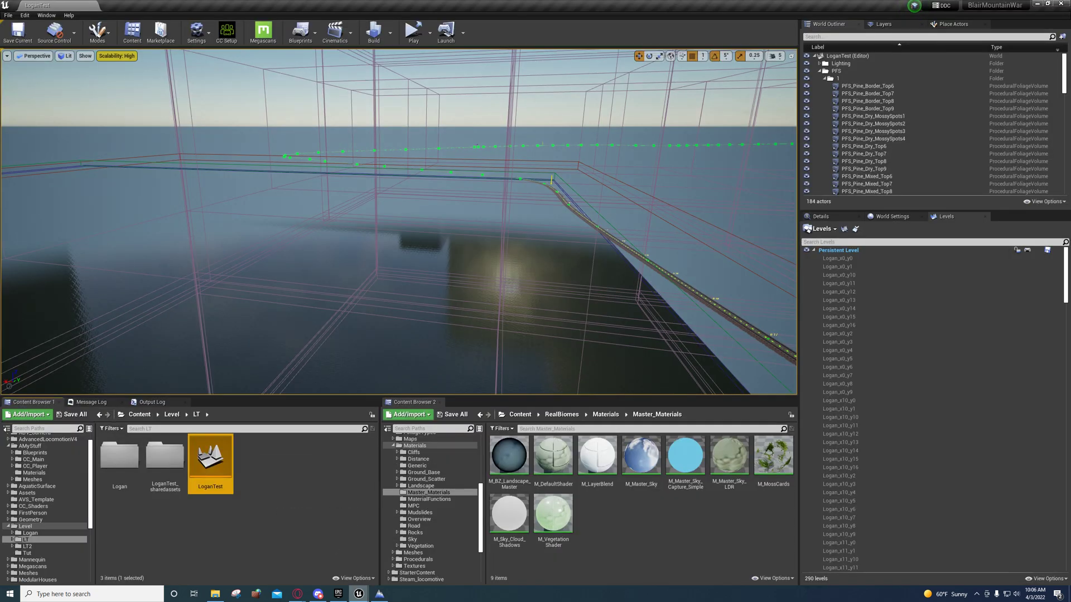
{"action": "right_click_drag", "start_coordinate": [471, 194], "coordinate": [720, 279]}
{"action": "key", "text": "w"}
{"action": "right_click_drag", "start_coordinate": [462, 223], "coordinate": [257, 165]}
{"action": "right_click", "coordinate": [461, 211]}
{"action": "key", "text": "s"}
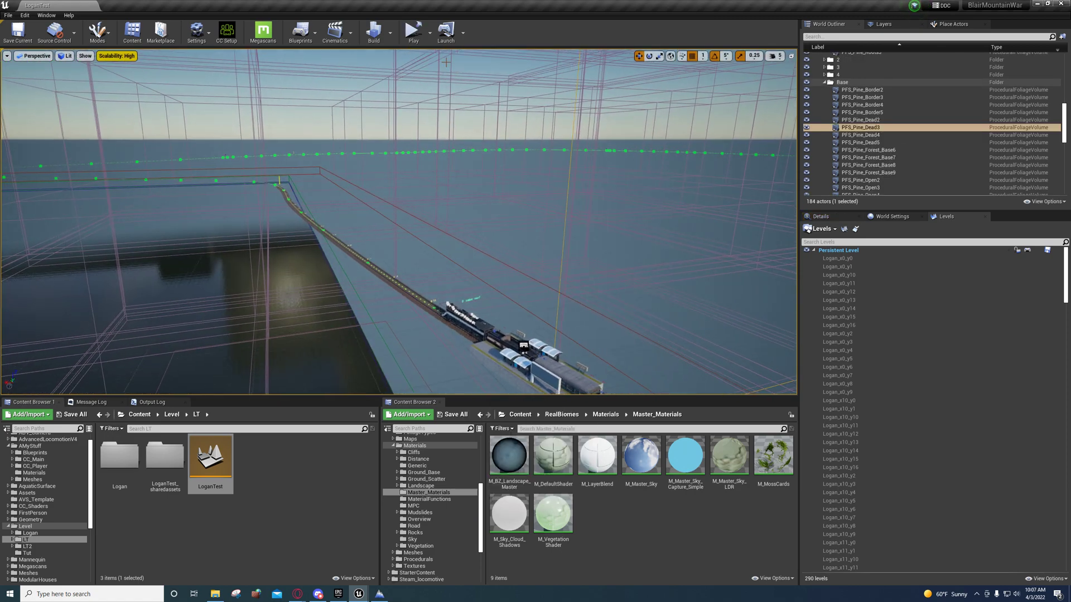
Open the World Composition map of the LoganTest level, zoom it out, and close it
{"action": "left_click", "coordinate": [855, 228]}
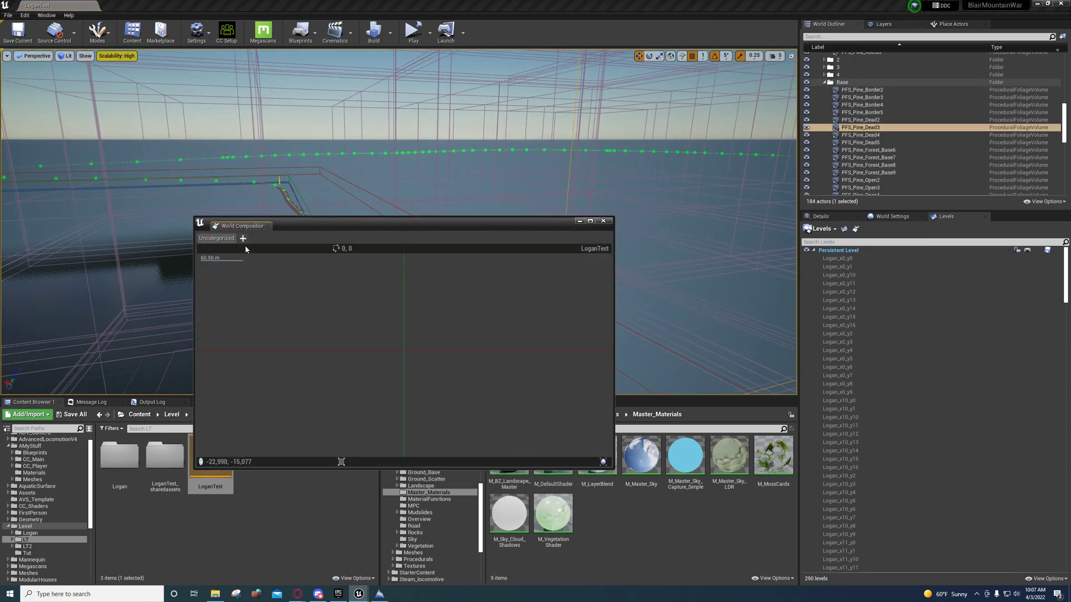
{"action": "scroll", "coordinate": [452, 343], "scroll_direction": "down", "scroll_amount": 2}
{"action": "left_click", "coordinate": [605, 221]}
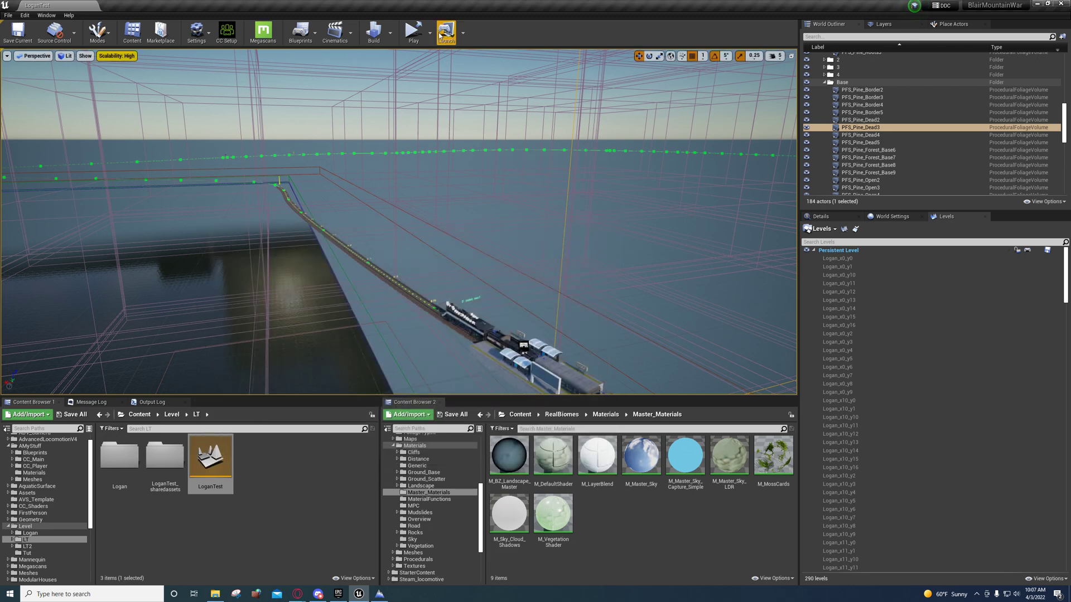
Run LoganTest as a standalone game, enter the vintage car, try full screen, and get out and quit the game
{"action": "mouse_move", "coordinate": [400, 222]}
{"action": "right_mouse_down"}
{"action": "mouse_move", "coordinate": [446, 290]}
{"action": "mouse_move", "coordinate": [446, 223]}
{"action": "mouse_move", "coordinate": [586, 224]}
{"action": "mouse_move", "coordinate": [357, 207]}
{"action": "mouse_move", "coordinate": [396, 229]}
{"action": "right_mouse_up"}
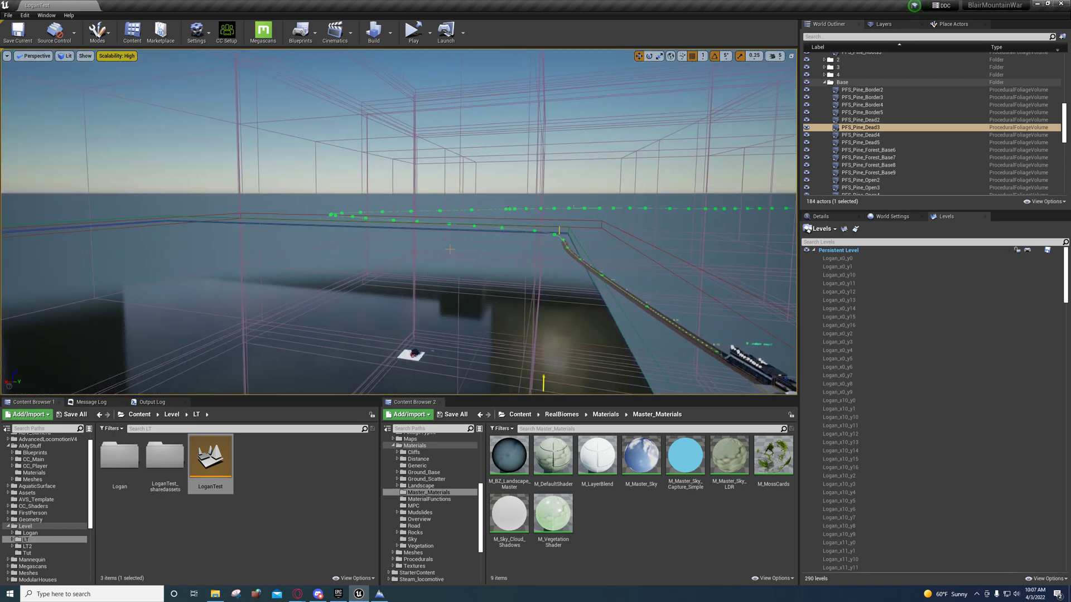
{"action": "left_click", "coordinate": [838, 266]}
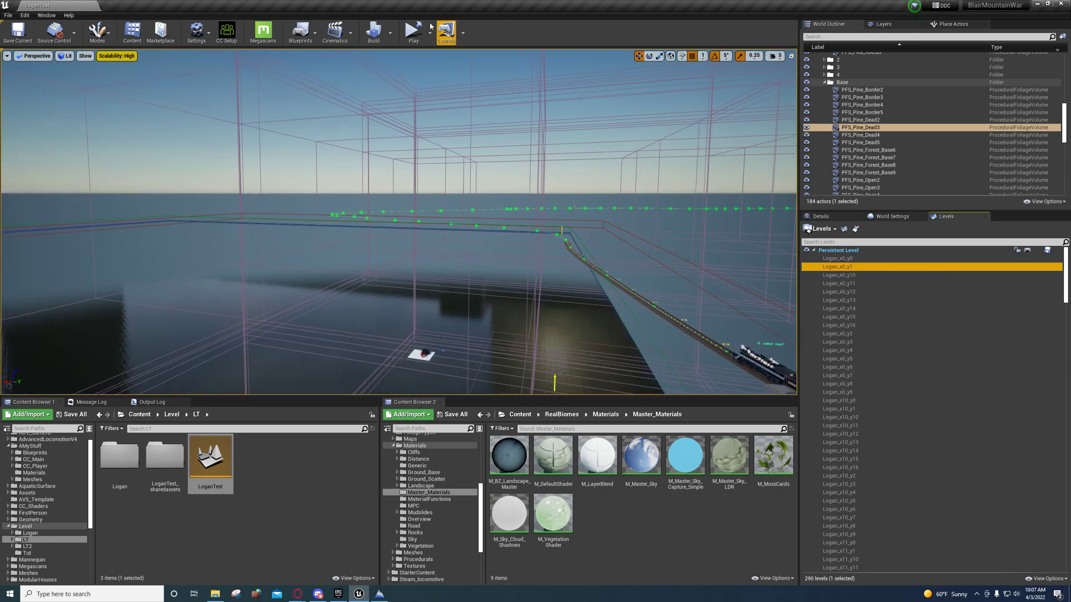
{"action": "left_click", "coordinate": [422, 38]}
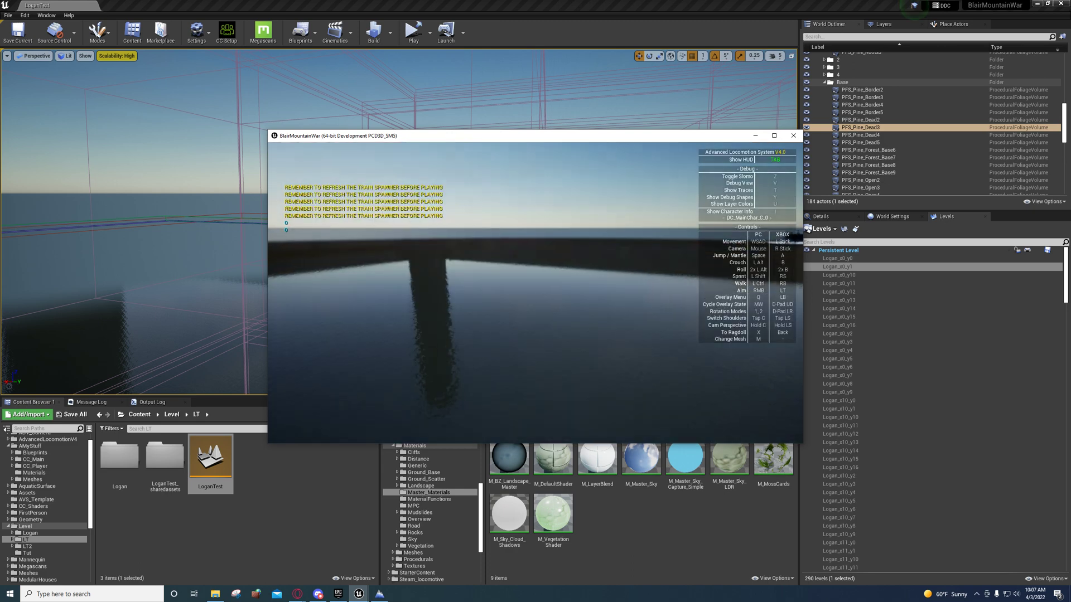
{"action": "key", "text": "w"}
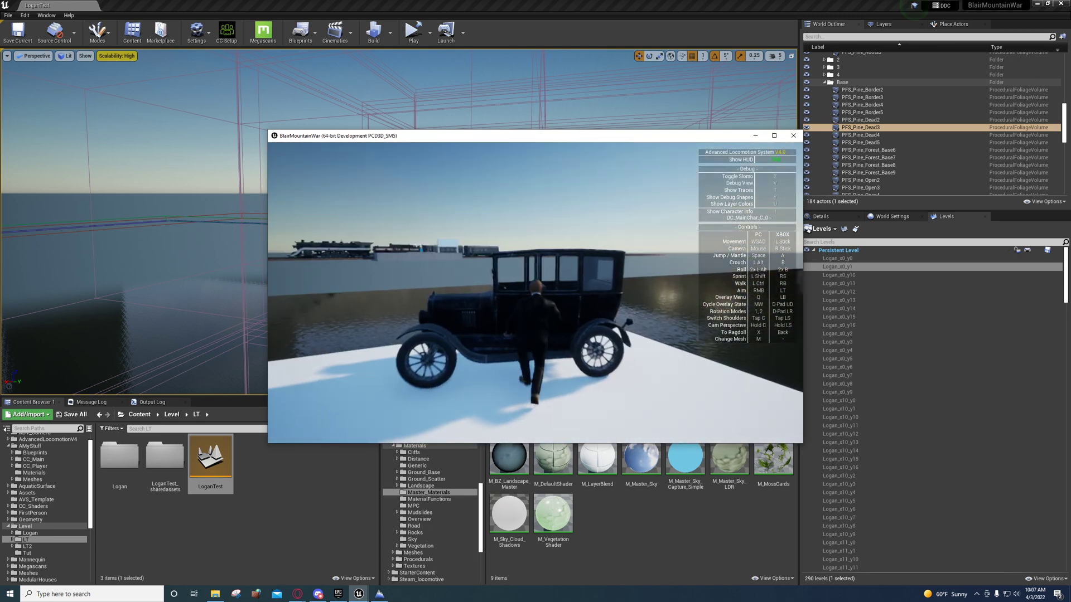
{"action": "key", "text": "f"}
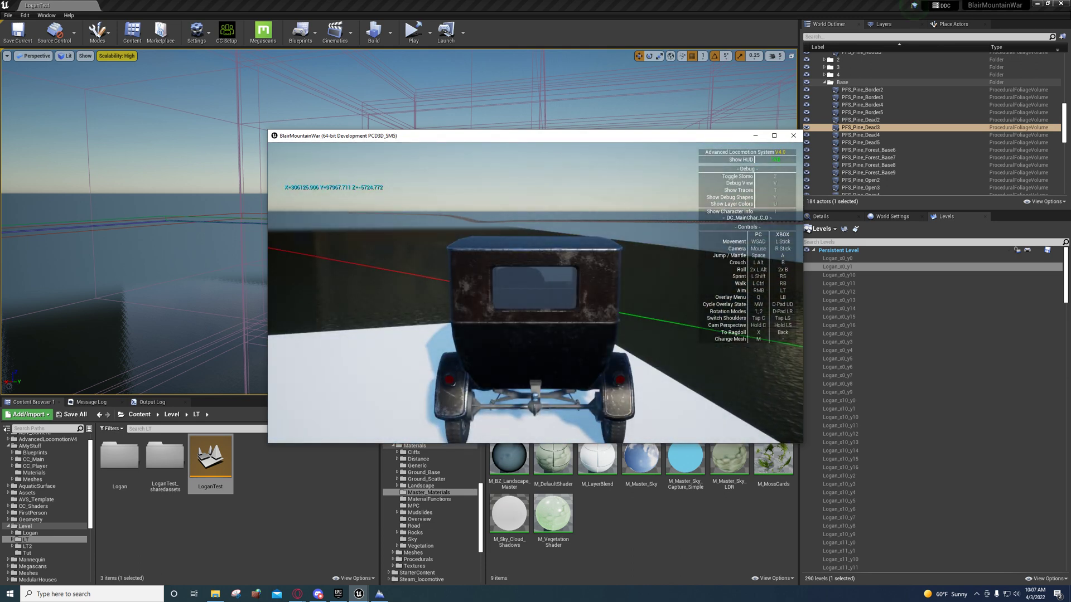
{"action": "key", "text": "alt+Return"}
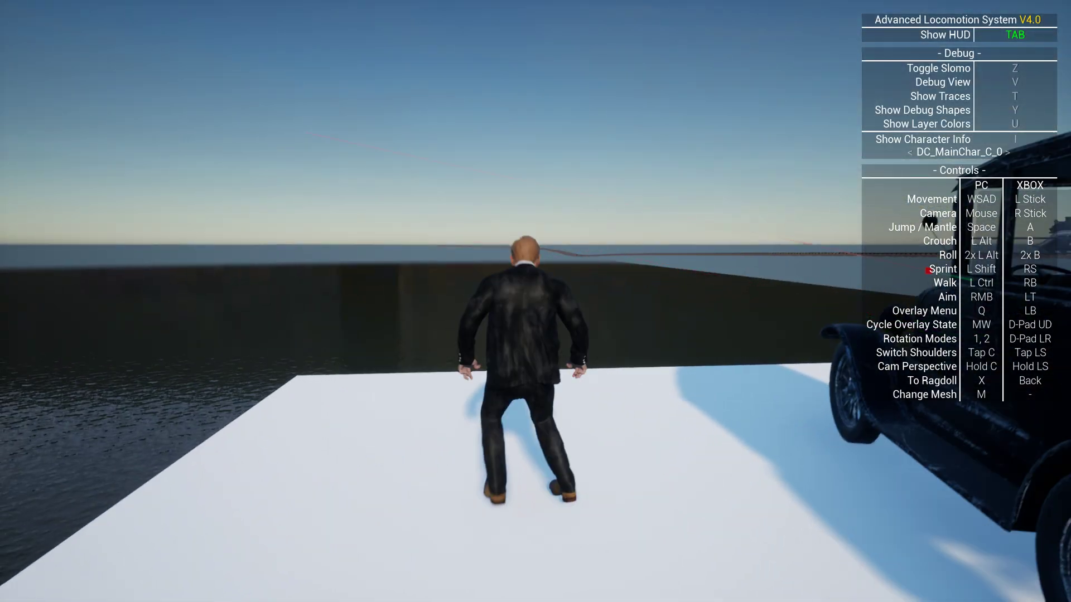
{"action": "key", "text": "alt"}
{"action": "key", "text": "Escape"}
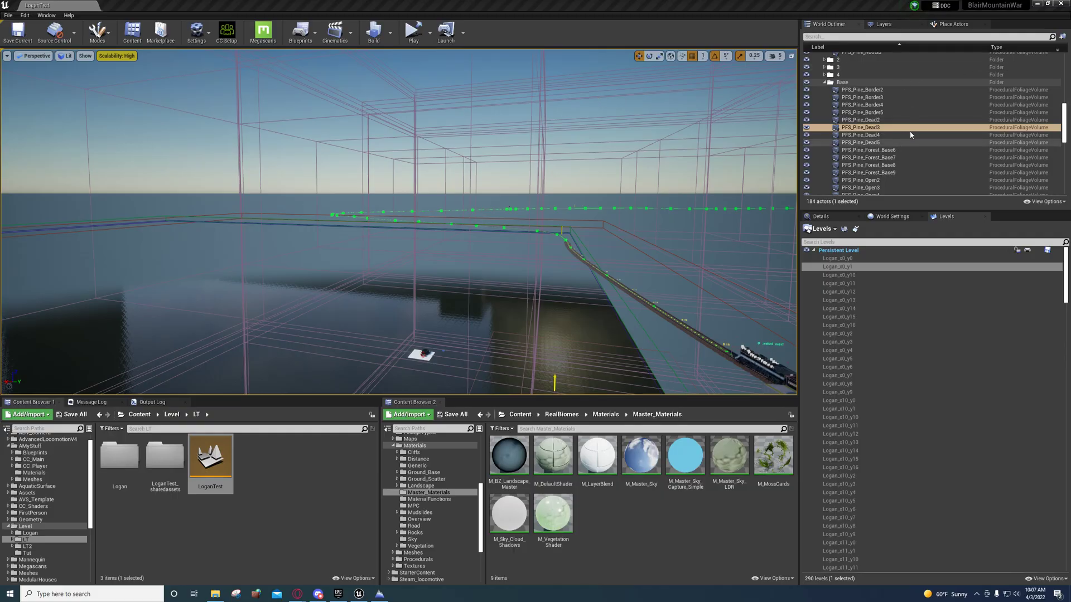
Find the Landscape actor among the LoganTest level's actors and select it
{"action": "scroll", "coordinate": [911, 135], "scroll_direction": "down", "scroll_amount": 10}
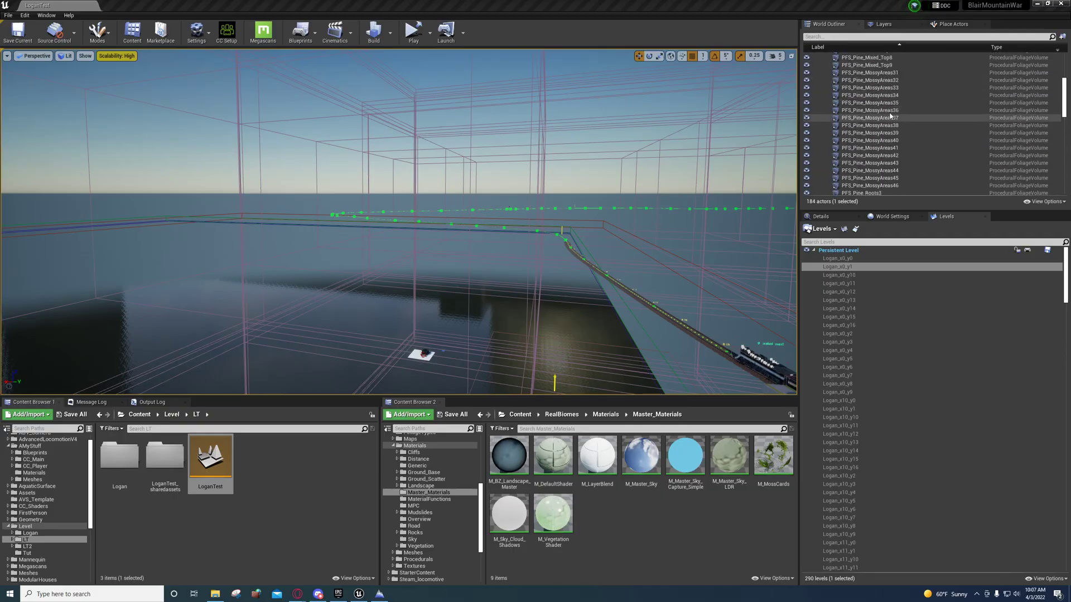
{"action": "scroll", "coordinate": [891, 116], "scroll_direction": "down", "scroll_amount": 15}
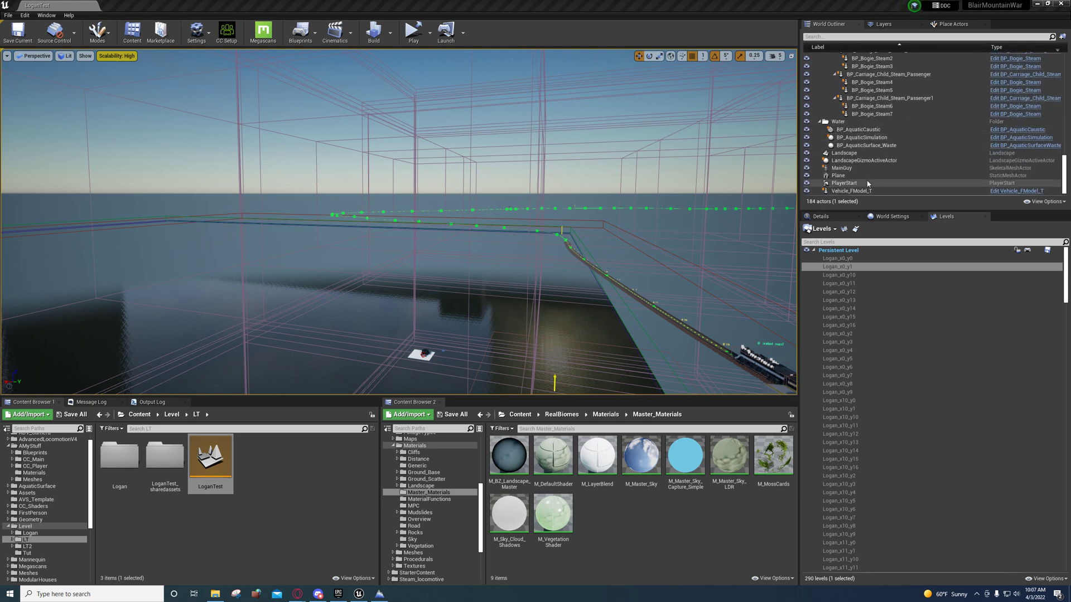
{"action": "left_click", "coordinate": [848, 153]}
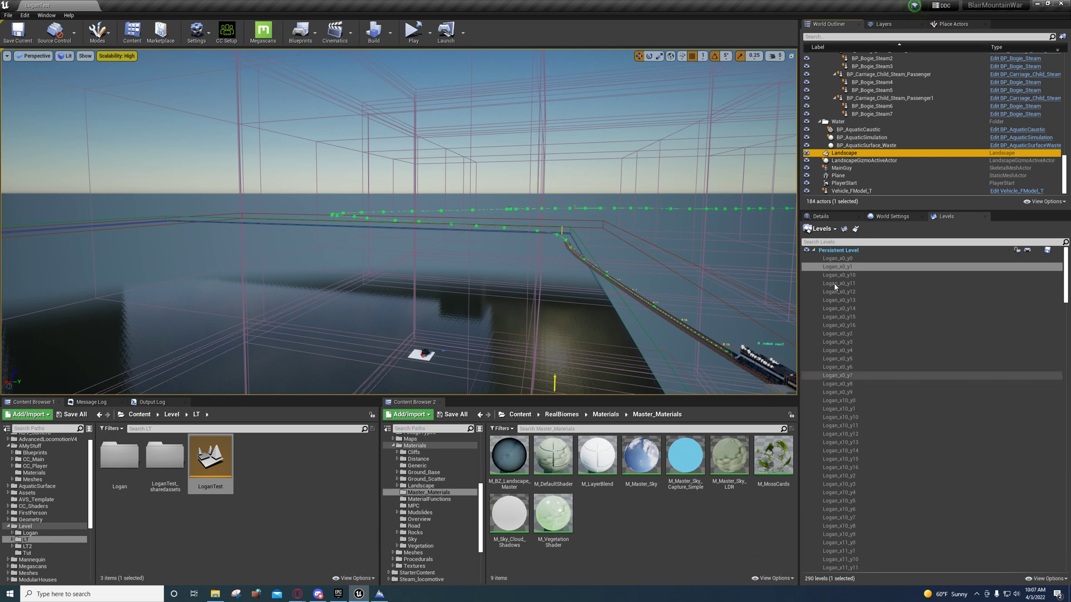
Open the LoganTest_2 level from the Level/LT2 content folder
{"action": "left_click", "coordinate": [27, 546]}
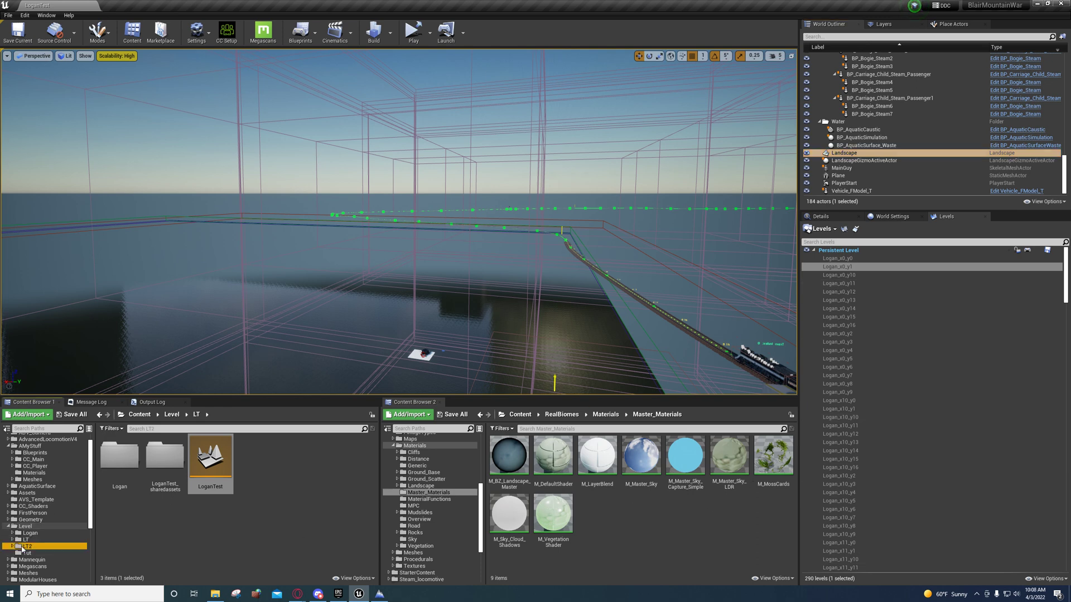
{"action": "left_click", "coordinate": [221, 451]}
{"action": "double_click", "coordinate": [222, 452]}
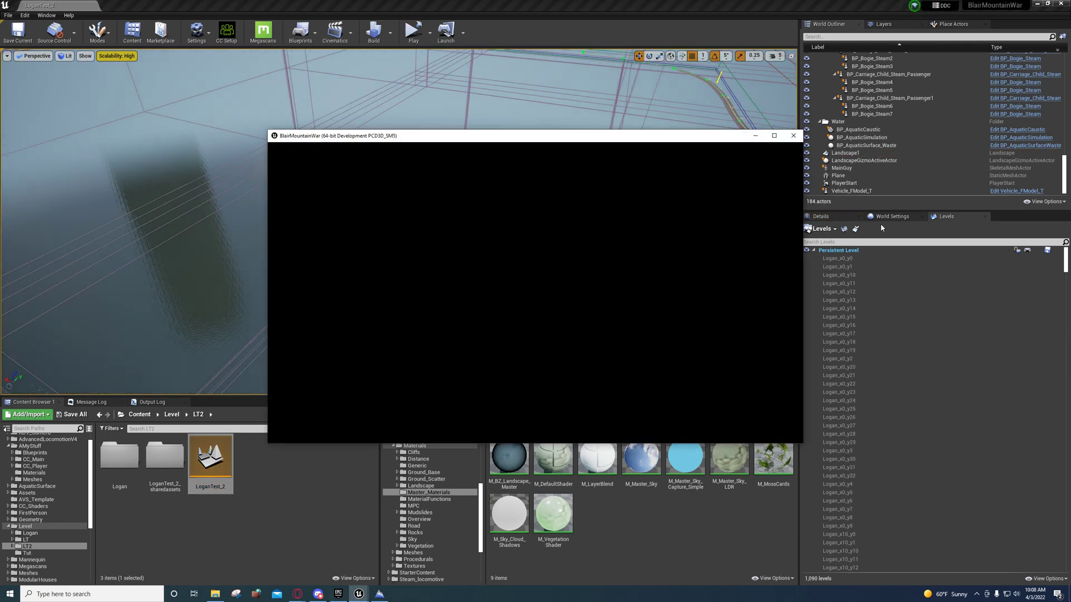
Check the Import Tiled Landscape command and the Enable World Composition setting of the LoganTest_2 level
{"action": "left_click", "coordinate": [824, 229]}
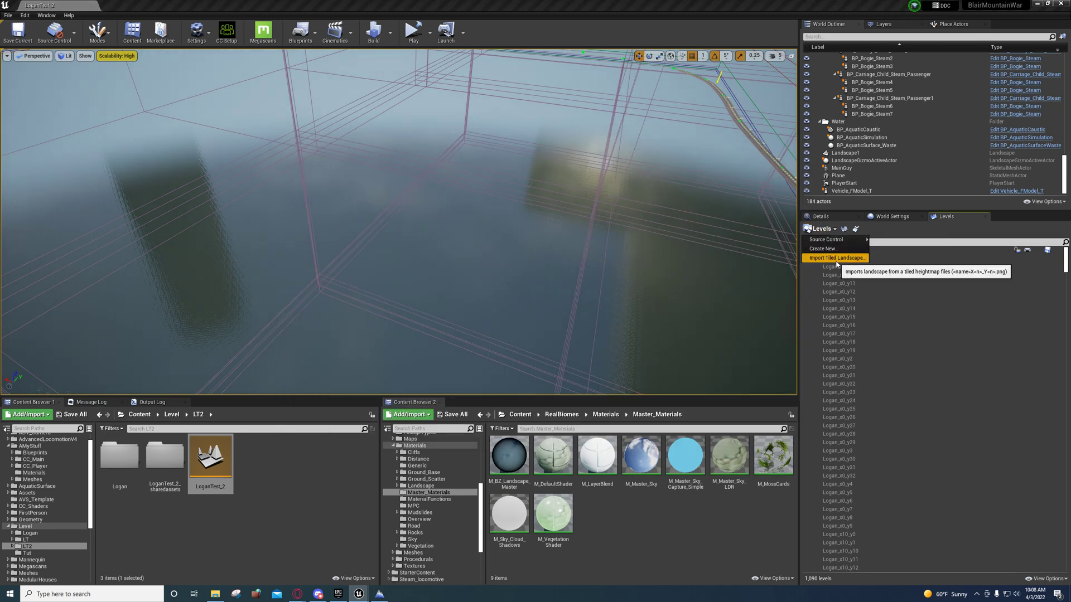
{"action": "left_click", "coordinate": [820, 230]}
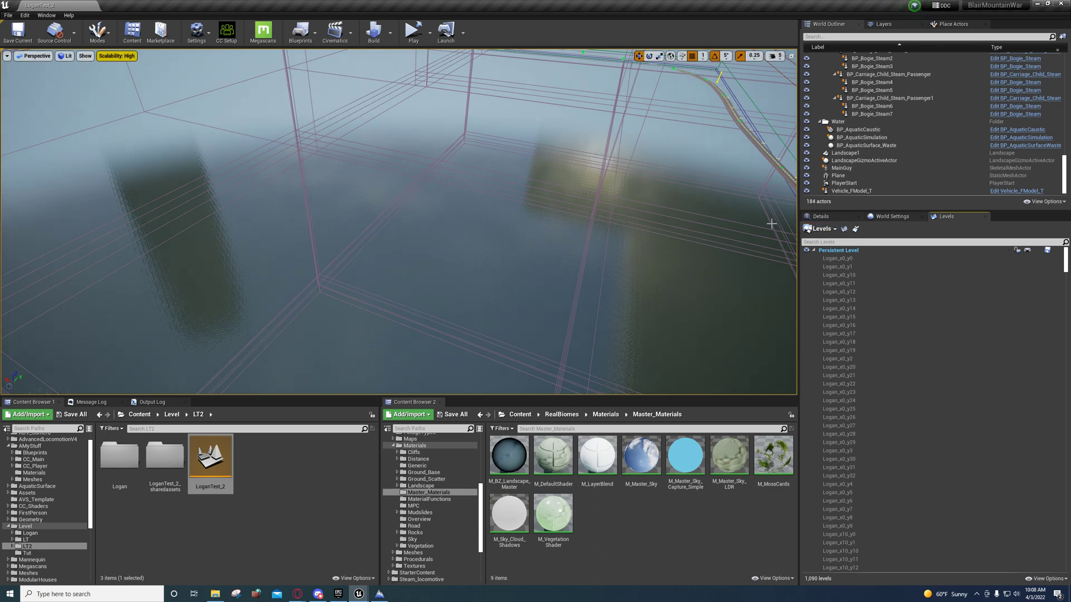
{"action": "left_click", "coordinate": [892, 217]}
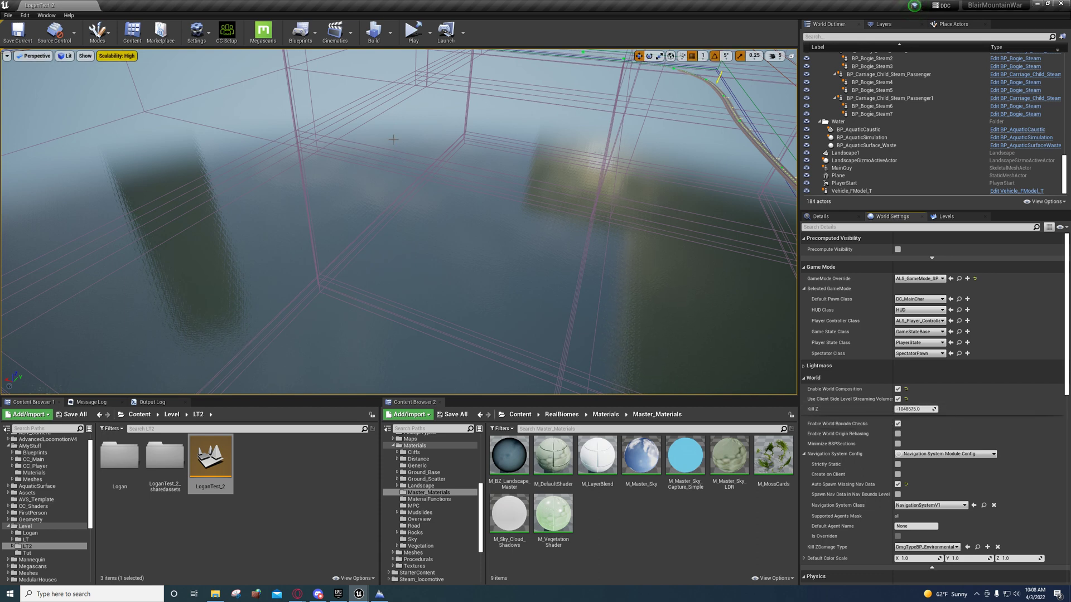
{"action": "left_click", "coordinate": [951, 220]}
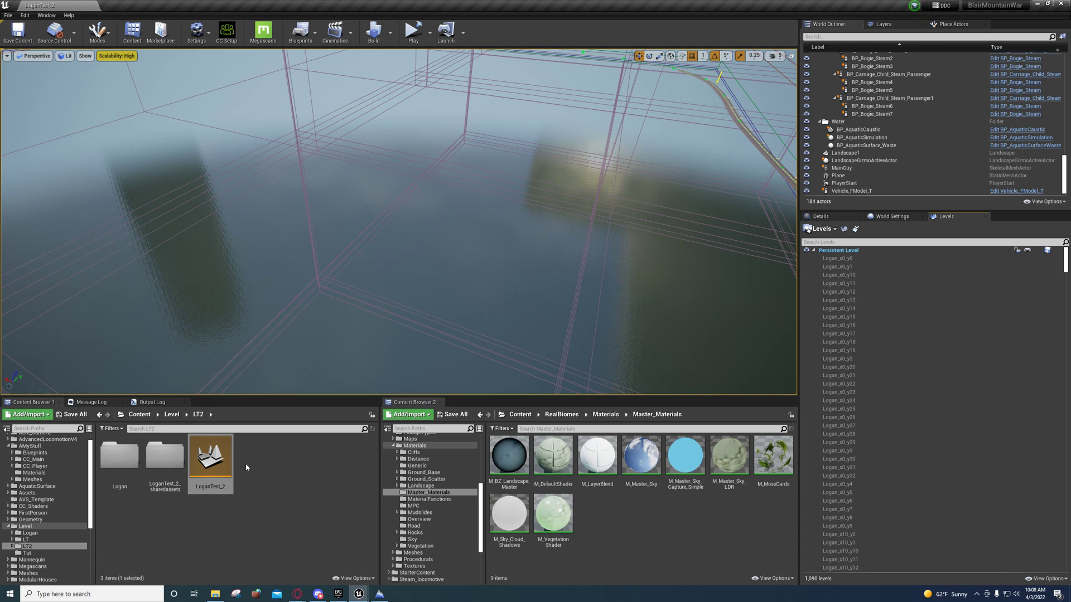
Review the option to create a level asset, and compare the persistent level's actors and commands with the Logan_x0_y0 tile
{"action": "right_click", "coordinate": [272, 464]}
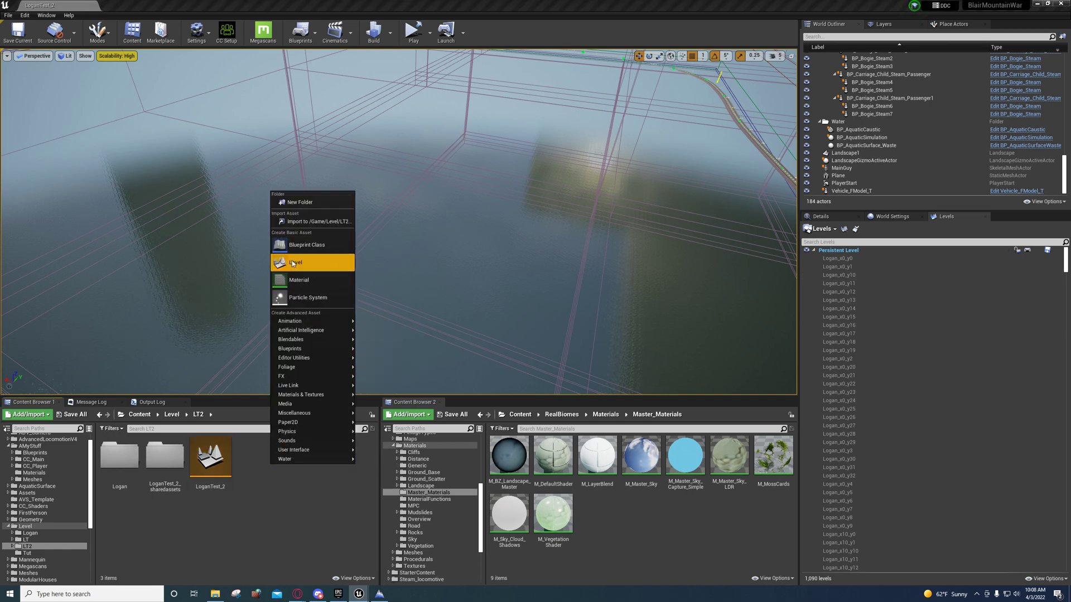
{"action": "left_click", "coordinate": [267, 555]}
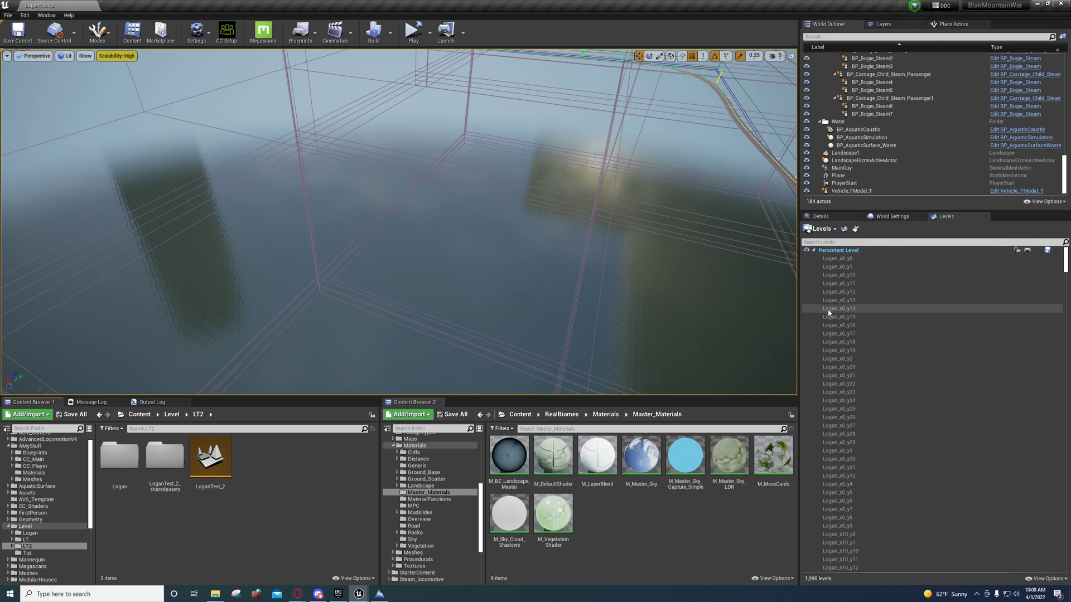
{"action": "left_click", "coordinate": [832, 260]}
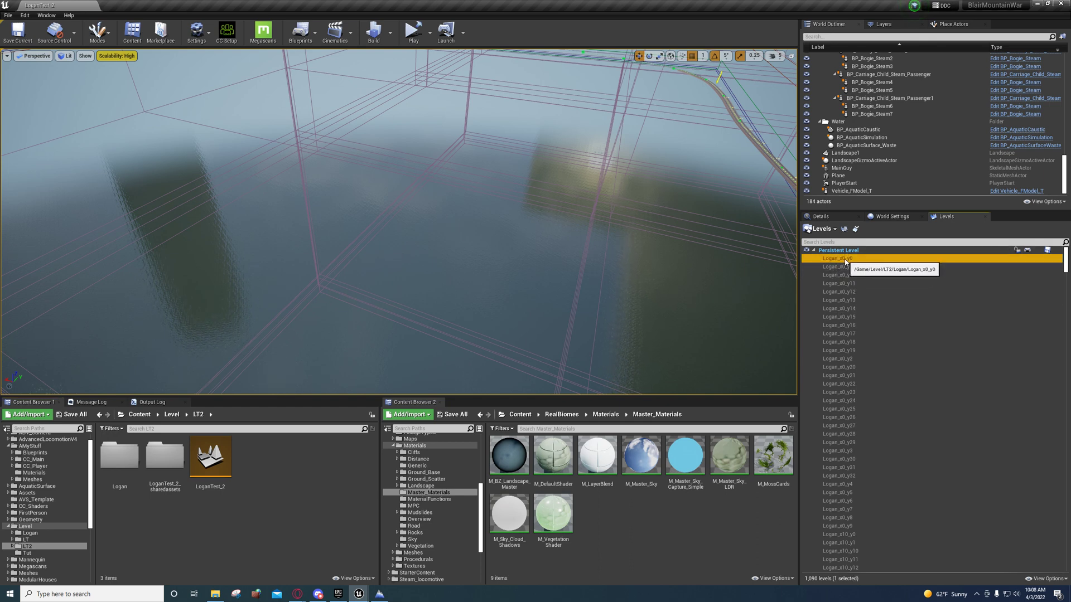
{"action": "left_click", "coordinate": [841, 252]}
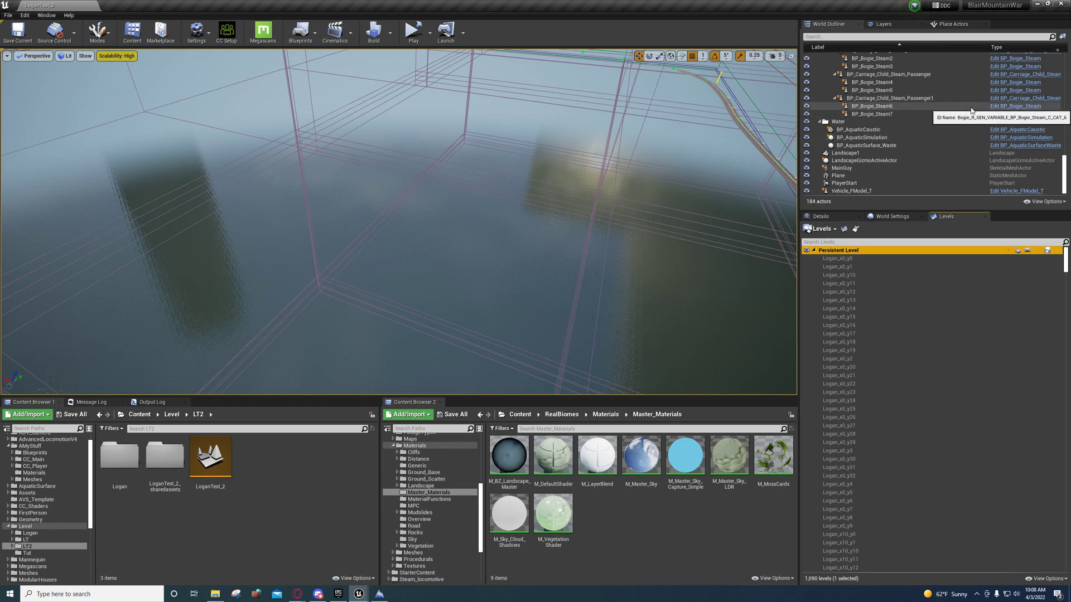
{"action": "scroll", "coordinate": [893, 137], "scroll_direction": "up", "scroll_amount": 6}
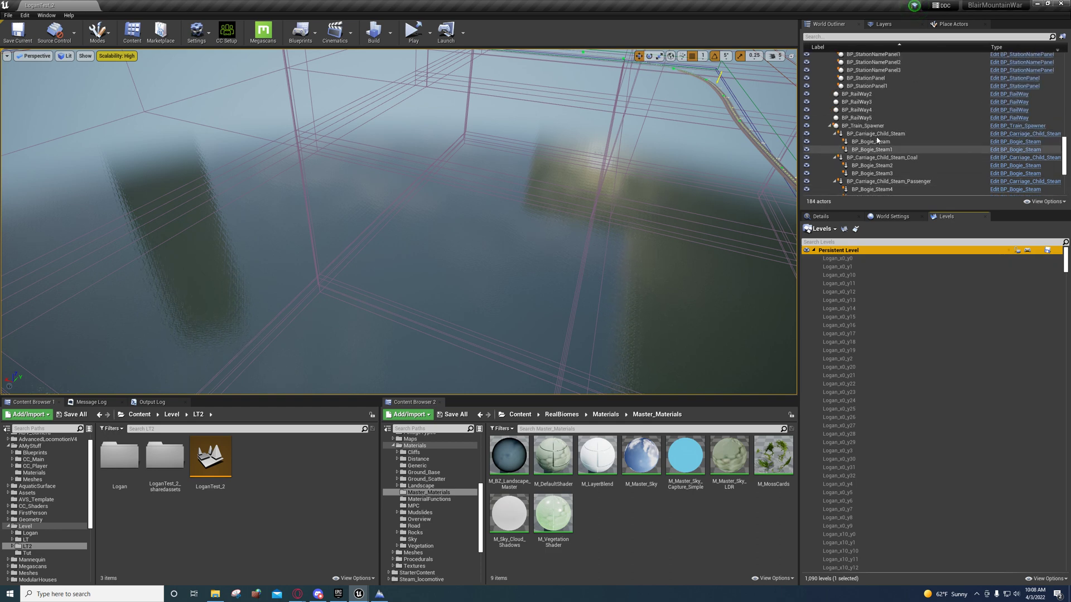
{"action": "scroll", "coordinate": [877, 133], "scroll_direction": "down", "scroll_amount": 6}
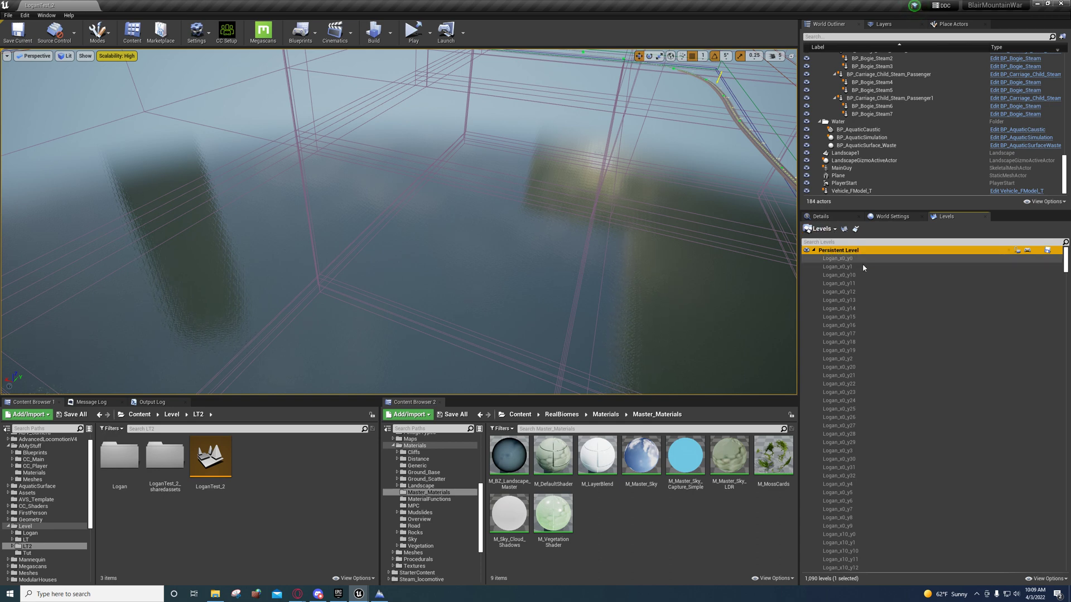
{"action": "left_click", "coordinate": [849, 258]}
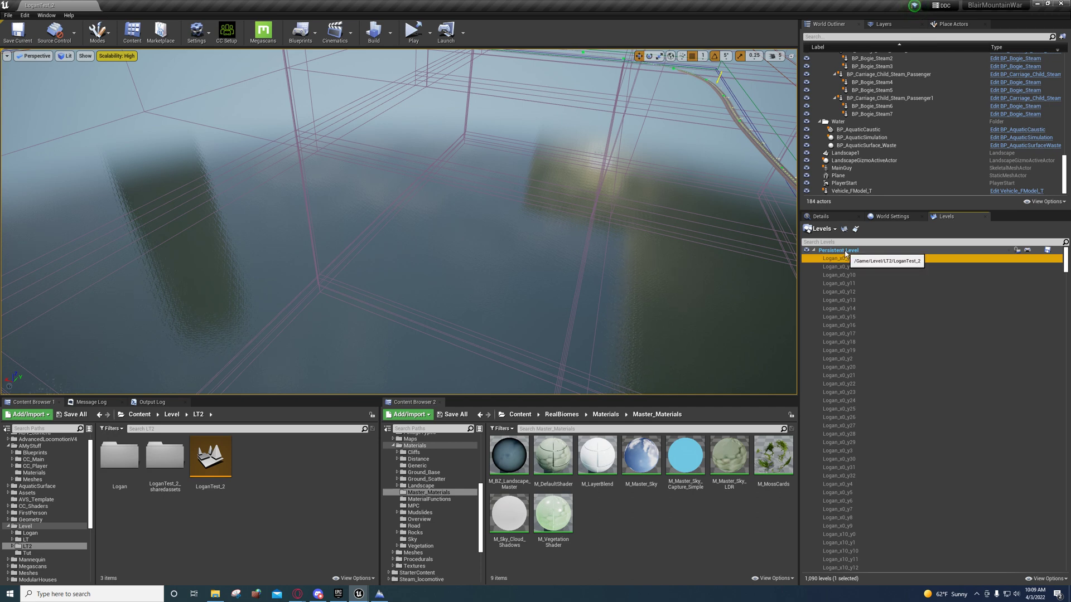
{"action": "right_click", "coordinate": [846, 253]}
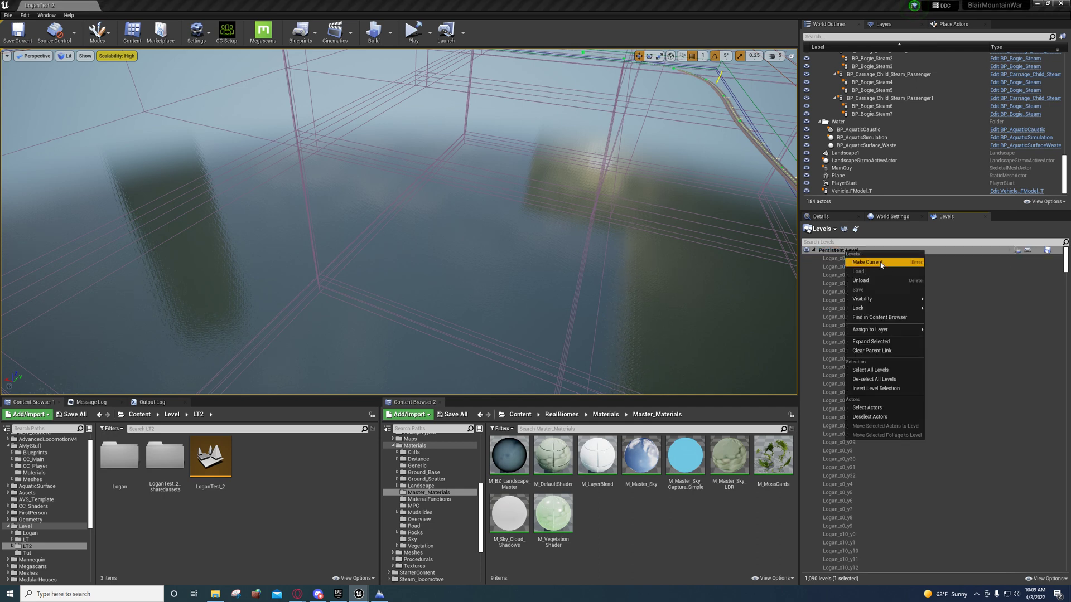
{"action": "left_click", "coordinate": [830, 260]}
{"action": "left_click", "coordinate": [837, 250]}
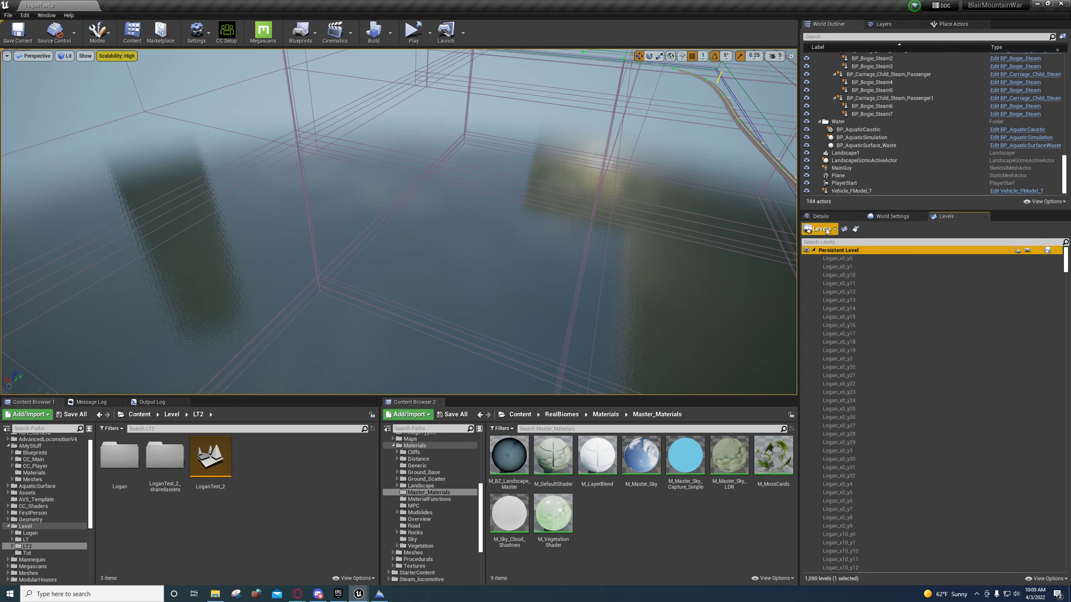
Start a tiled landscape import and select heightmap tiles Logan_x0_y0 through Logan_x32_y32 from the desktop folder ALogan_TS127, then cancel the file selection
{"action": "left_click", "coordinate": [826, 229]}
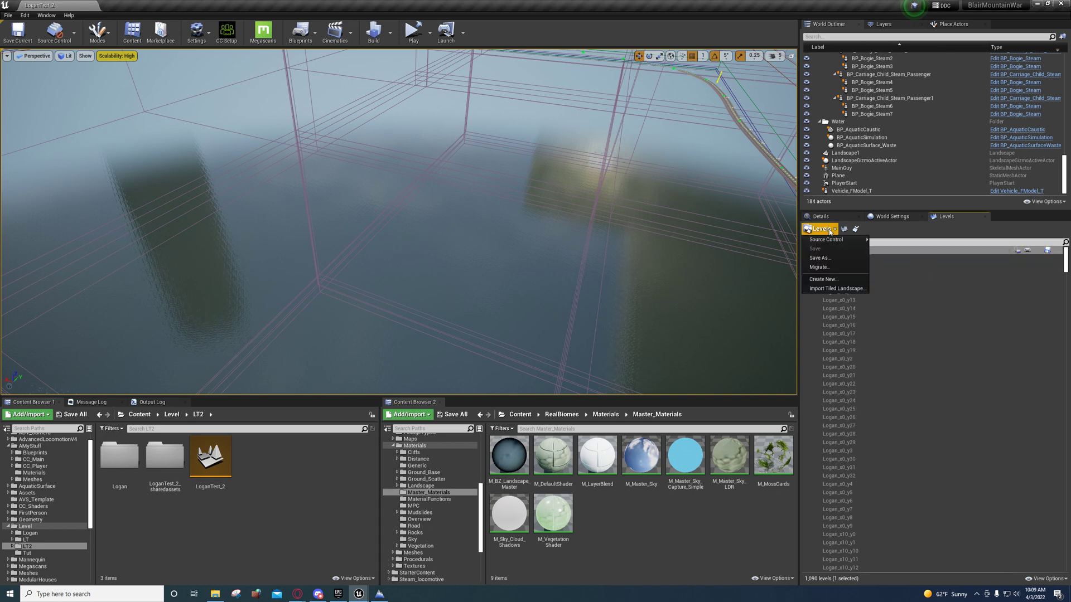
{"action": "left_click", "coordinate": [836, 289]}
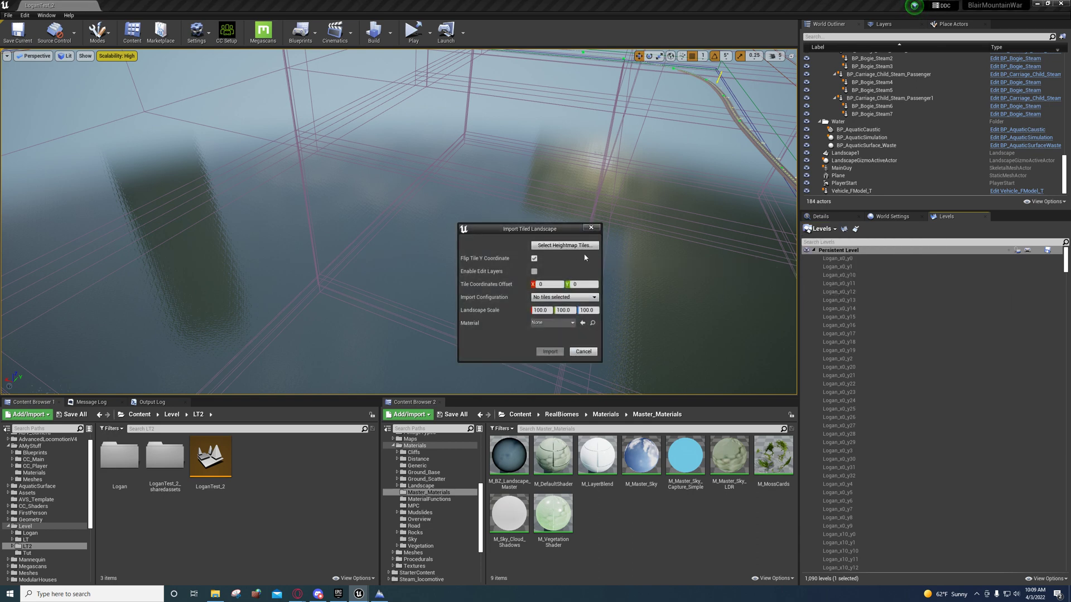
{"action": "left_click", "coordinate": [565, 245]}
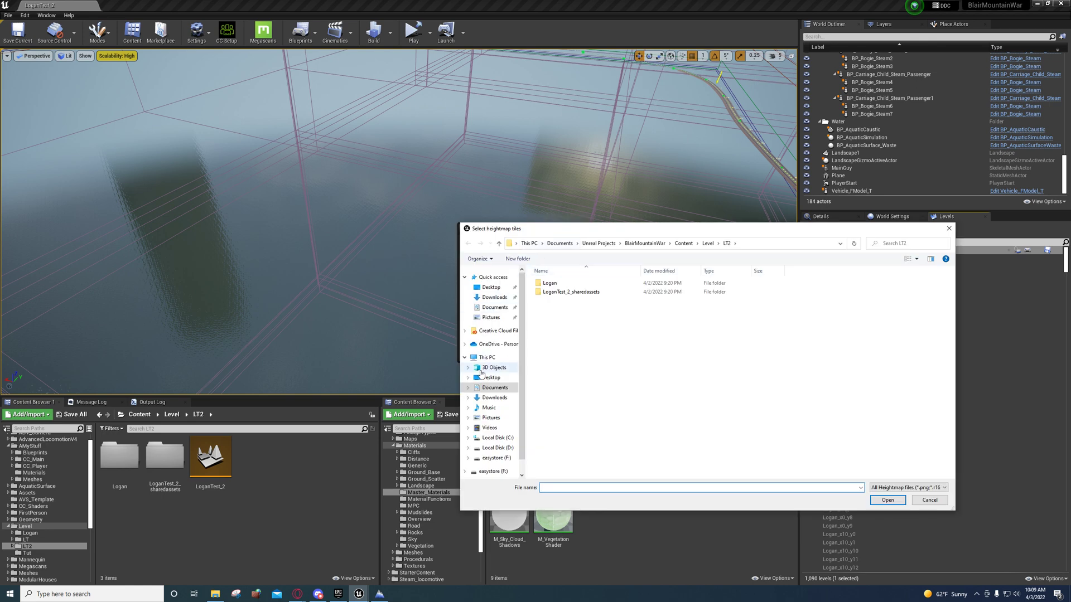
{"action": "double_click", "coordinate": [556, 285]}
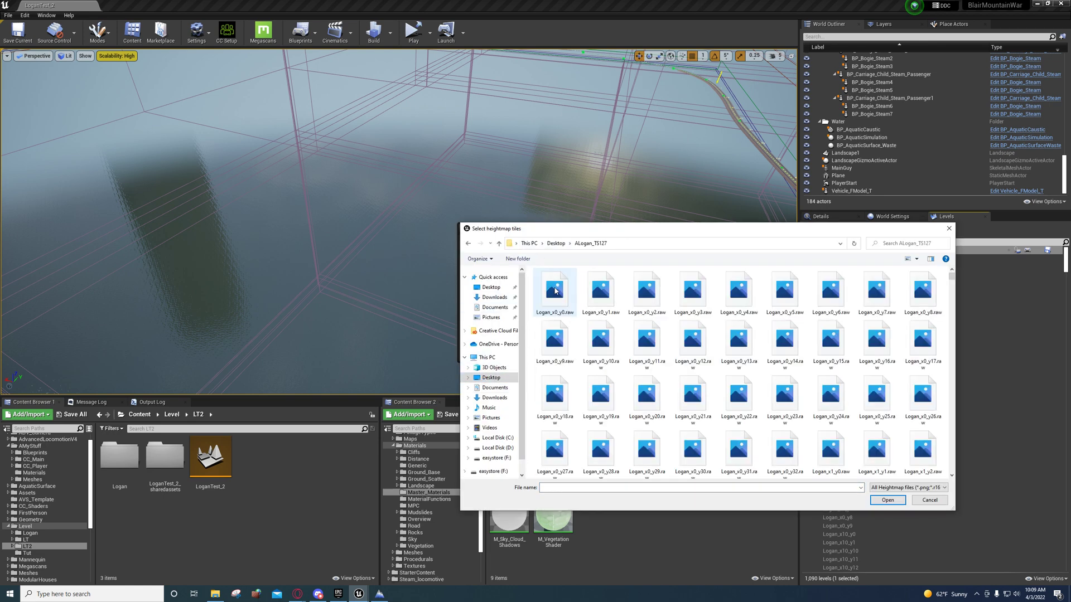
{"action": "left_click", "coordinate": [558, 288]}
{"action": "left_click_drag", "start_coordinate": [952, 278], "coordinate": [952, 473]}
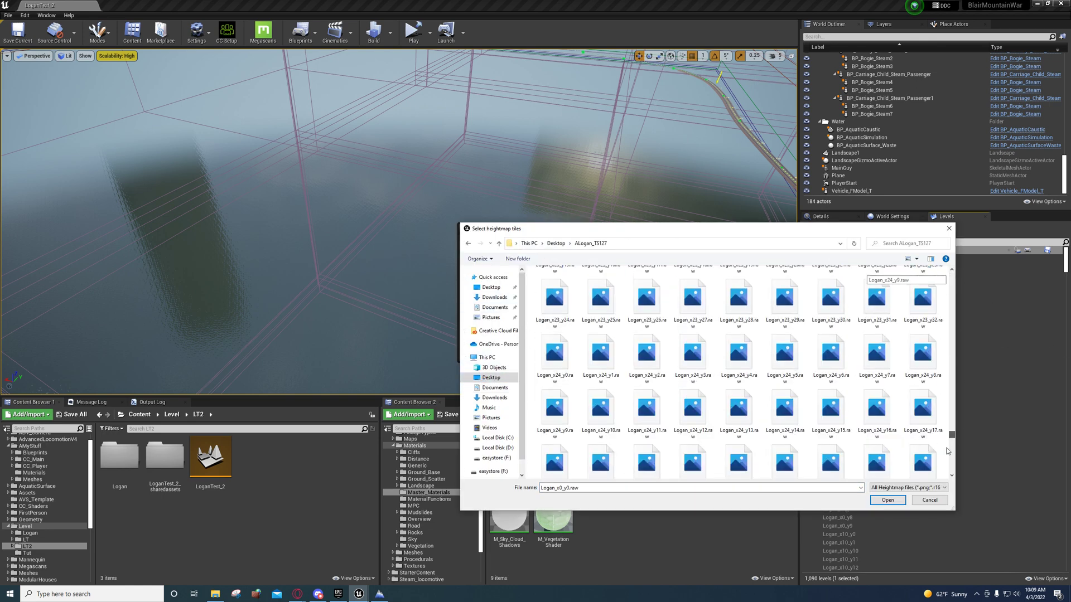
{"action": "left_click", "coordinate": [933, 455], "text": "shift"}
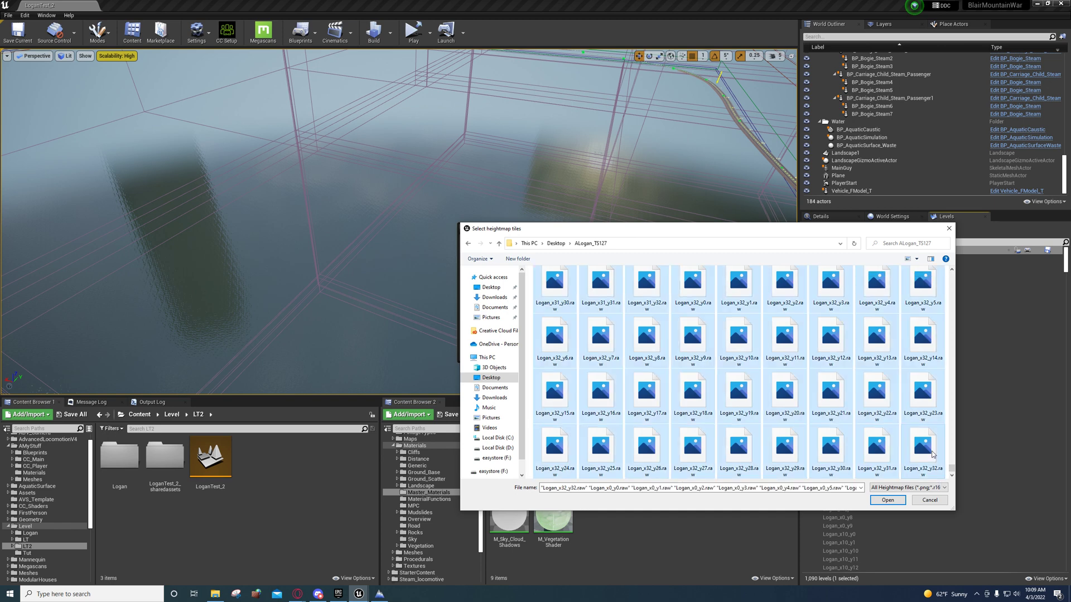
{"action": "left_click", "coordinate": [930, 502]}
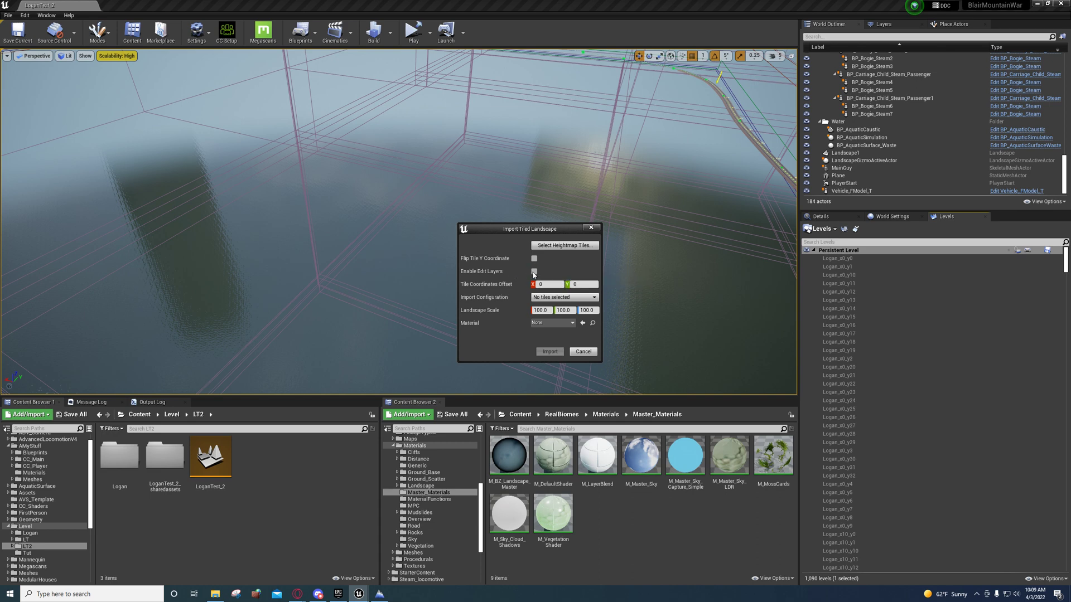
Review the edit layers, landscape scale and material options of the tiled landscape import, then cancel the import
{"action": "left_click", "coordinate": [534, 273]}
{"action": "left_click", "coordinate": [535, 273]}
{"action": "left_click", "coordinate": [583, 311]}
{"action": "left_click", "coordinate": [558, 323]}
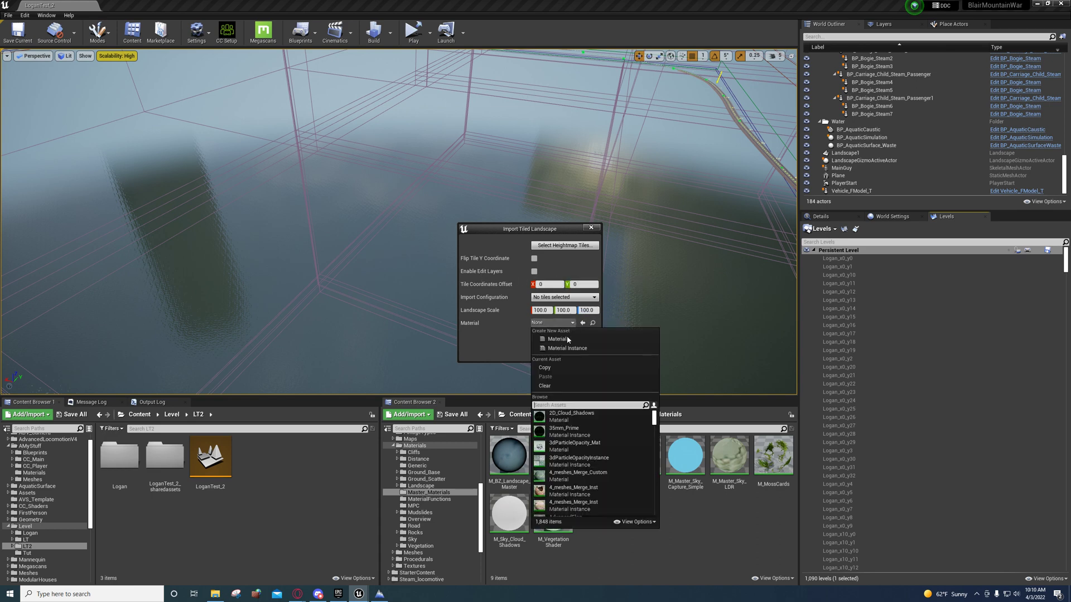
{"action": "left_click", "coordinate": [513, 341]}
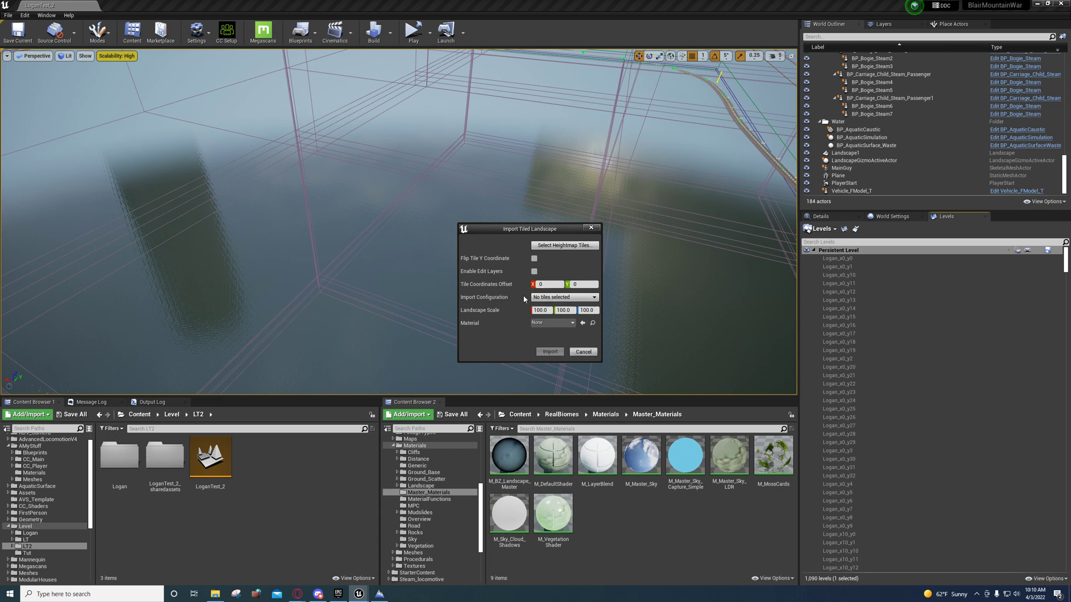
{"action": "left_click", "coordinate": [580, 352]}
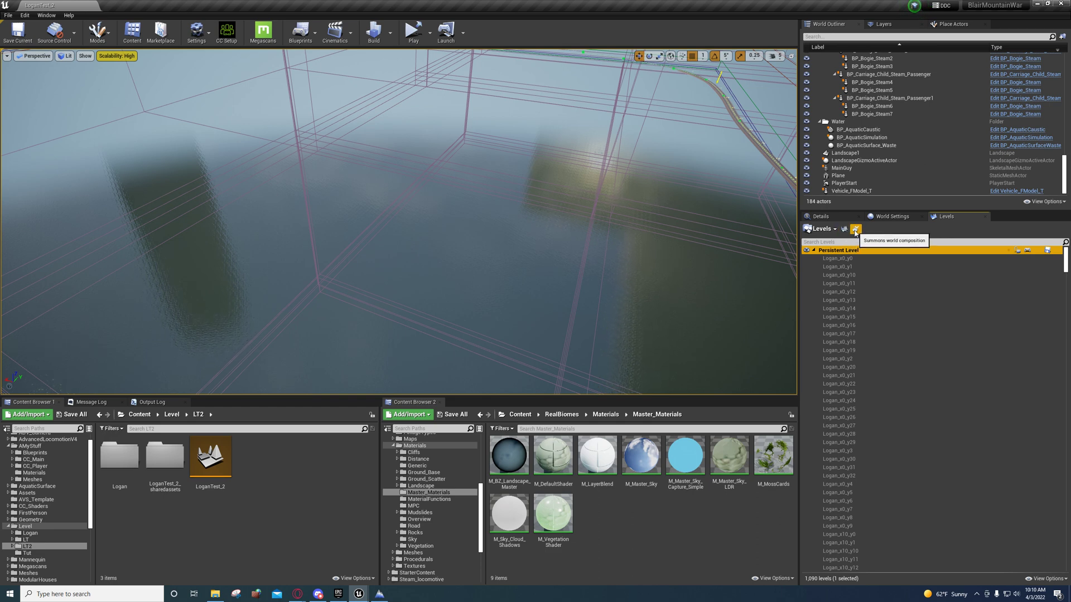
Open the World Composition map, select the block of tiles from Logan_x0_y0 through Logan_x3_y7, and check the Load command
{"action": "left_click", "coordinate": [856, 230]}
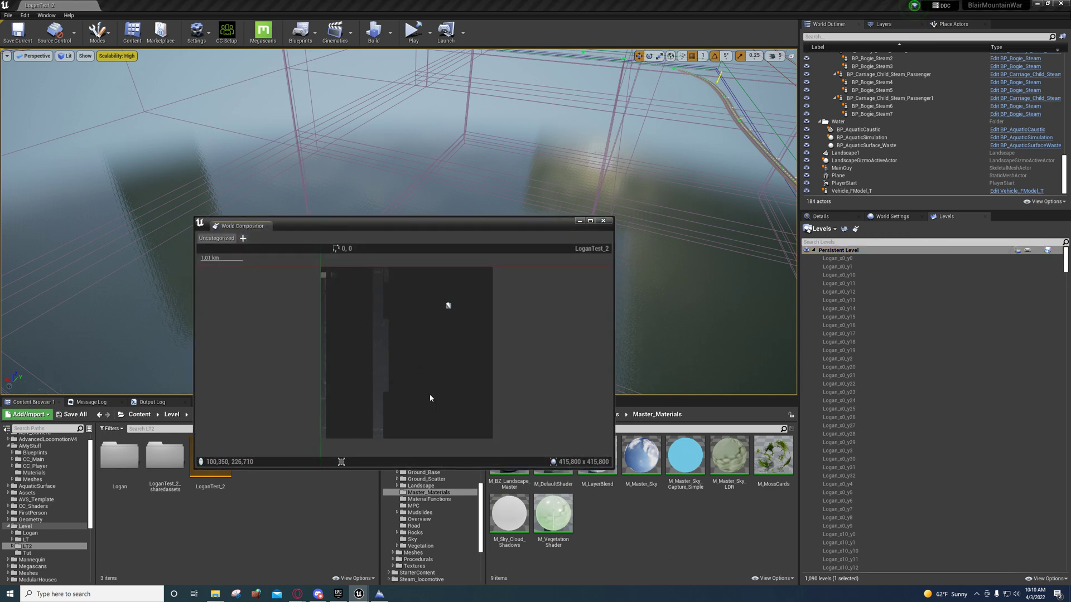
{"action": "right_click", "coordinate": [324, 295]}
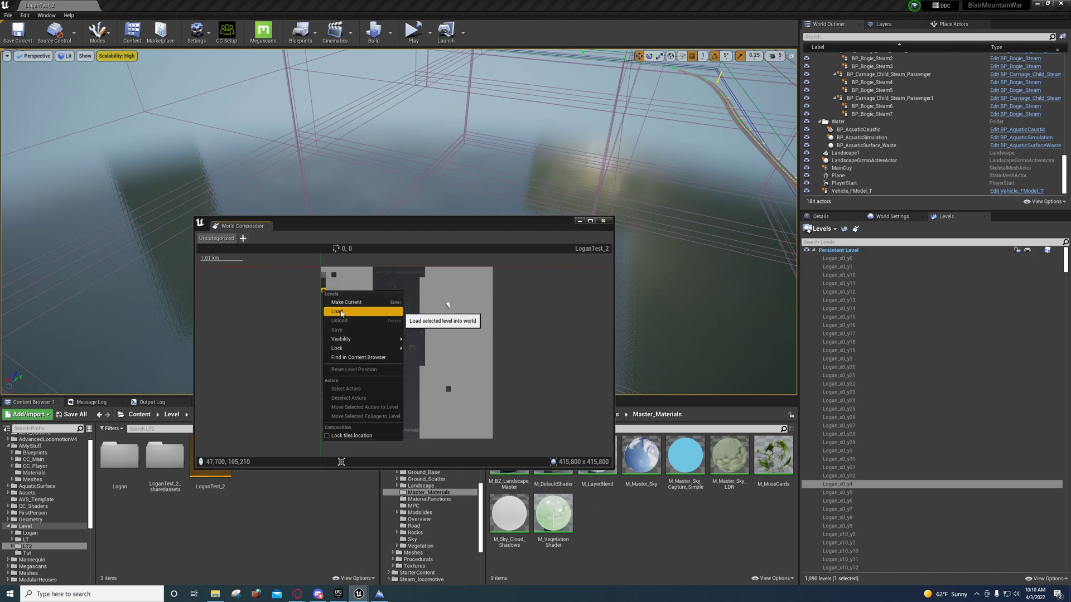
{"action": "left_click_drag", "start_coordinate": [299, 262], "coordinate": [330, 305]}
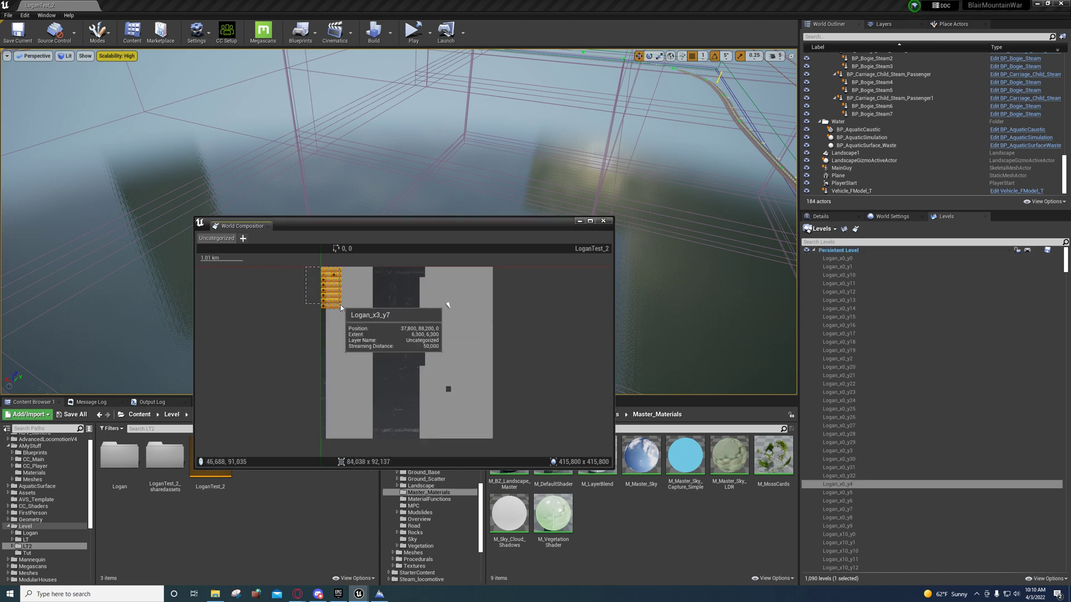
{"action": "right_click", "coordinate": [331, 297]}
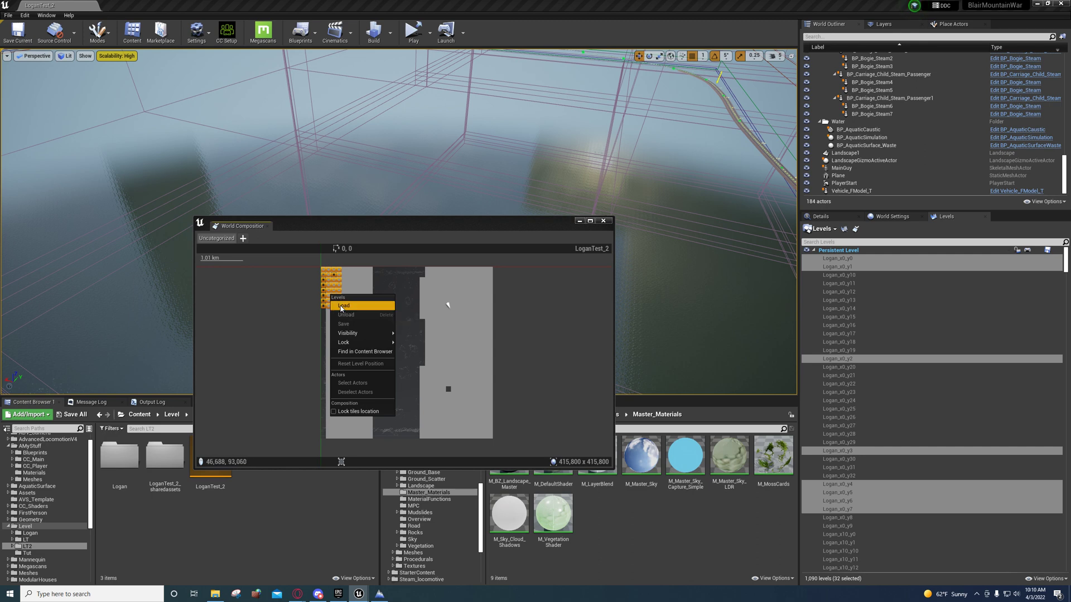
{"action": "left_click", "coordinate": [260, 238]}
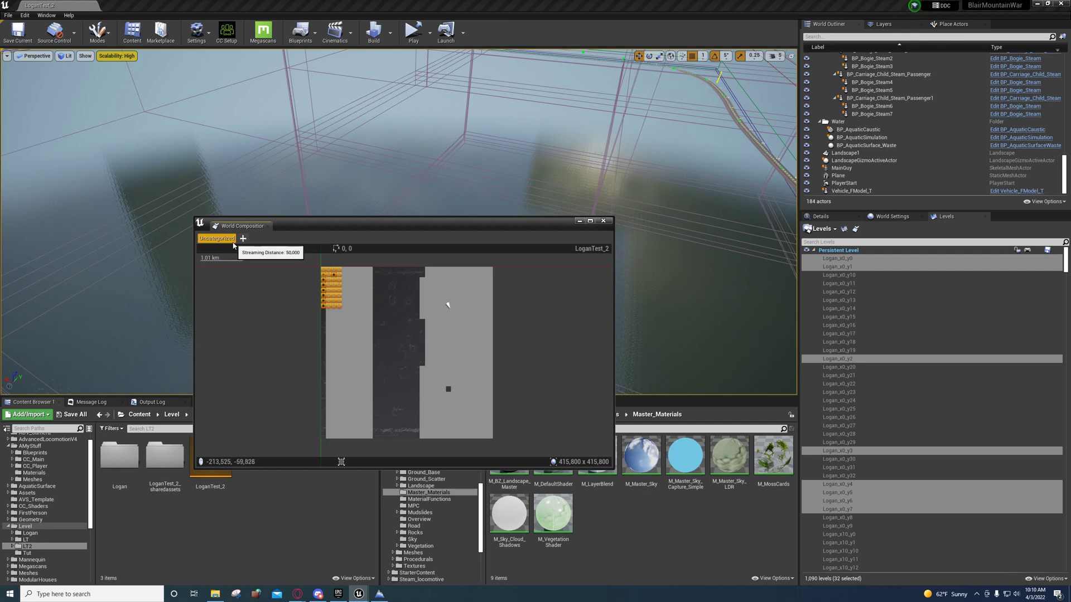
Examine the name and streaming distance settings for a new World Composition layer, then clear the tile selection
{"action": "left_click", "coordinate": [243, 238]}
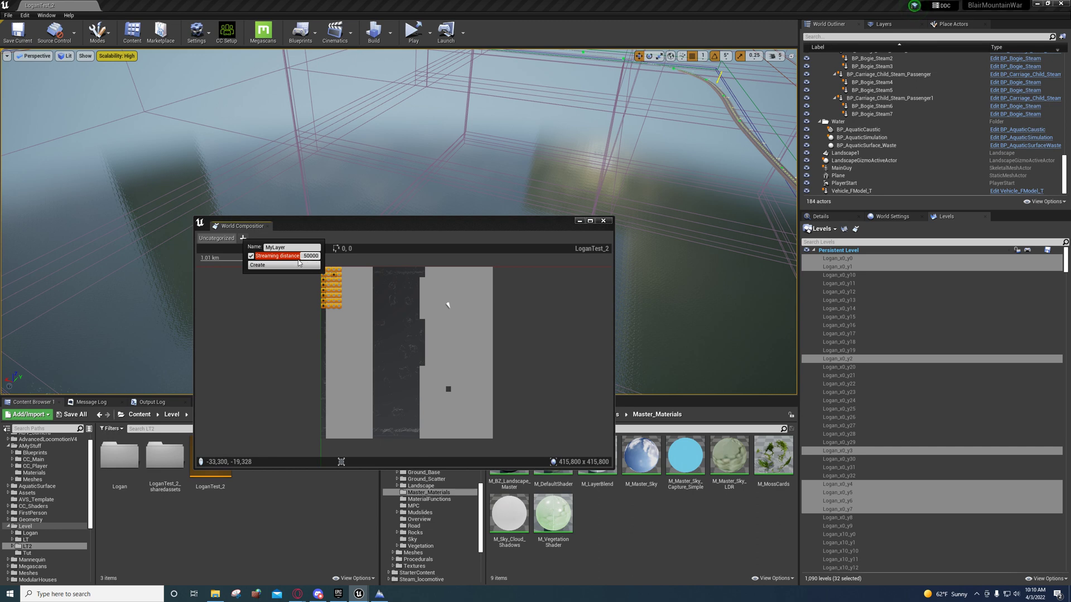
{"action": "left_click", "coordinate": [342, 230]}
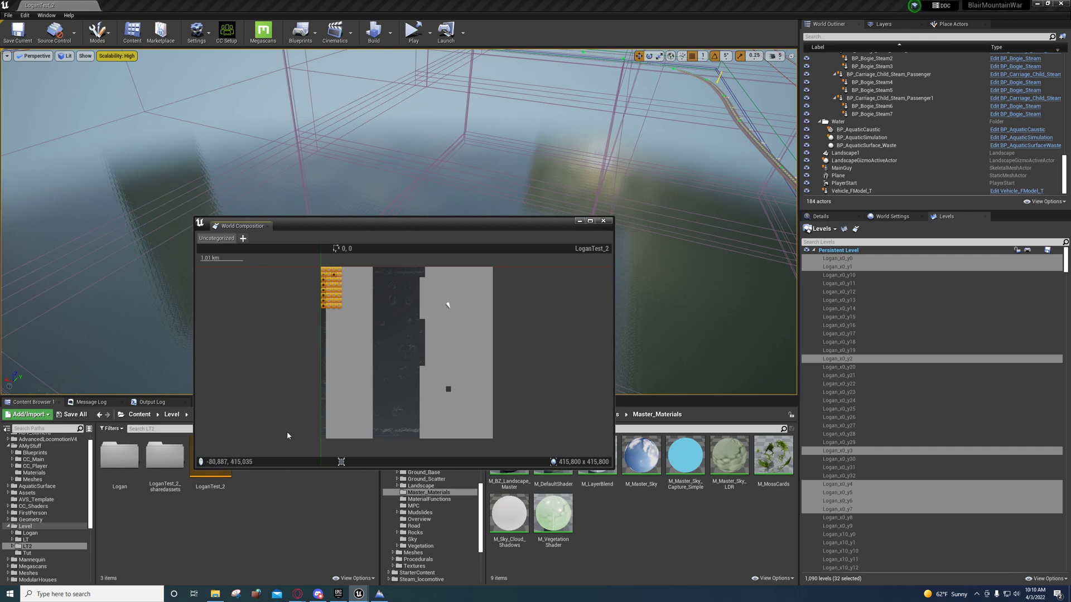
{"action": "left_click", "coordinate": [244, 239]}
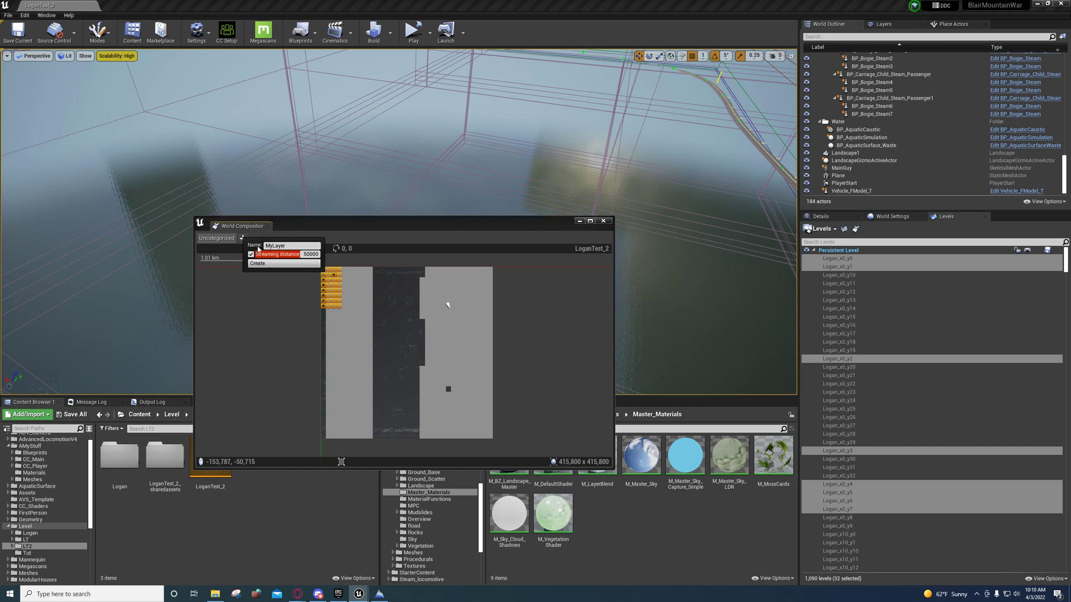
{"action": "left_click", "coordinate": [250, 235]}
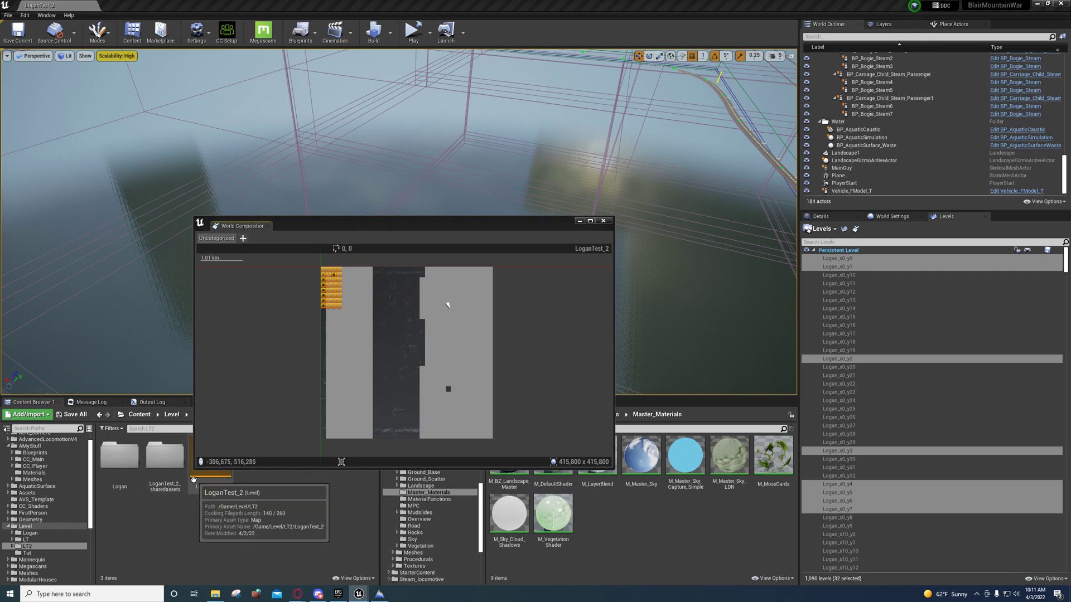
{"action": "left_click", "coordinate": [244, 239]}
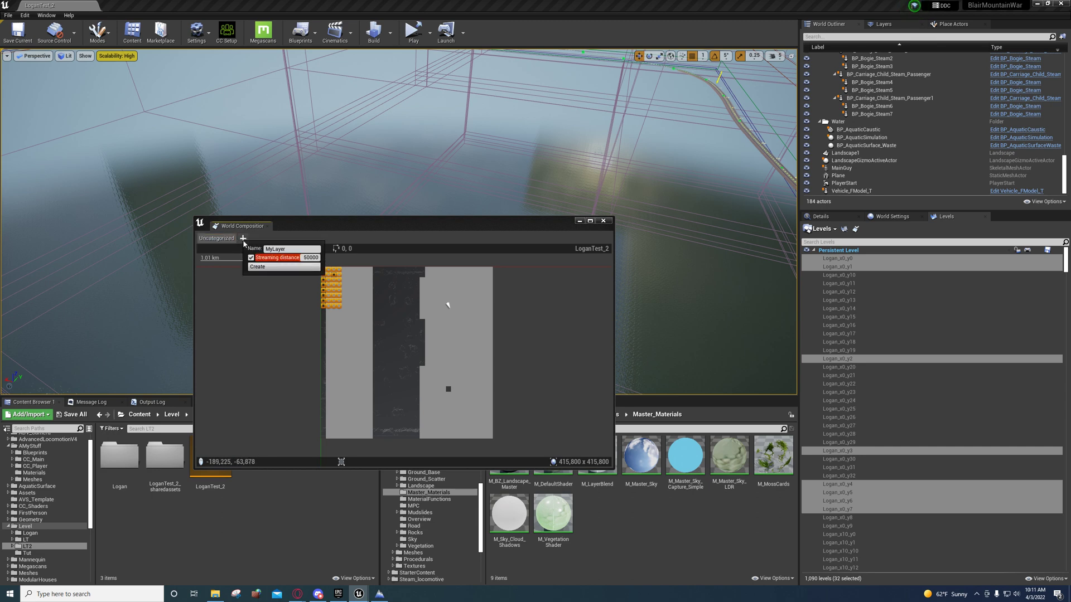
{"action": "left_click", "coordinate": [268, 342]}
{"action": "left_click", "coordinate": [268, 342]}
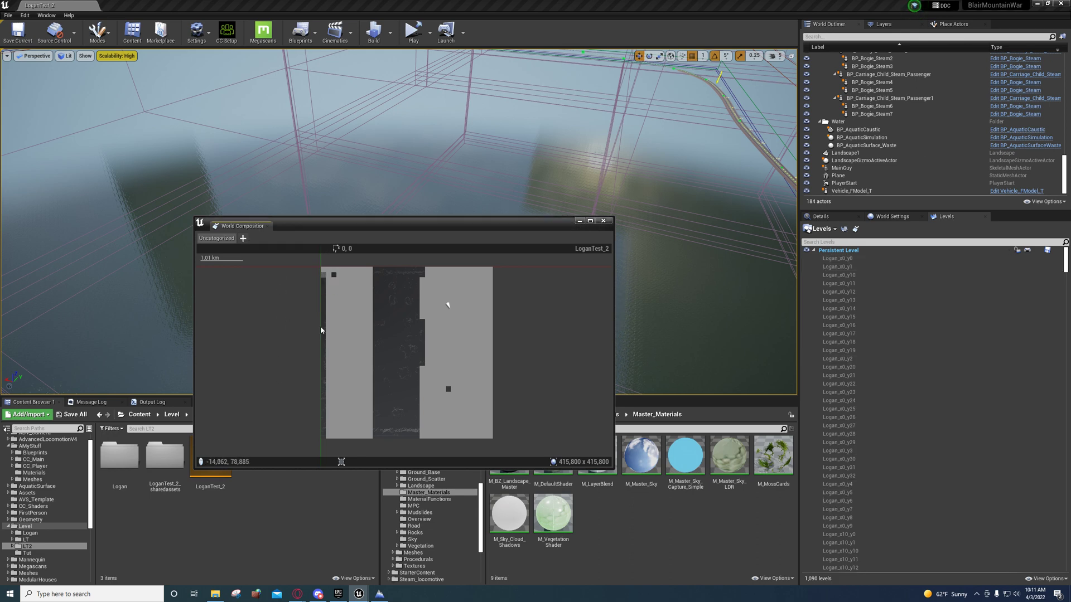
Load the Logan_x0_y2 tile and create a World Composition layer named MyLayer with a streaming distance of 50000
{"action": "right_click", "coordinate": [323, 279]}
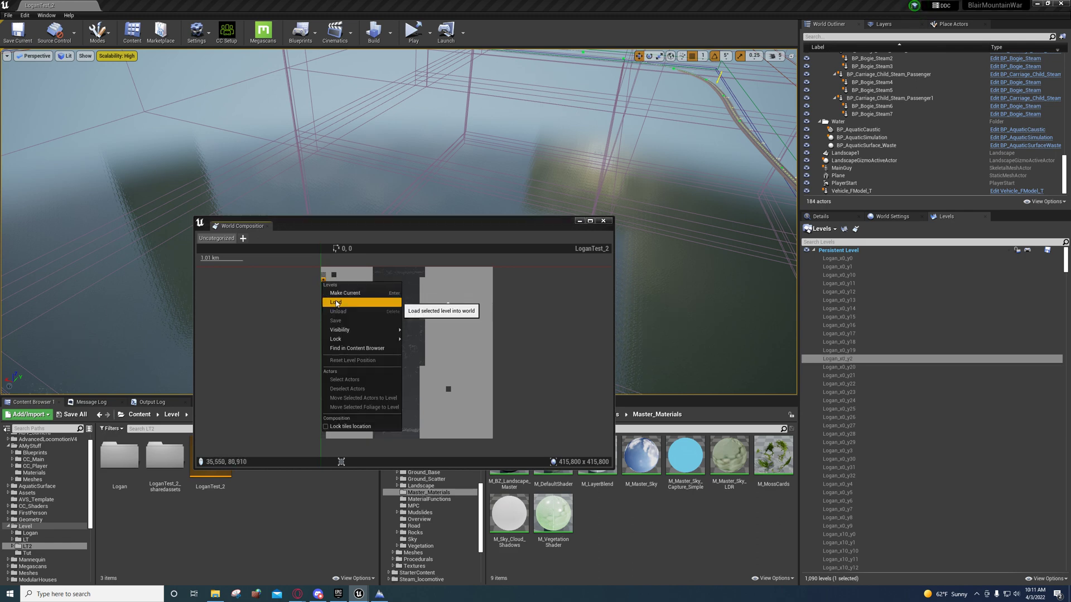
{"action": "left_click", "coordinate": [336, 303]}
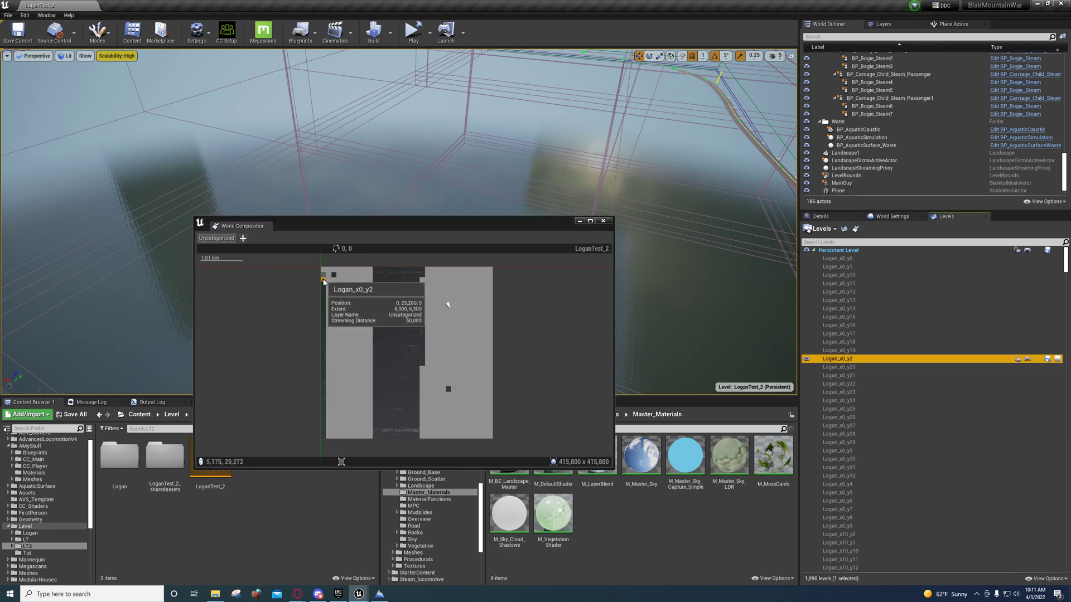
{"action": "left_click", "coordinate": [242, 239]}
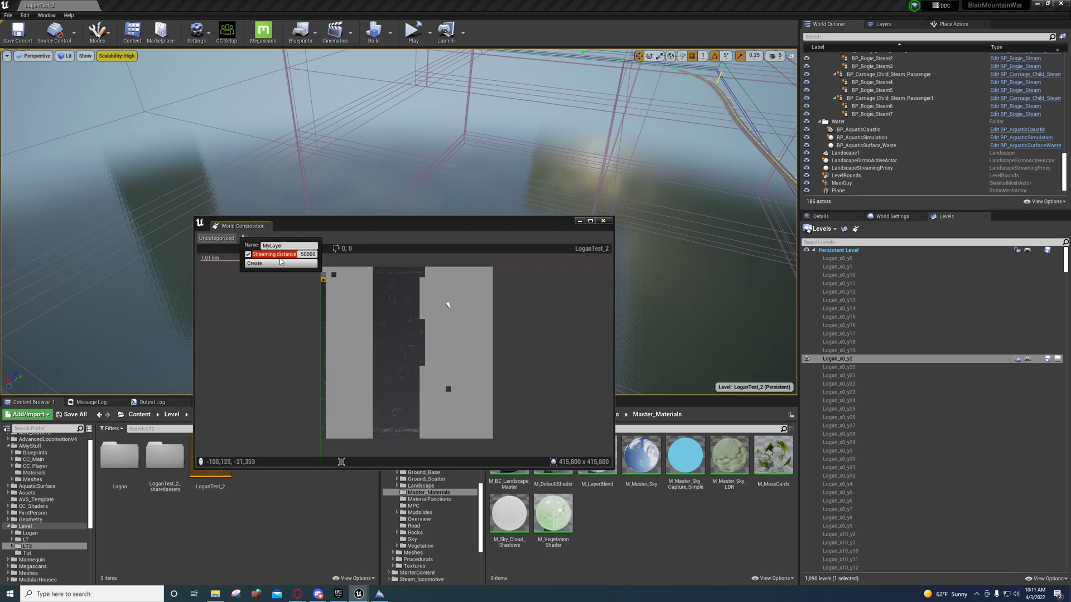
{"action": "left_click", "coordinate": [281, 265]}
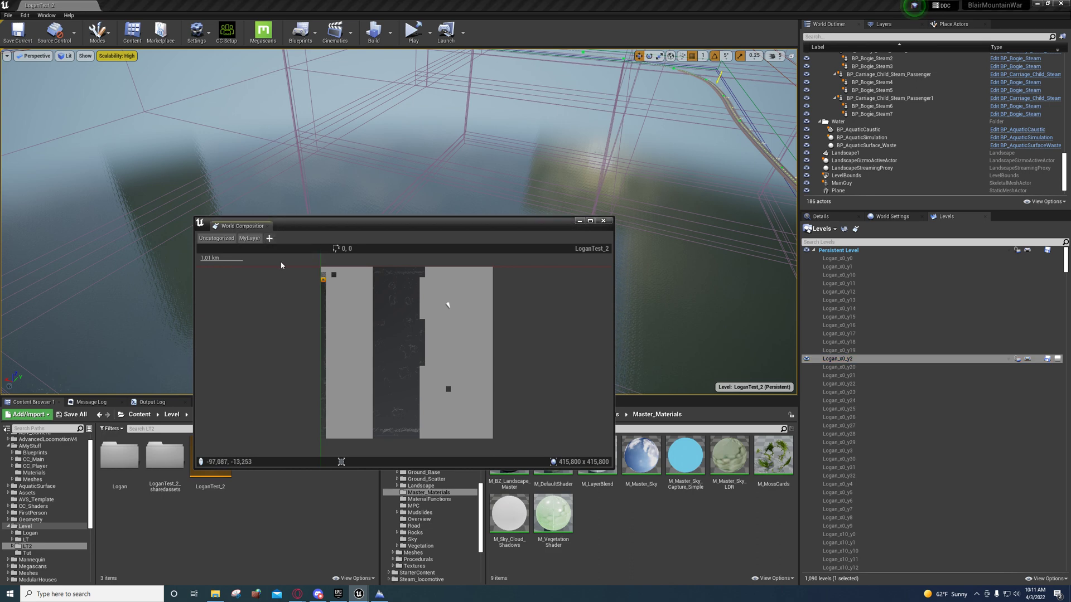
Assign the Logan_x0_y2 tile to MyLayer, and check the tiles of the Uncategorized layer and of MyLayer
{"action": "right_click", "coordinate": [324, 280]}
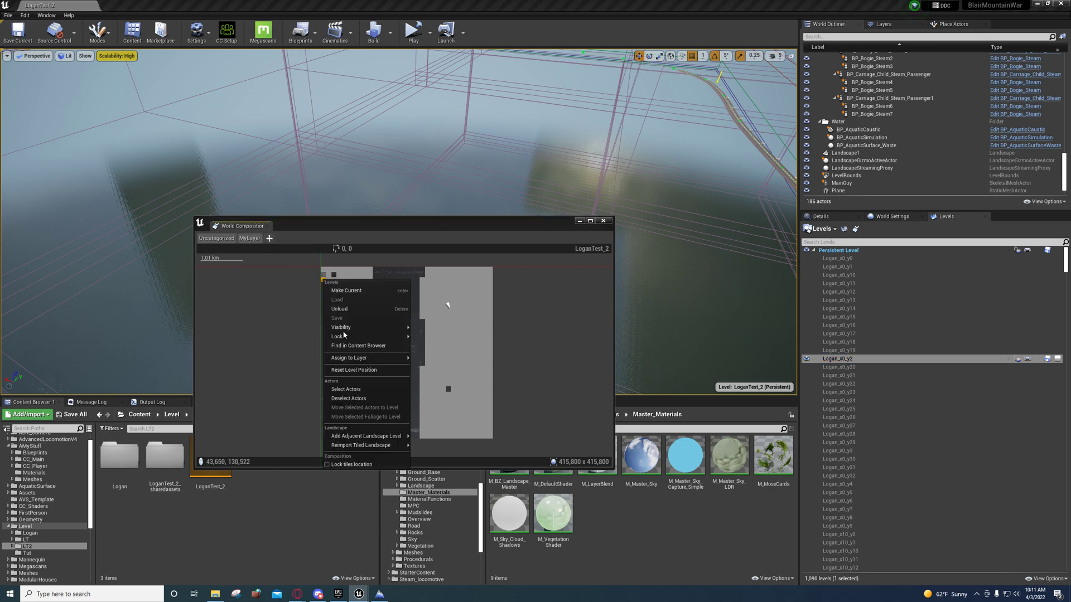
{"action": "mouse_move", "coordinate": [354, 358]}
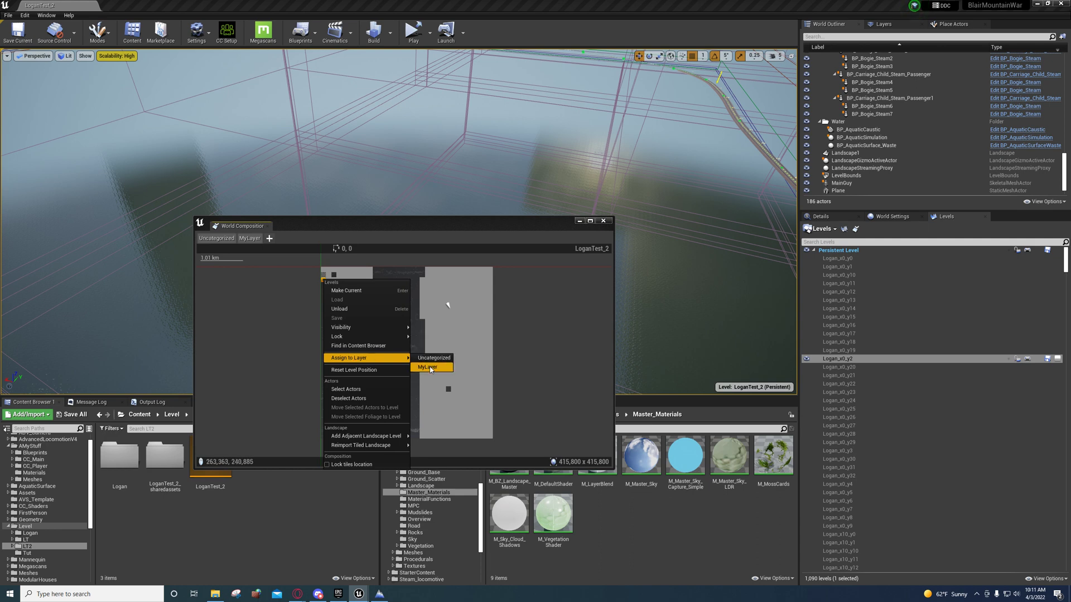
{"action": "left_click", "coordinate": [430, 368]}
{"action": "left_click", "coordinate": [214, 239]}
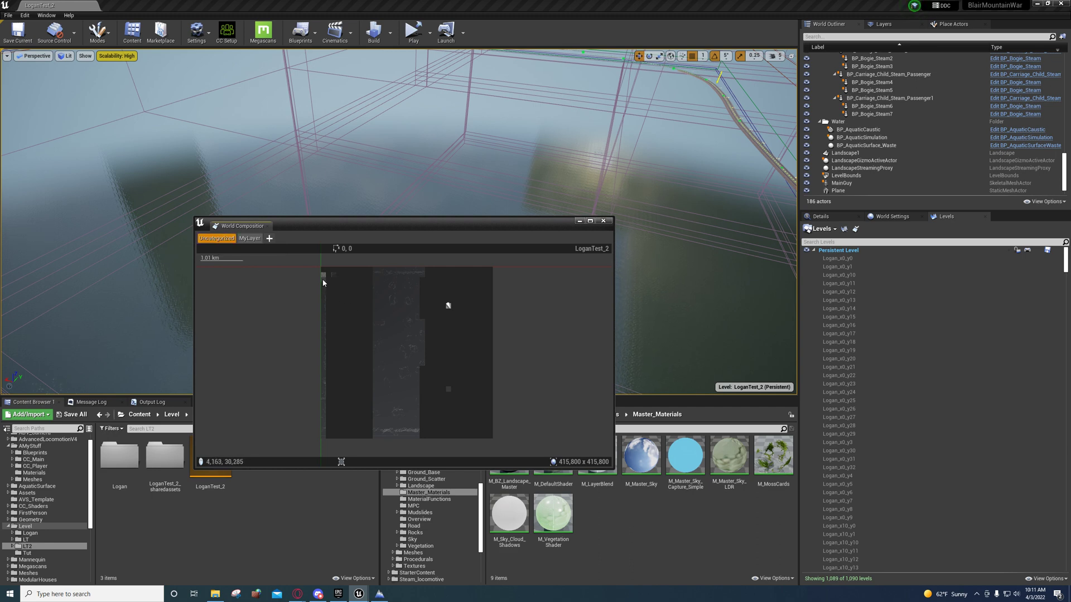
{"action": "left_click", "coordinate": [250, 239]}
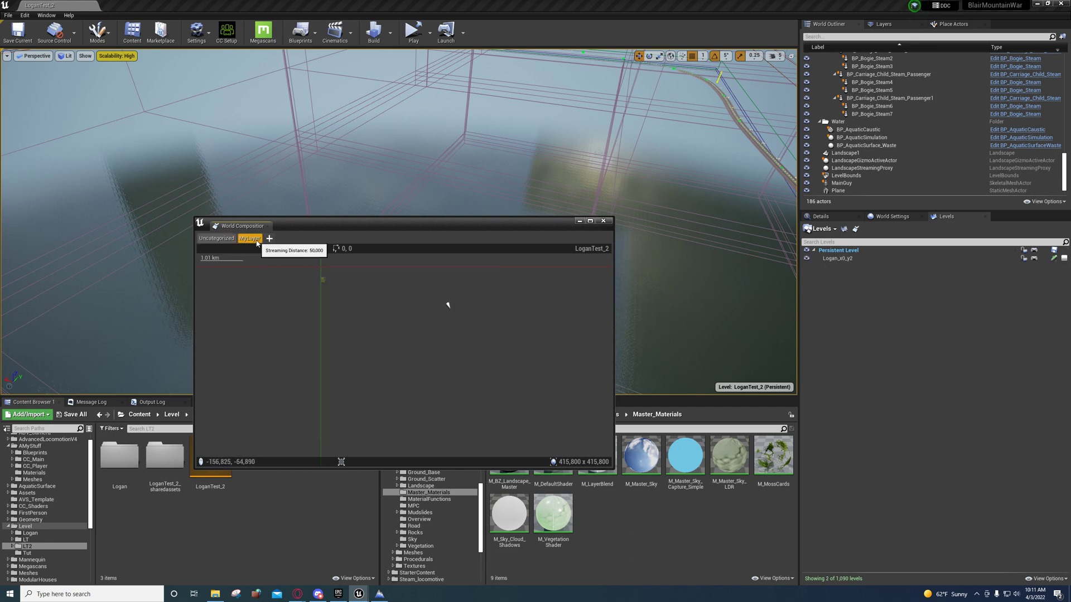
{"action": "mouse_move", "coordinate": [325, 284]}
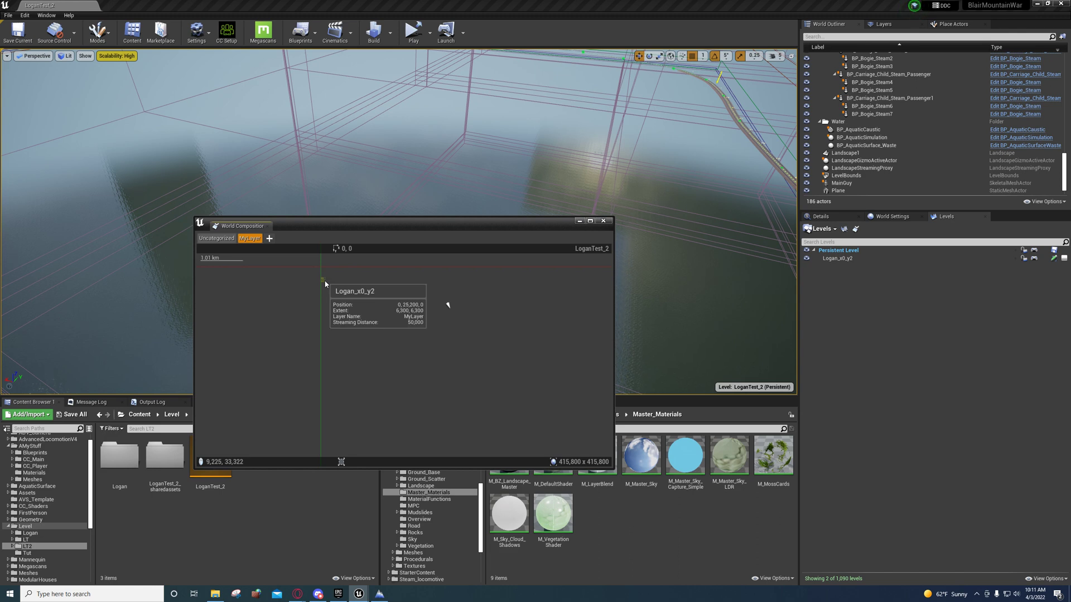
Assign the Logan_x0_y2 tile back to the Uncategorized layer and show only that layer's tiles
{"action": "left_click", "coordinate": [325, 282]}
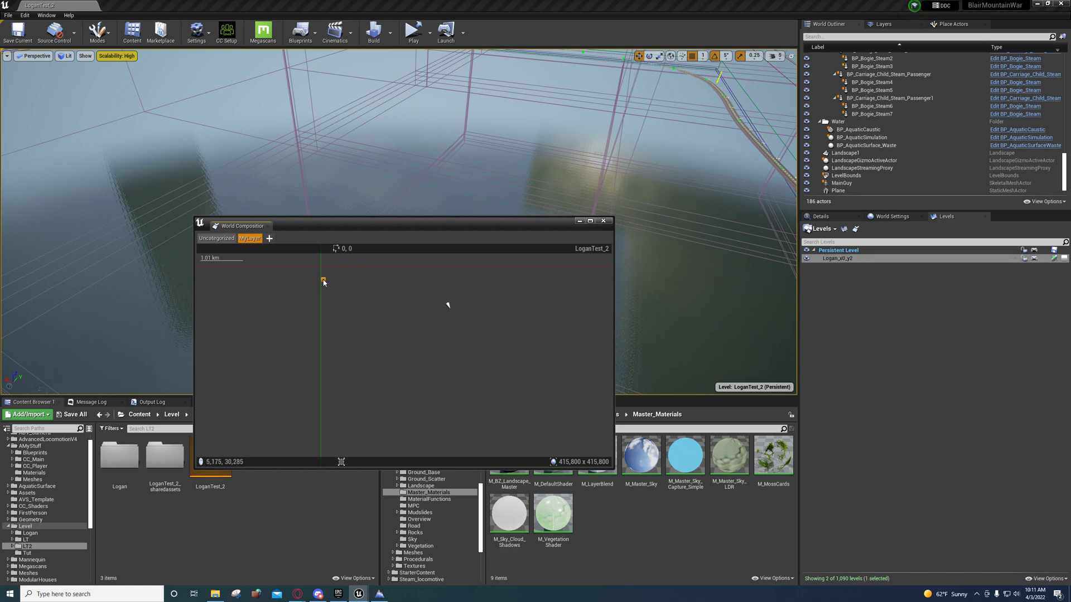
{"action": "right_click", "coordinate": [325, 282]}
{"action": "mouse_move", "coordinate": [366, 358]}
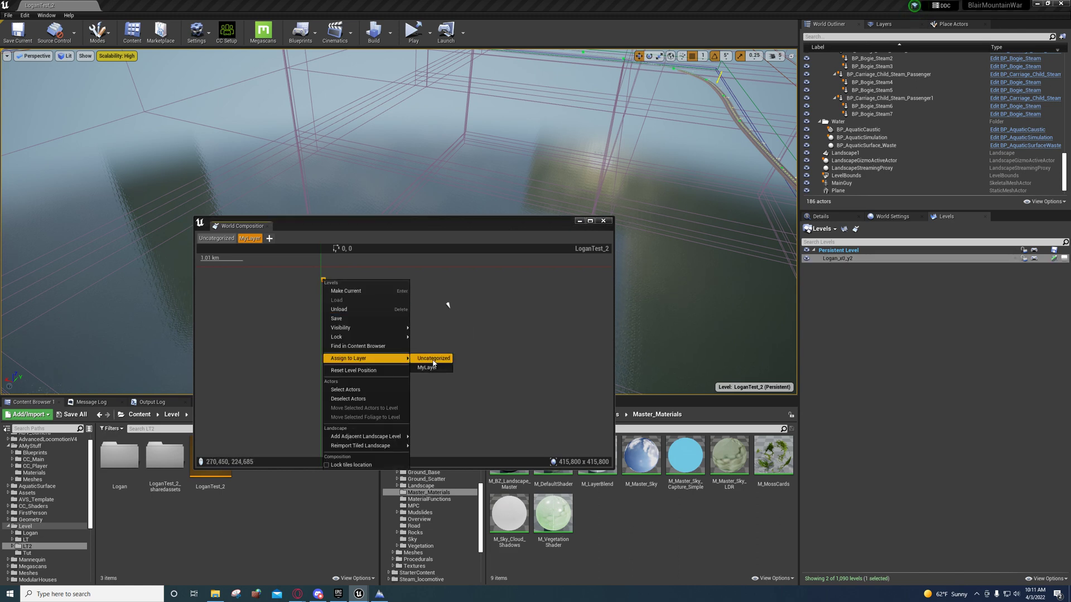
{"action": "left_click", "coordinate": [433, 361]}
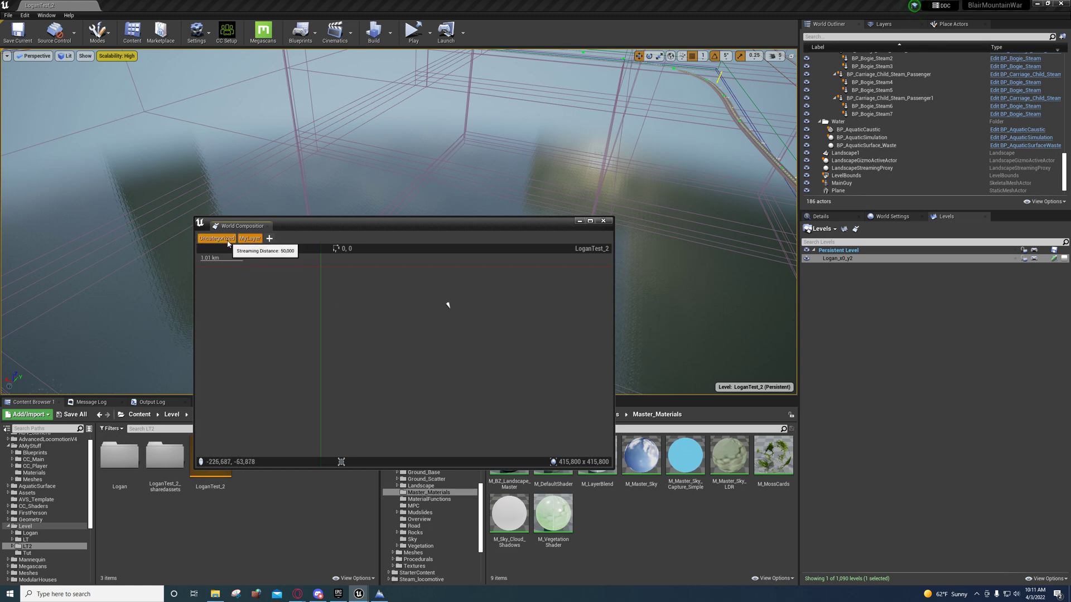
{"action": "left_click", "coordinate": [217, 238]}
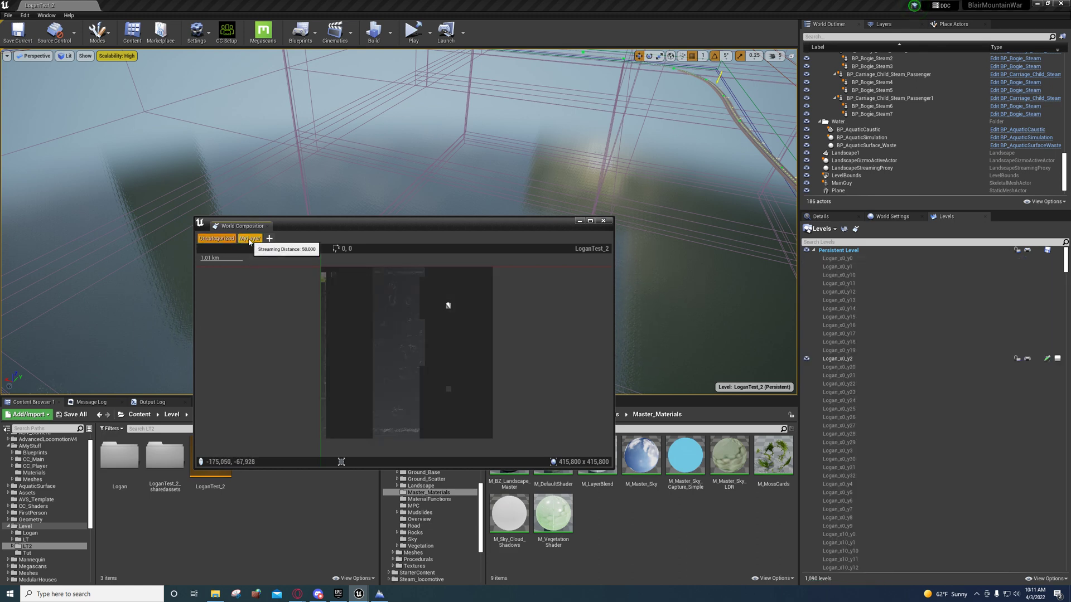
{"action": "left_click", "coordinate": [251, 239]}
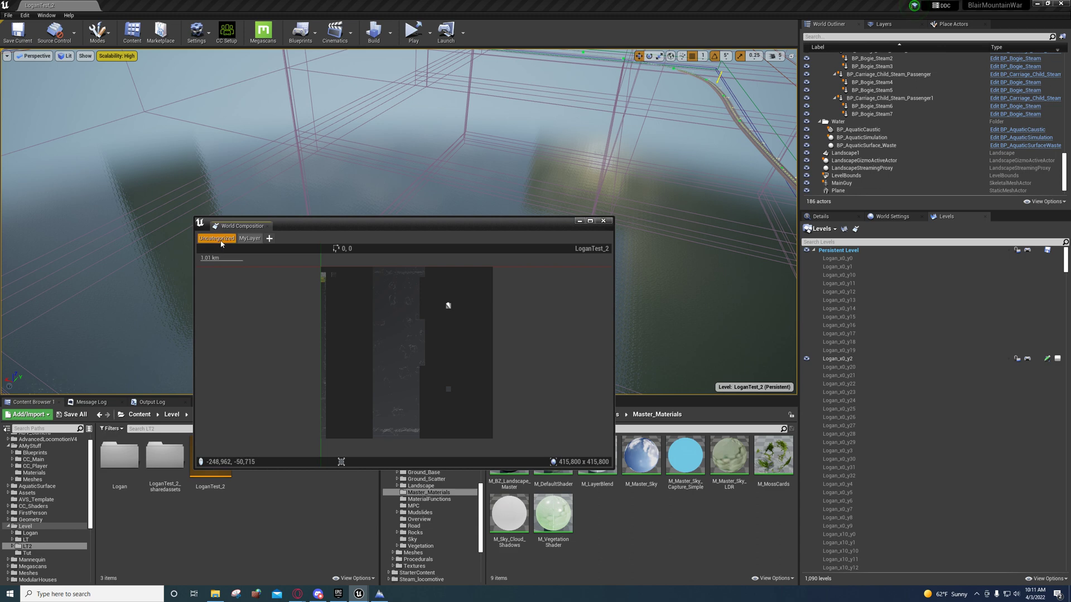
Check the tiles of MyLayer, switch back to the Uncategorized layer, and examine the full extent of its tile map
{"action": "left_click", "coordinate": [257, 243]}
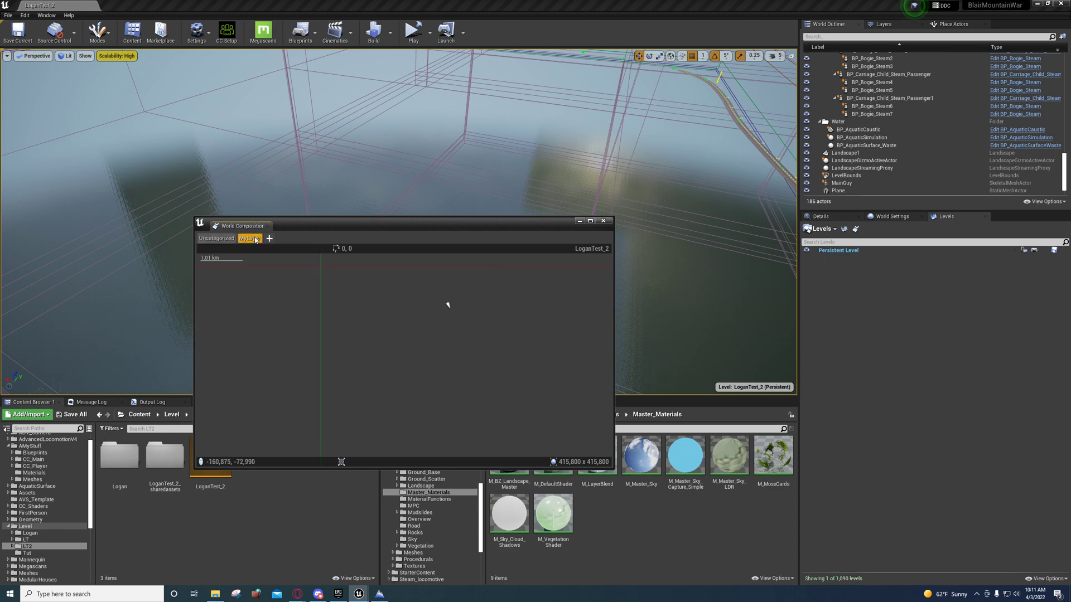
{"action": "left_click", "coordinate": [216, 238]}
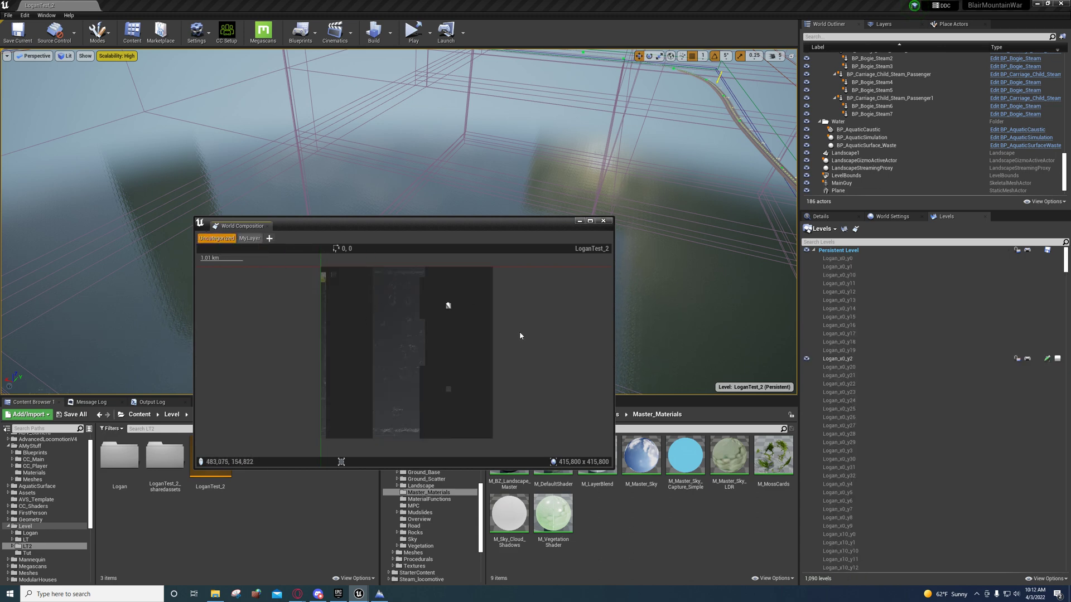
{"action": "right_click_drag", "start_coordinate": [520, 332], "coordinate": [538, 365]}
{"action": "scroll", "coordinate": [497, 353], "scroll_direction": "down", "scroll_amount": 4}
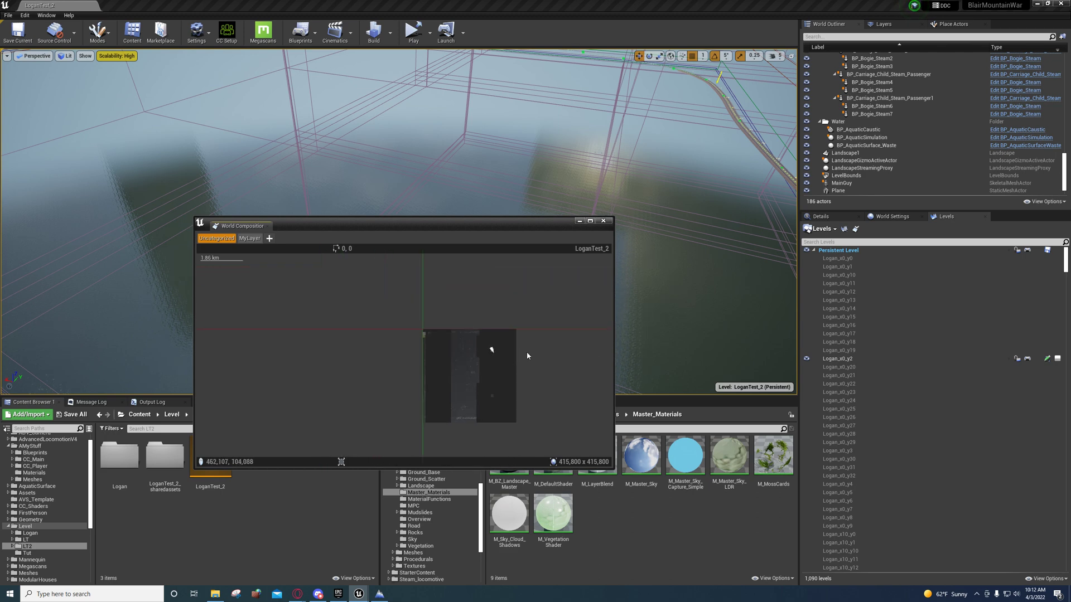
{"action": "scroll", "coordinate": [525, 354], "scroll_direction": "down", "scroll_amount": 2}
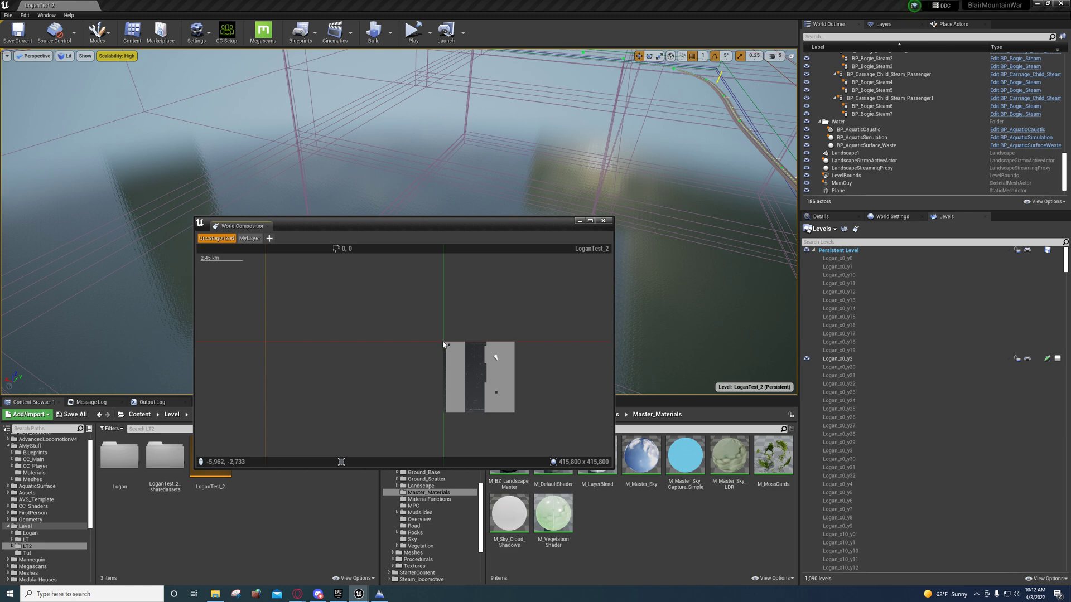
{"action": "right_click_drag", "start_coordinate": [560, 394], "coordinate": [490, 351]}
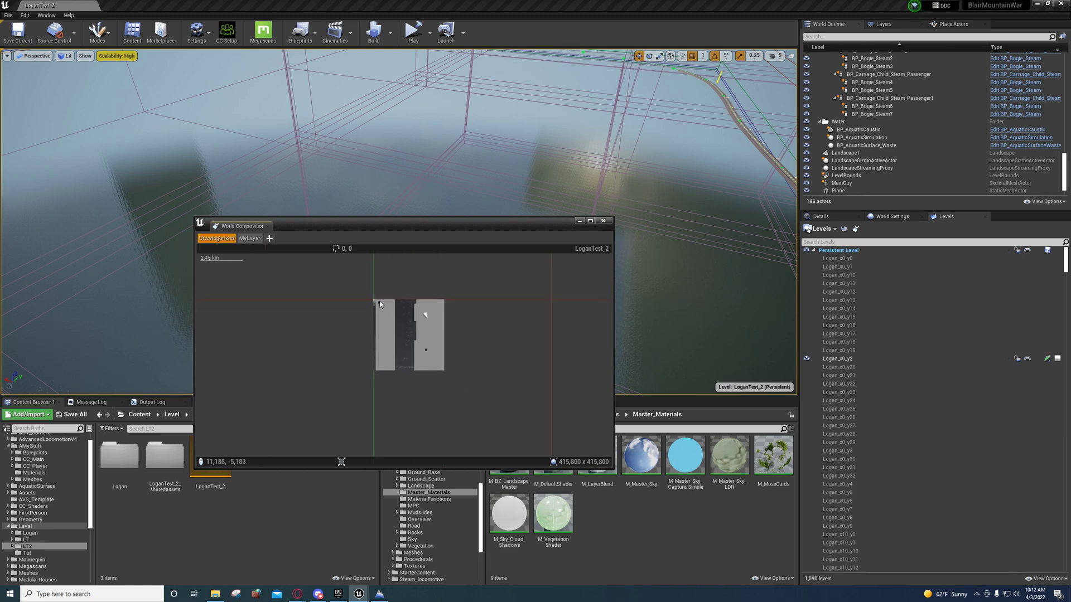
{"action": "mouse_move", "coordinate": [443, 372]}
Switch to the running BlairMountainWar game, get the character into the black car, and show the game full screen
{"action": "mouse_move", "coordinate": [359, 594]}
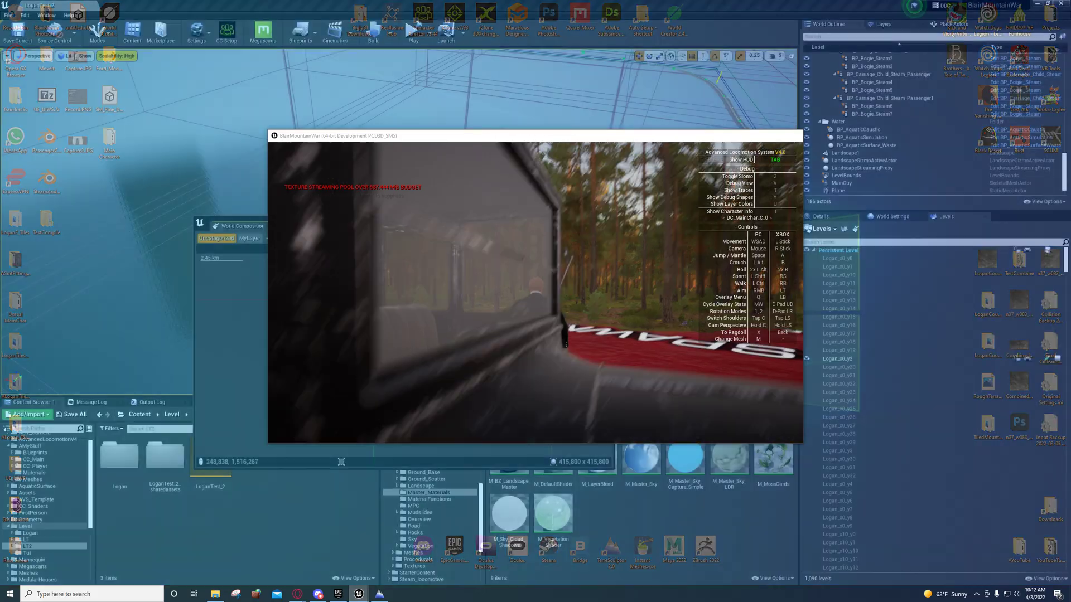
{"action": "left_click", "coordinate": [385, 558]}
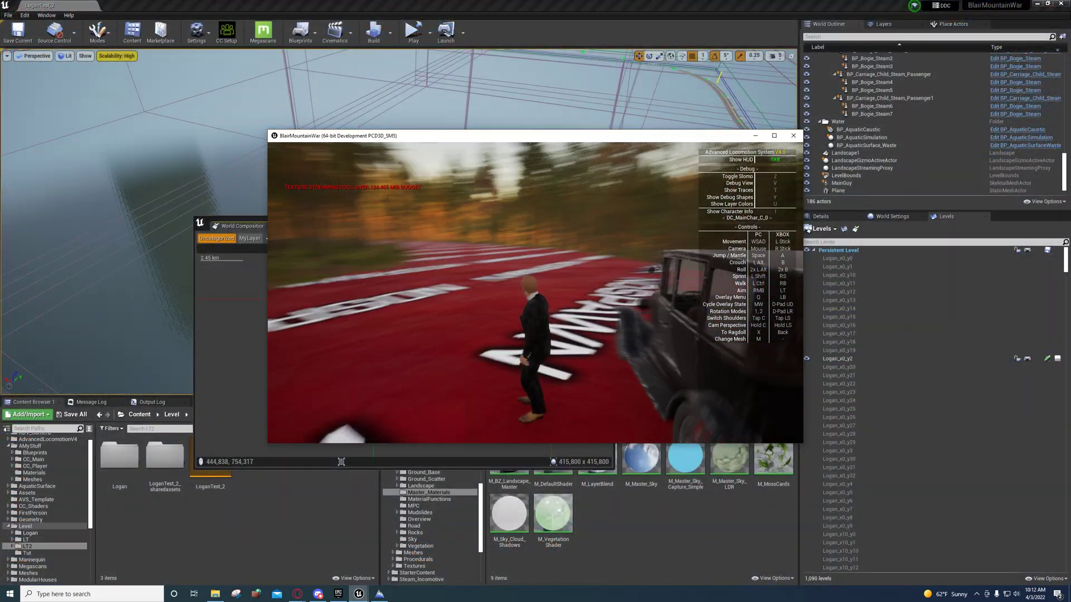
{"action": "key", "text": "w"}
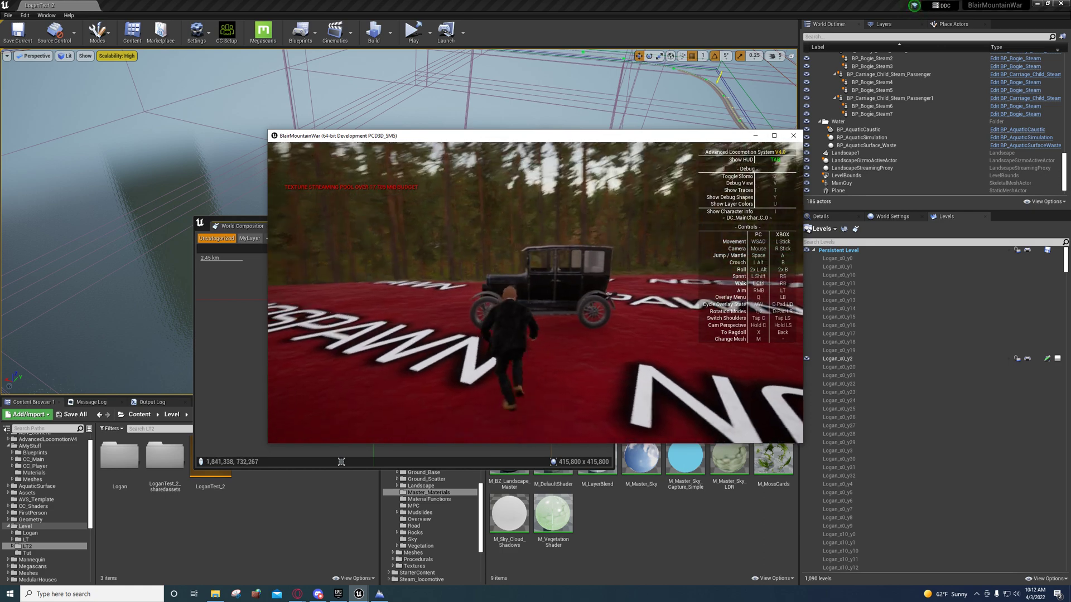
{"action": "key", "text": "e"}
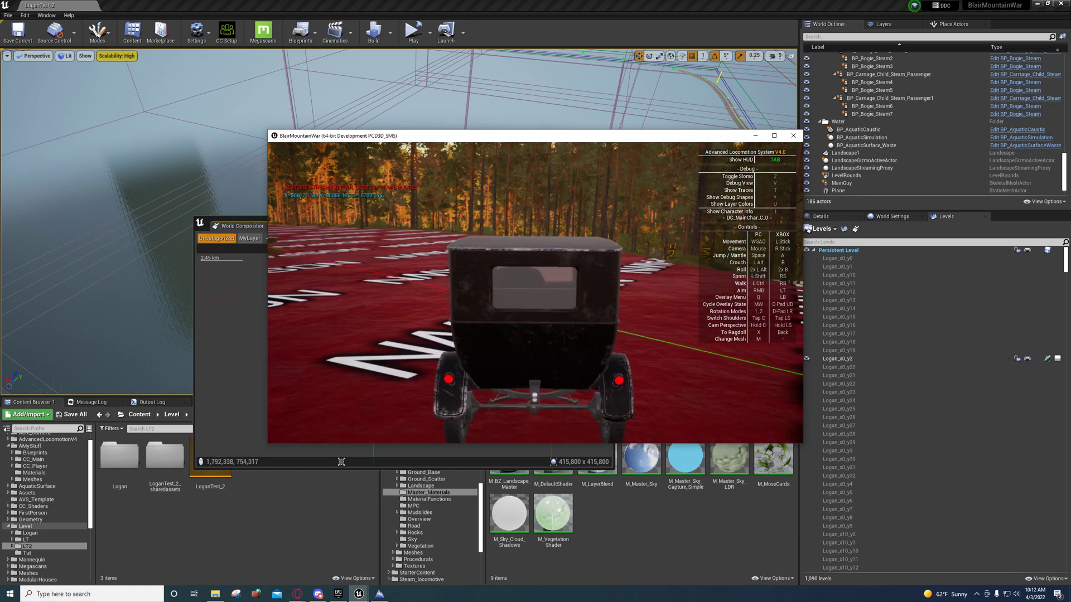
{"action": "key", "text": "alt+Return"}
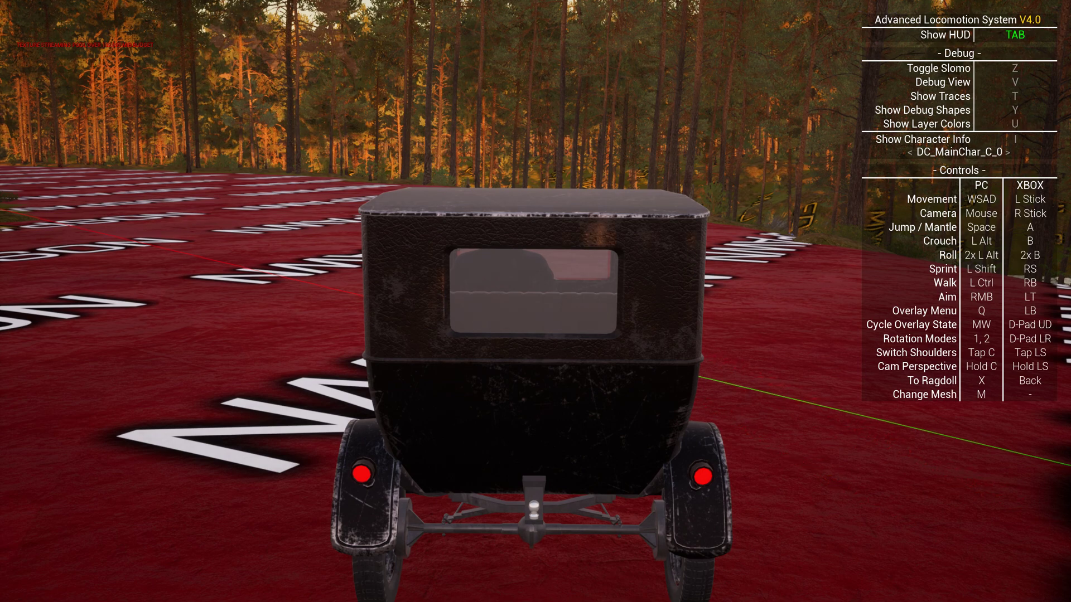
Start driving the car forward along the red road and hide the controls HUD
{"action": "key", "text": "w"}
{"action": "key", "text": "a"}
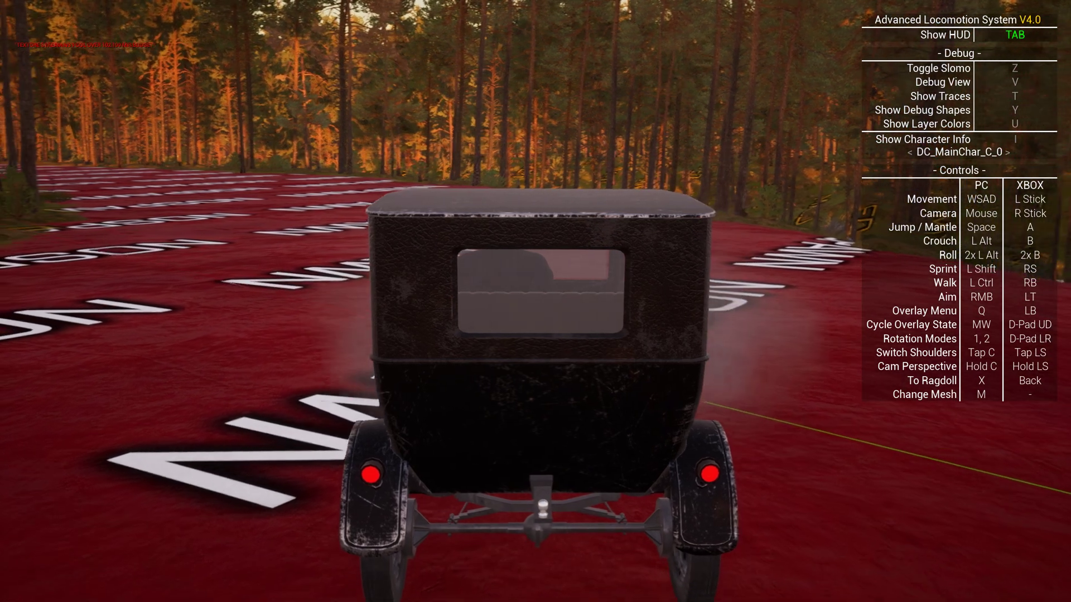
{"action": "key", "text": "a"}
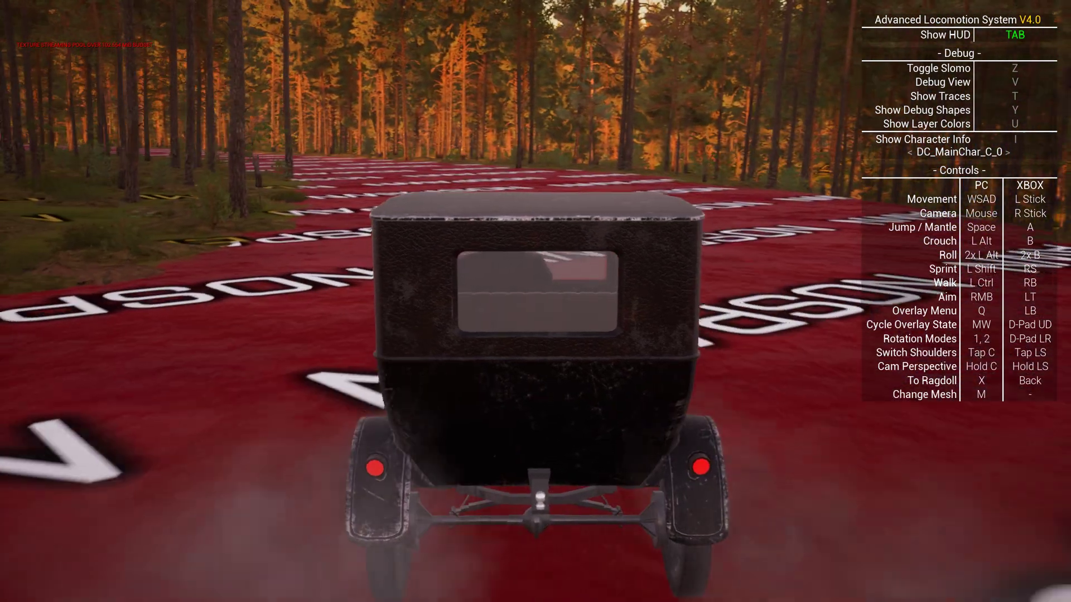
{"action": "key", "text": "w"}
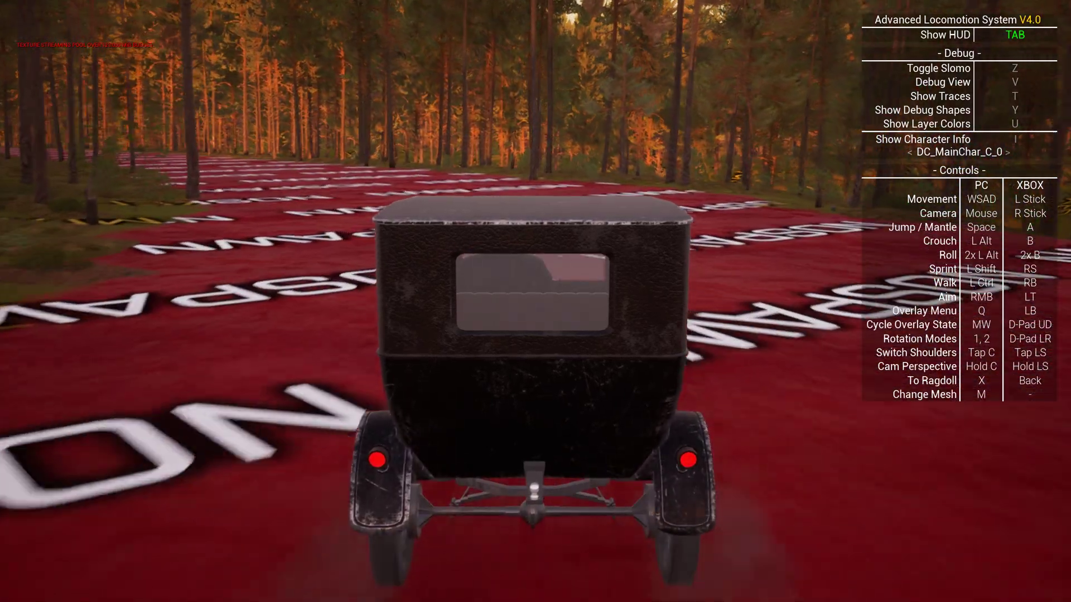
{"action": "key", "text": "w"}
{"action": "key", "text": "Tab"}
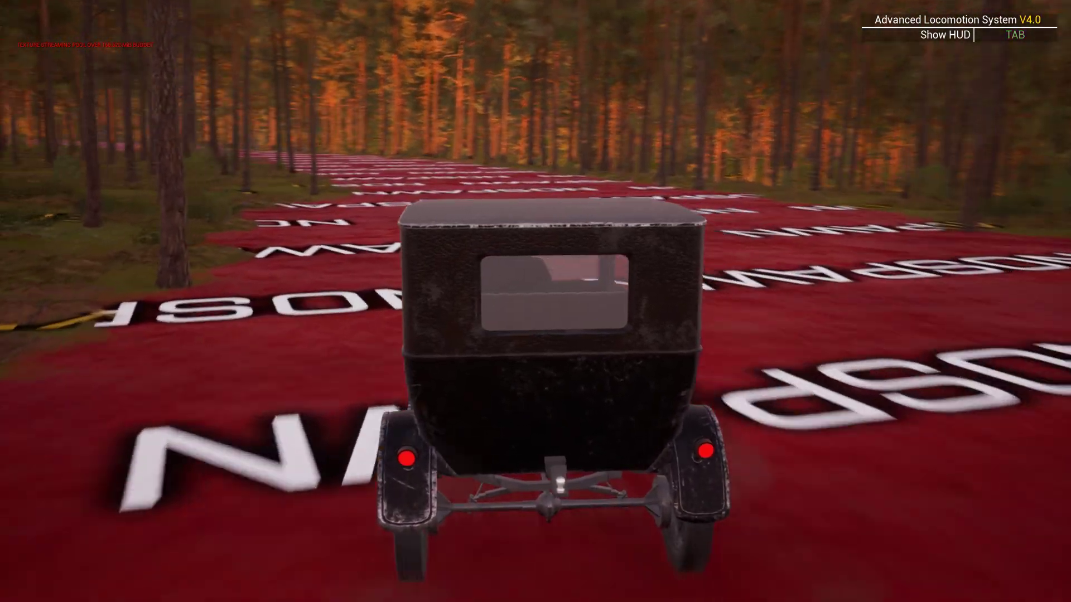
Drive the car a long way along the red forest road to examine how the landscape tiles stream in during play
{"action": "key", "text": "w"}
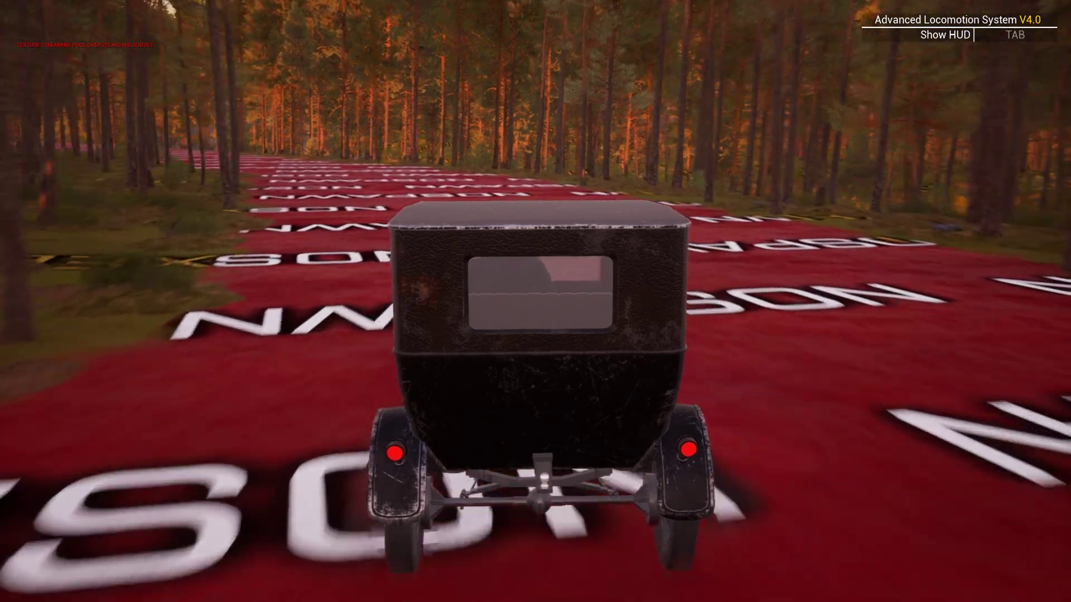
{"action": "key", "text": "w"}
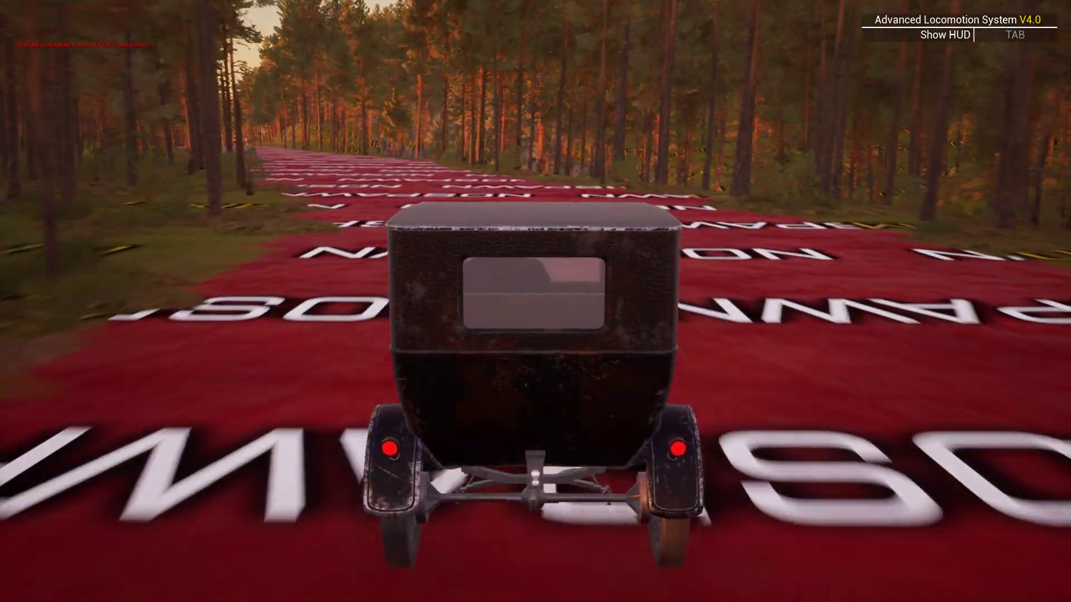
{"action": "key", "text": "w"}
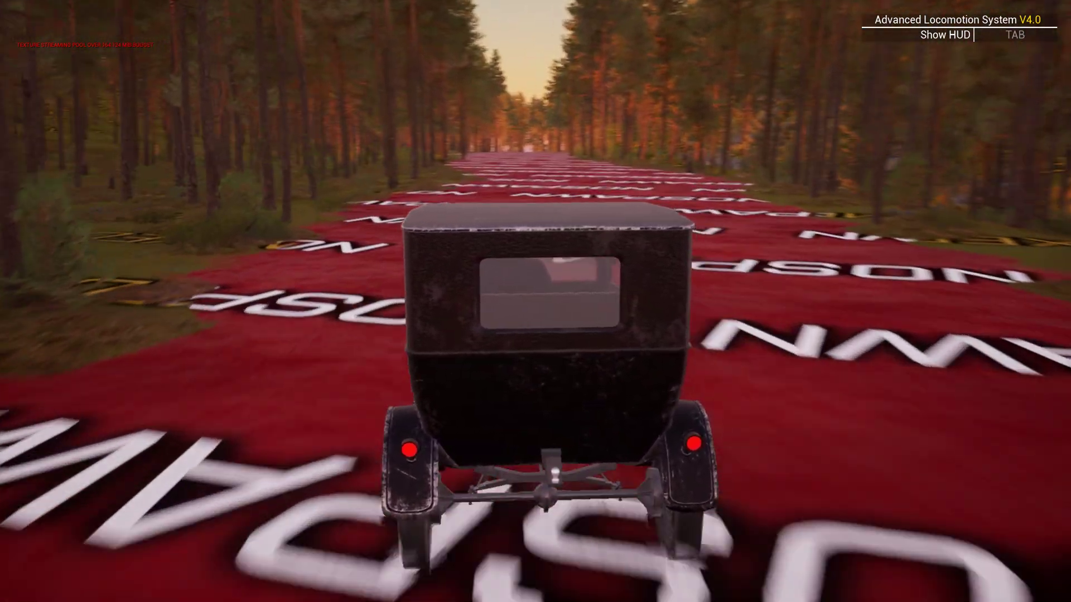
{"action": "key", "text": "w"}
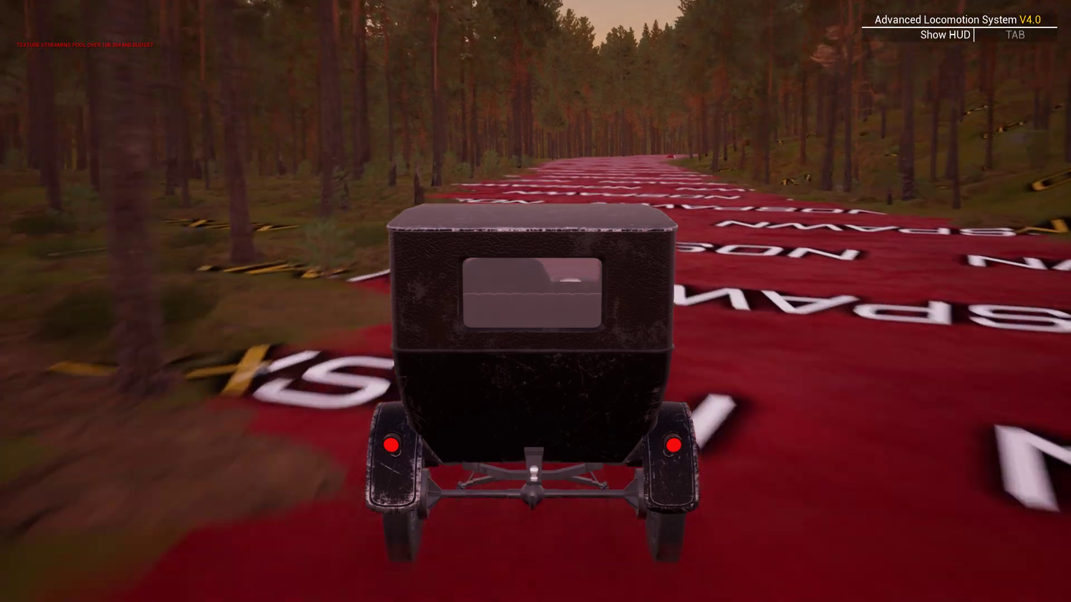
{"action": "key", "text": "d"}
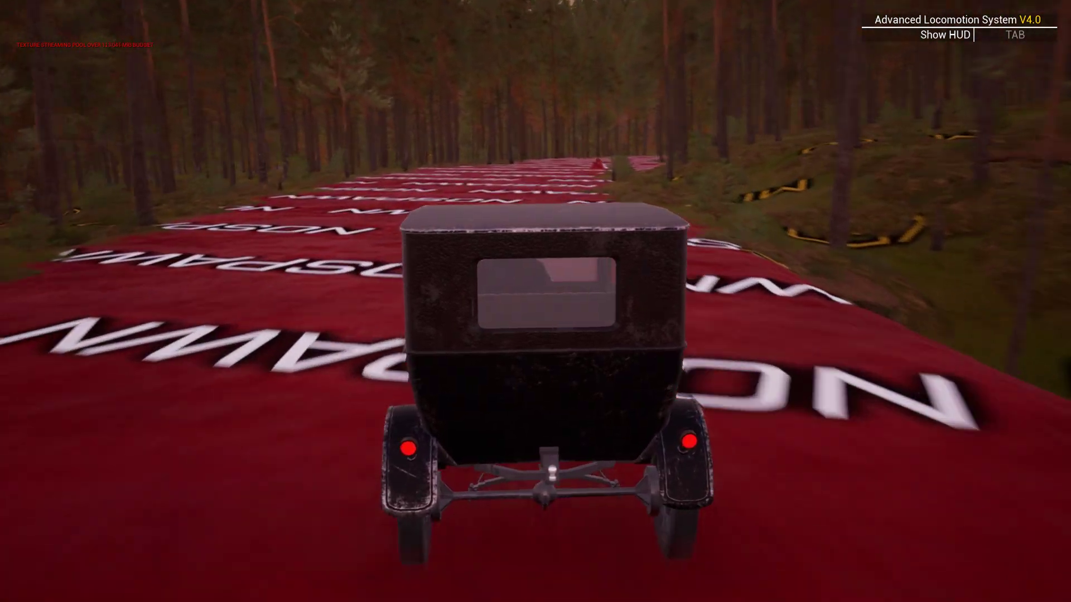
{"action": "key", "text": "a"}
{"action": "key", "text": "w"}
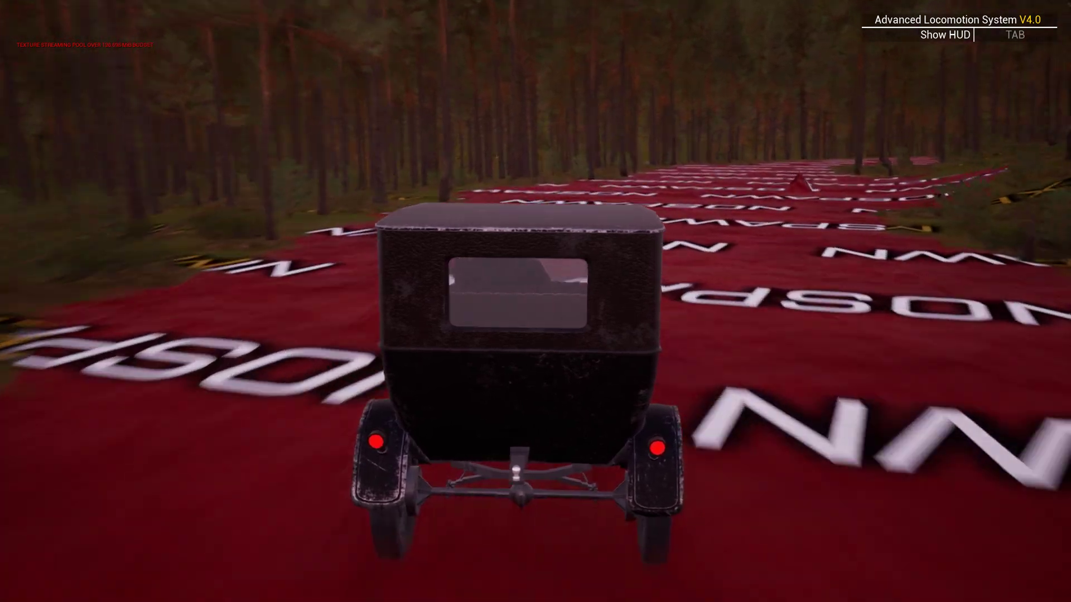
{"action": "key", "text": "w"}
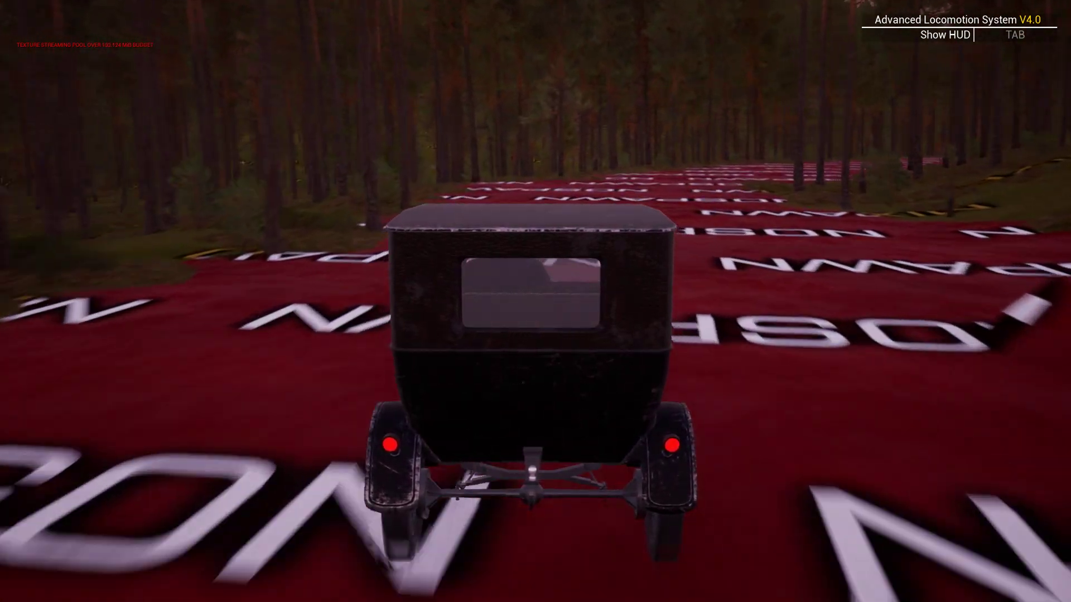
{"action": "key", "text": "w"}
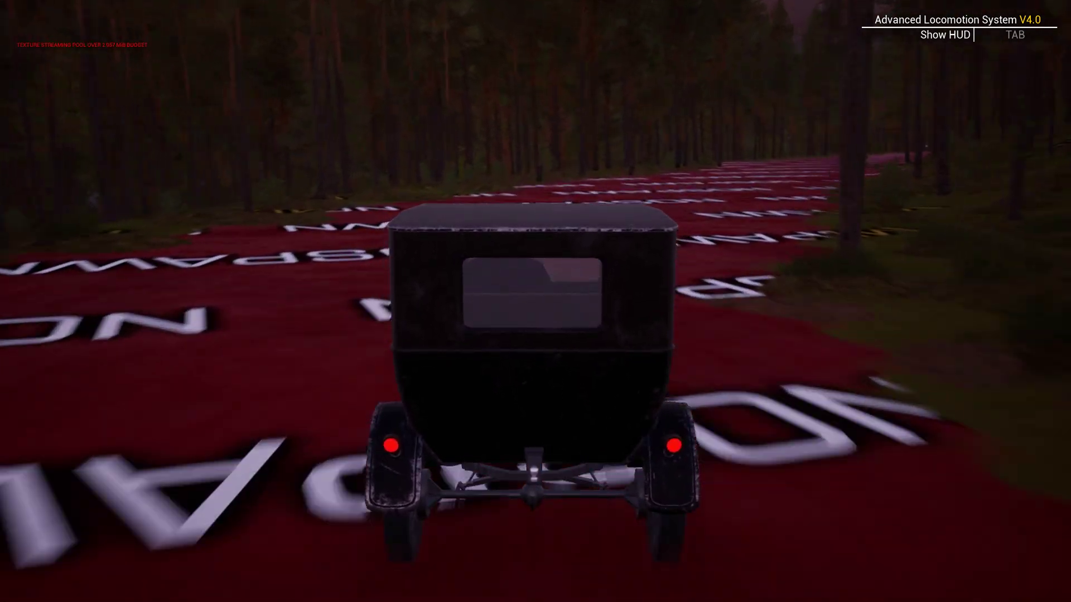
{"action": "key", "text": "w"}
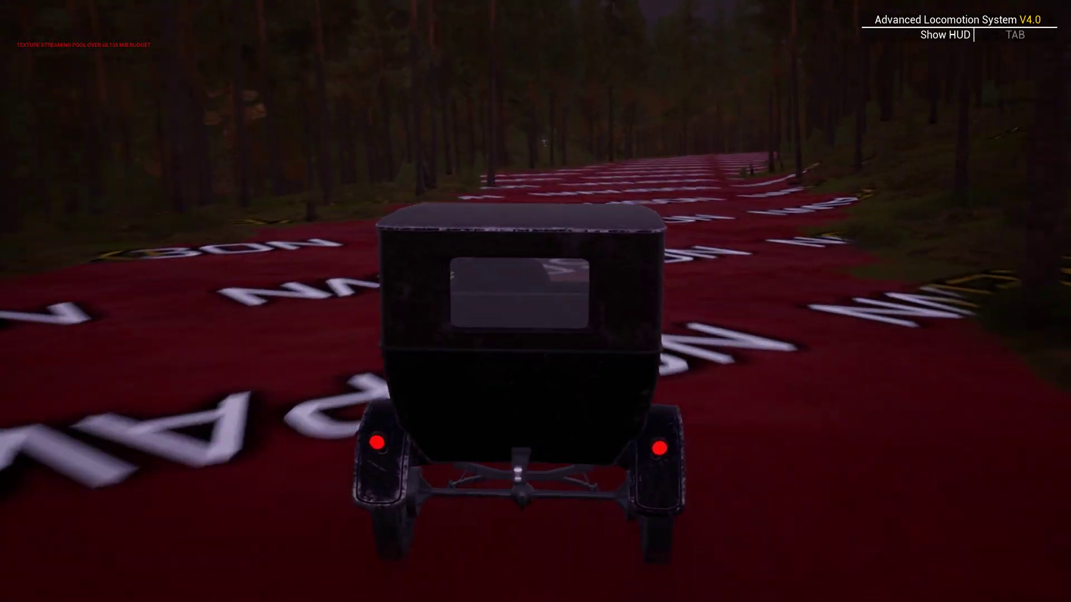
{"action": "key", "text": "w"}
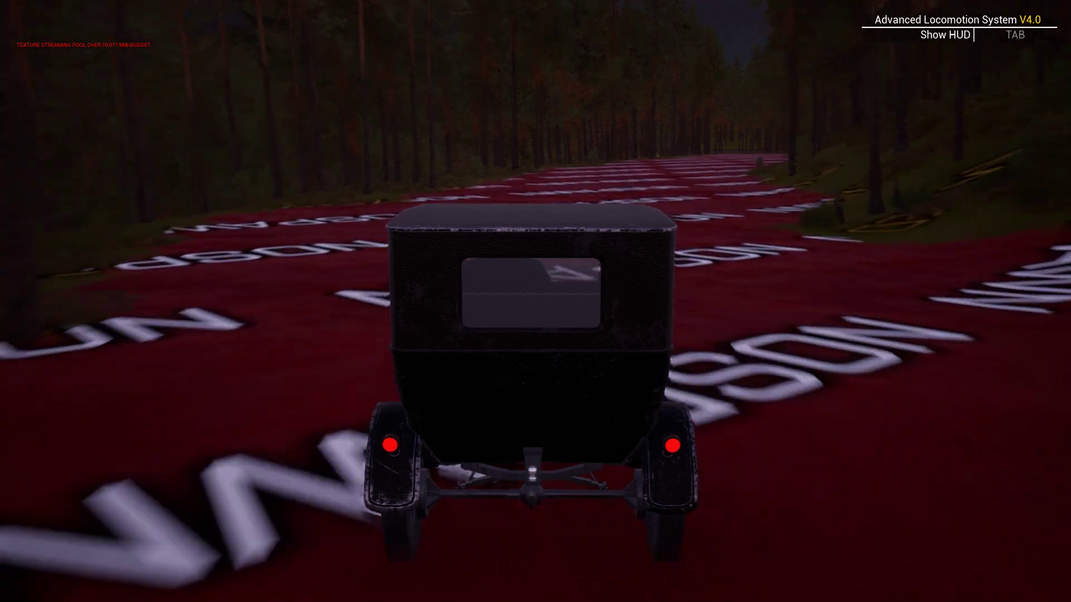
{"action": "key", "text": "w"}
{"action": "key", "text": "w"}
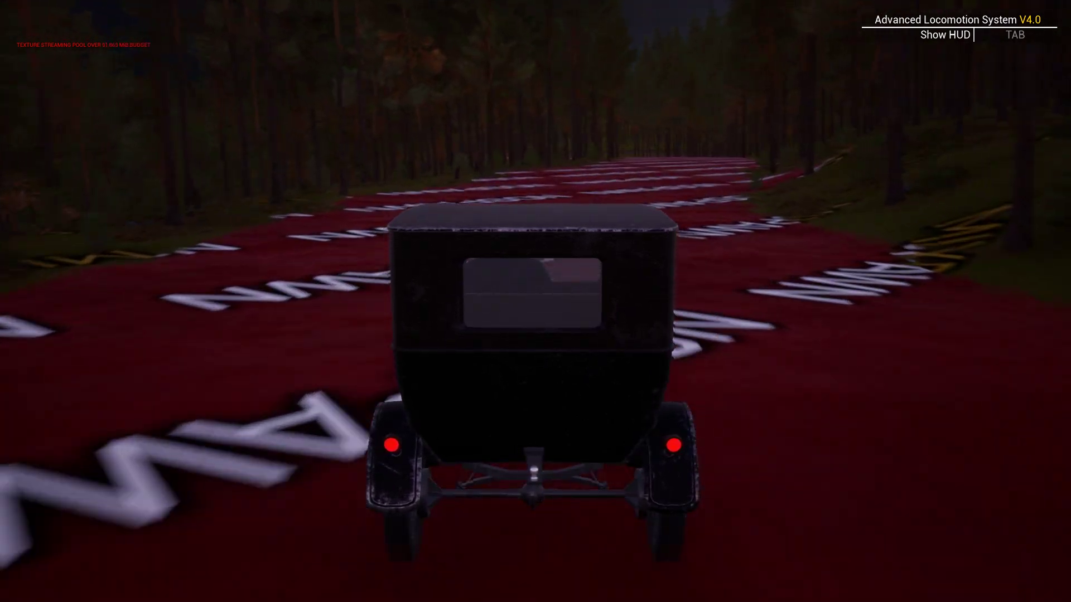
{"action": "key", "text": "w"}
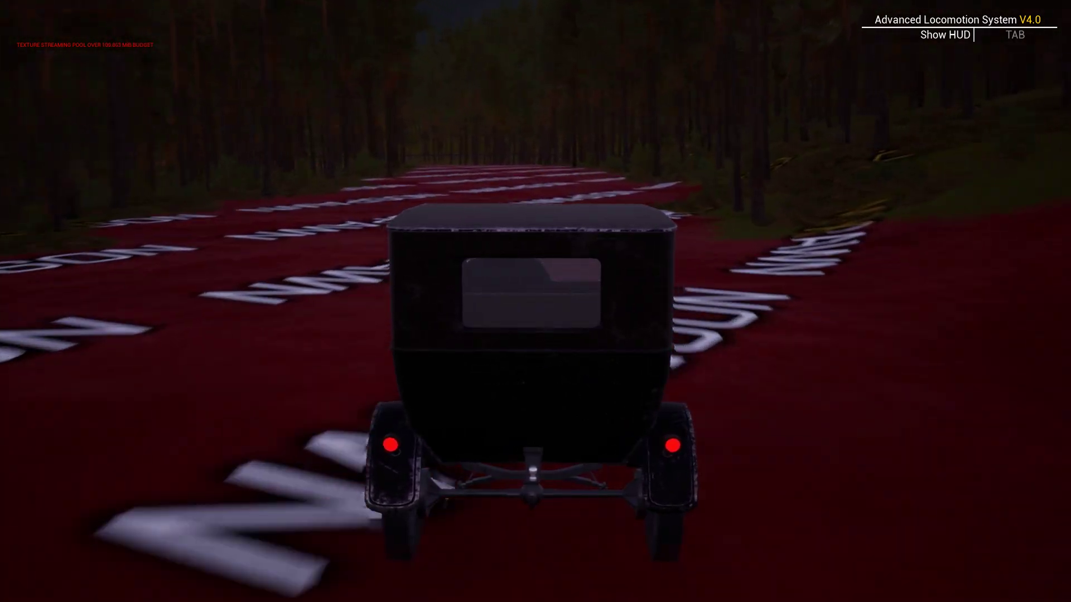
{"action": "key", "text": "w"}
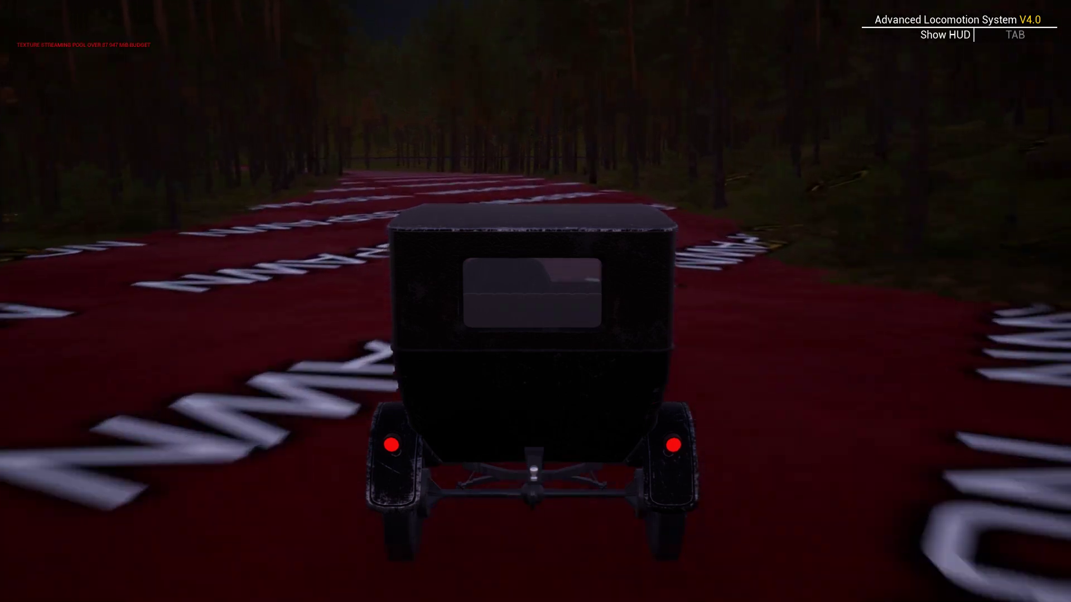
{"action": "key", "text": "w"}
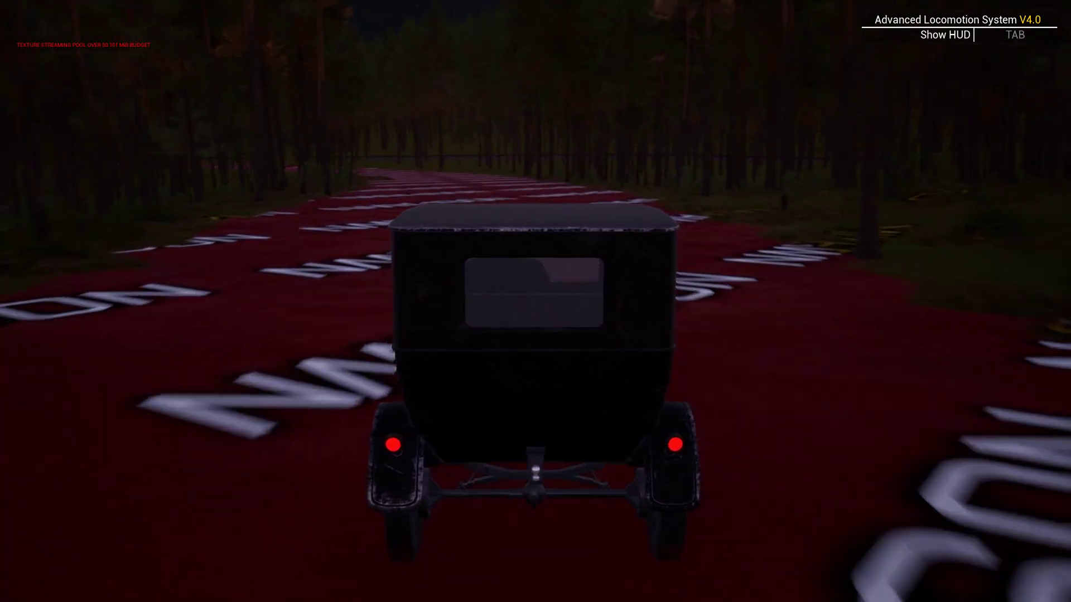
{"action": "key", "text": "w"}
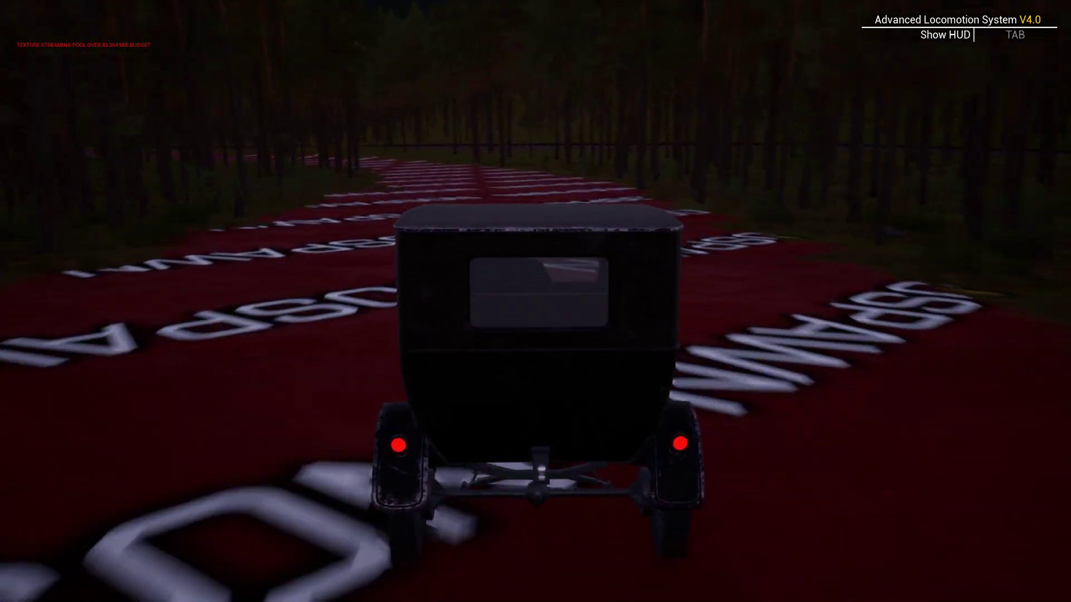
{"action": "key", "text": "w"}
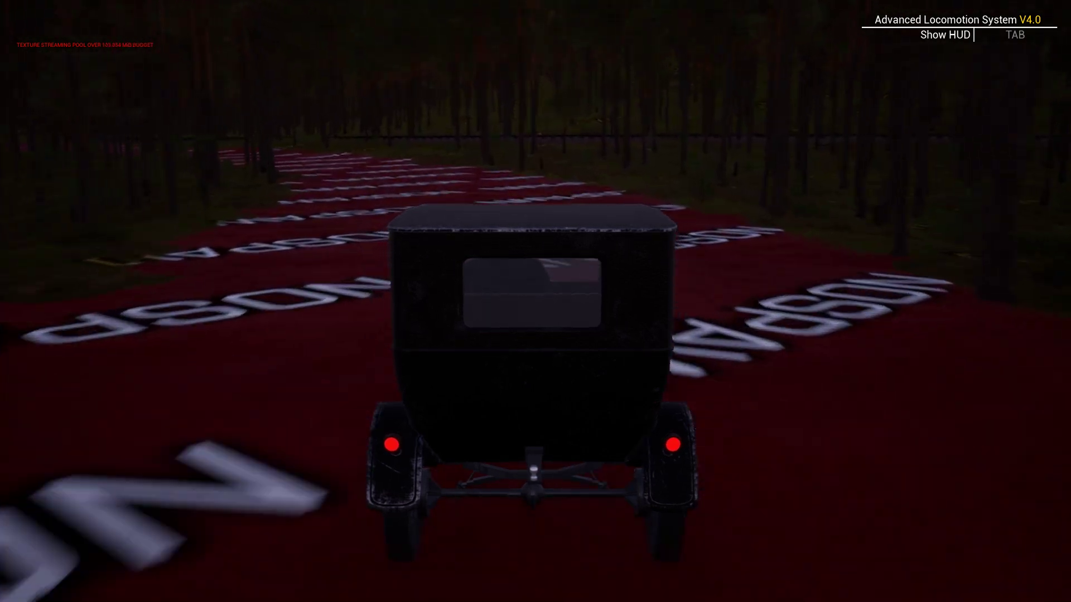
{"action": "key", "text": "w"}
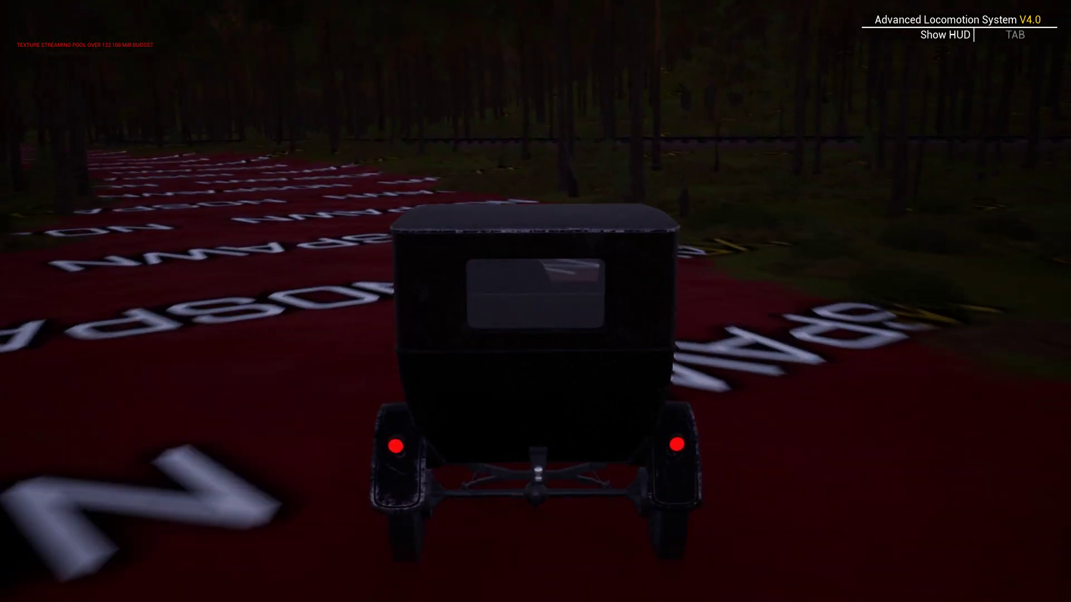
{"action": "key", "text": "w"}
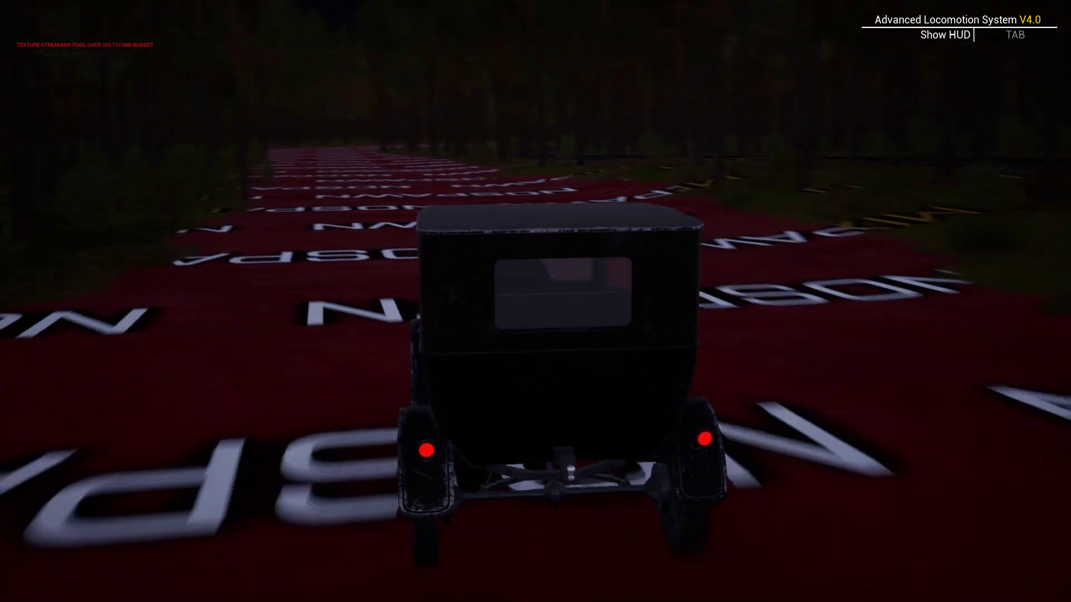
{"action": "key", "text": "w"}
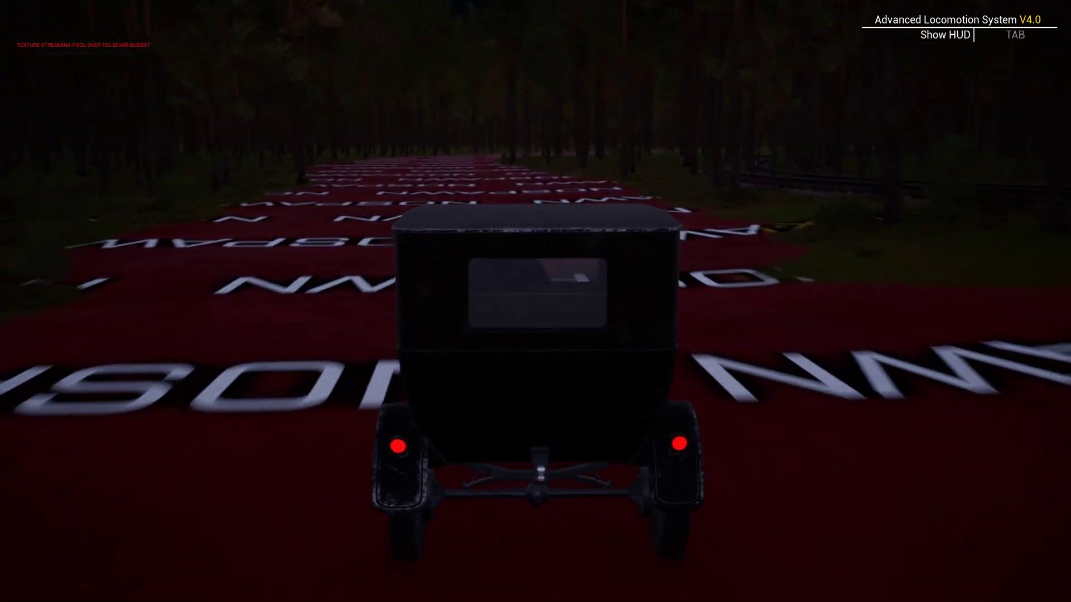
{"action": "key", "text": "w"}
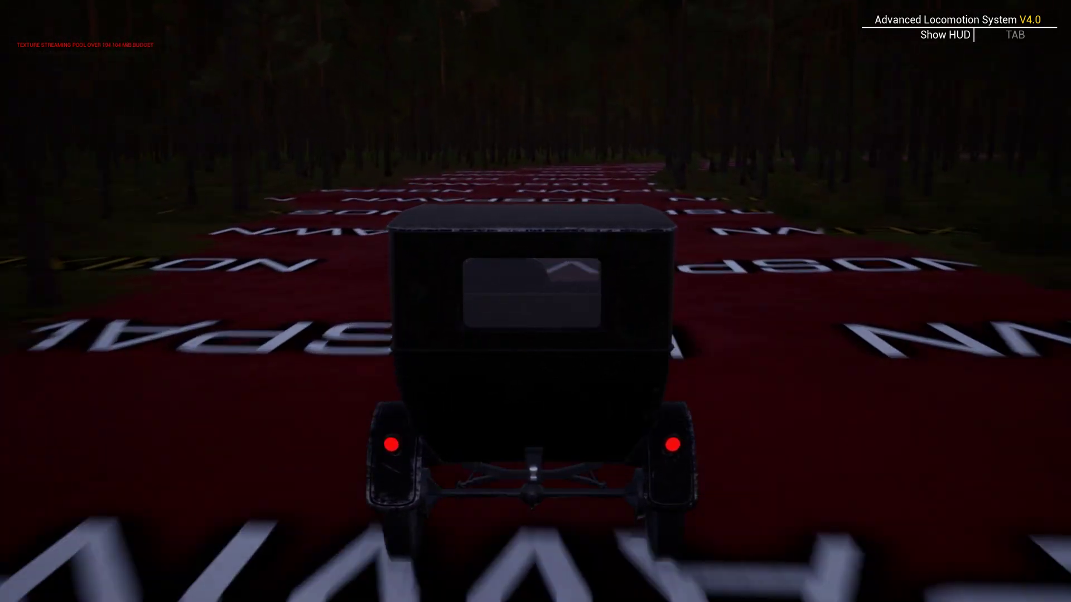
{"action": "key", "text": "w"}
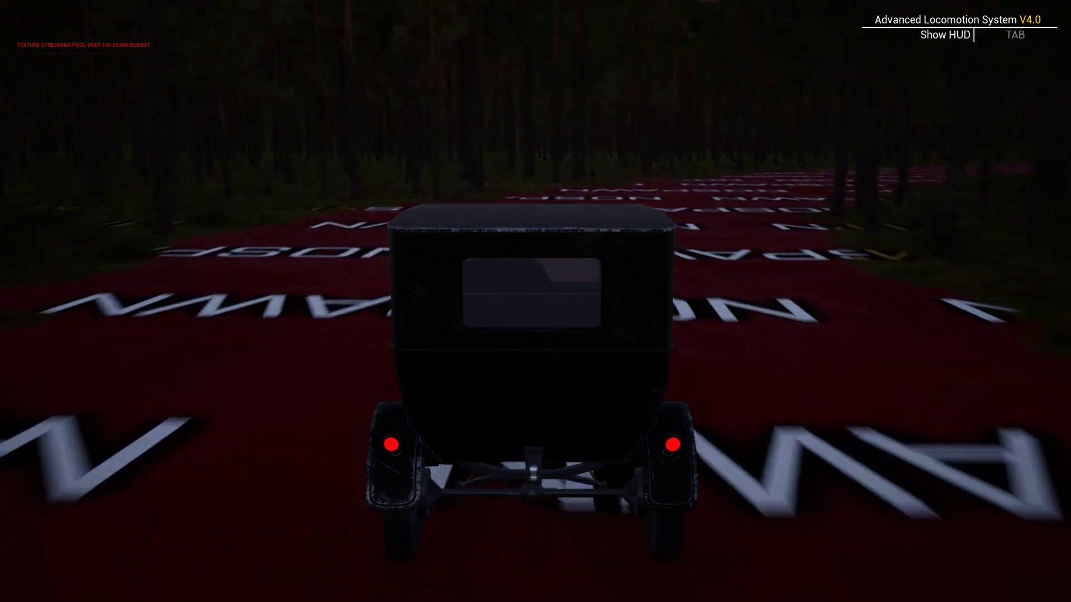
{"action": "key", "text": "w"}
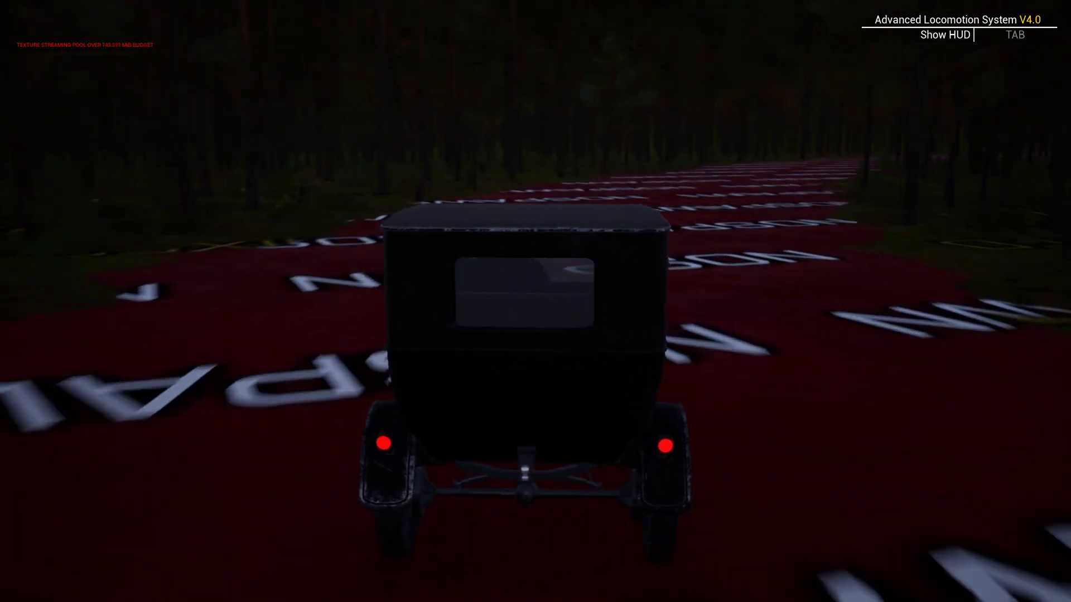
Steer the car around the dark road's bends and along its straight stretch to observe how the forest landscape streams in
{"action": "key", "text": "d"}
{"action": "key", "text": "a"}
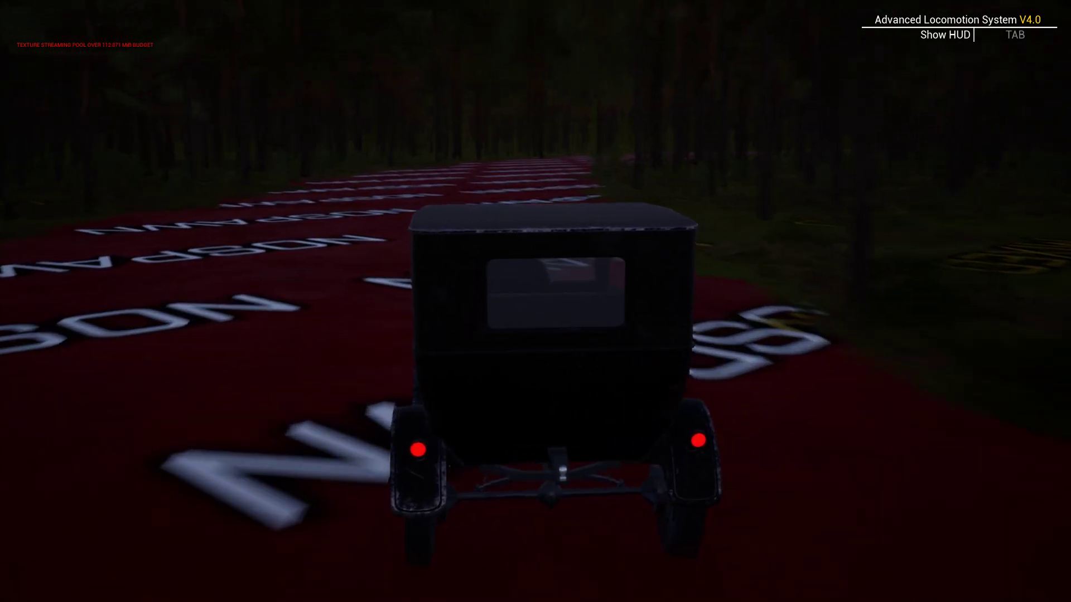
{"action": "key", "text": "d"}
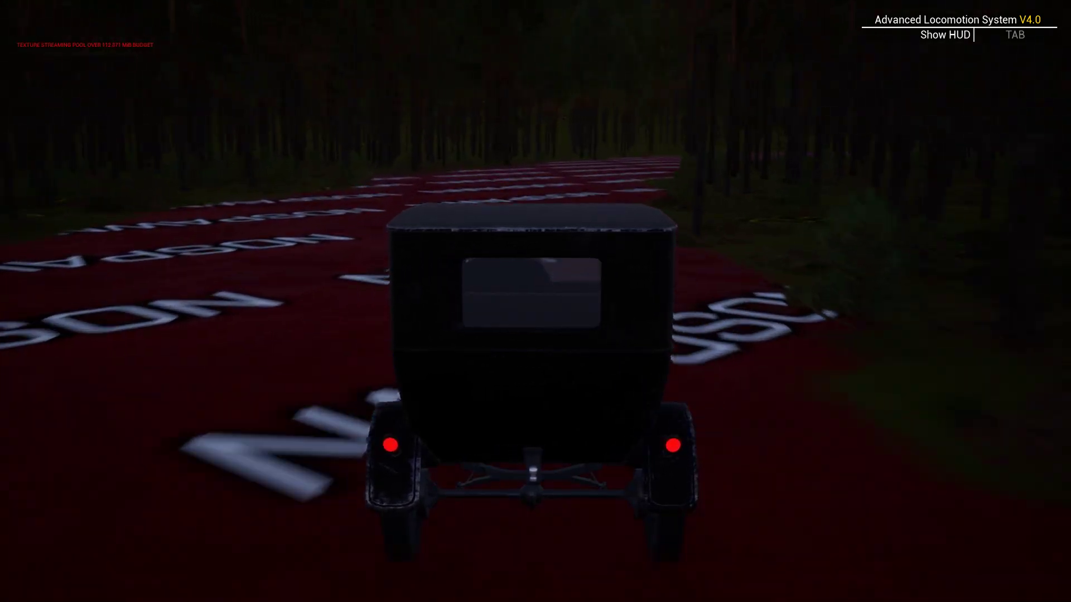
{"action": "key", "text": "w"}
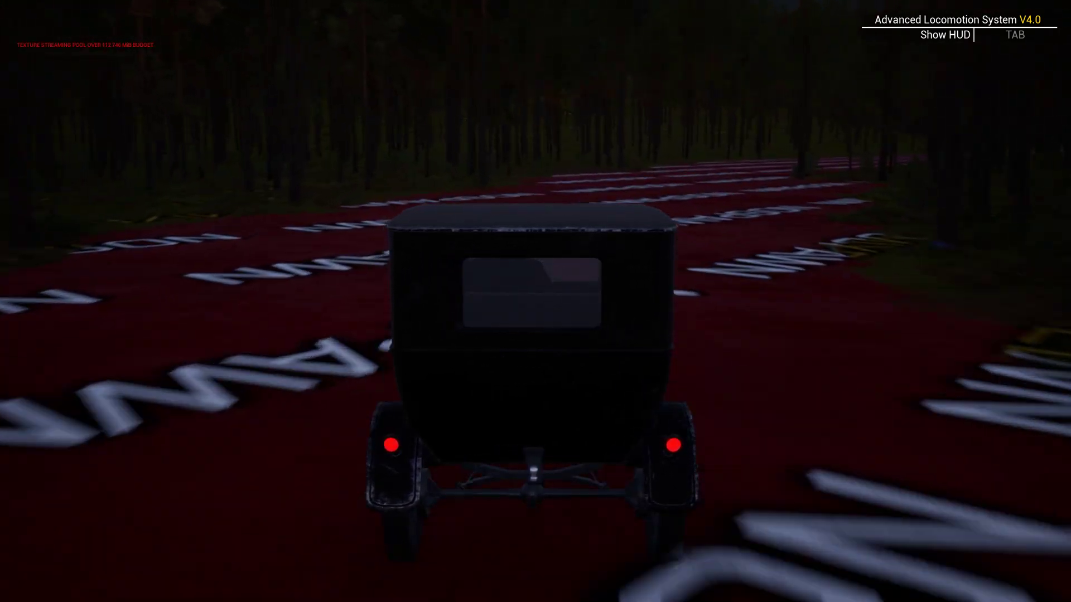
{"action": "key", "text": "w"}
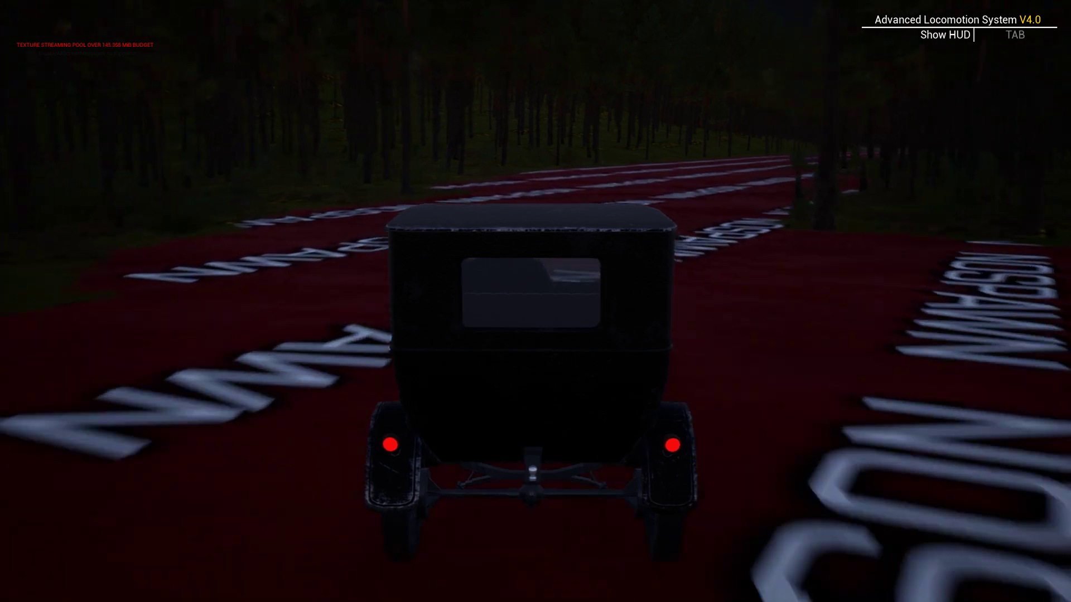
{"action": "key", "text": "w"}
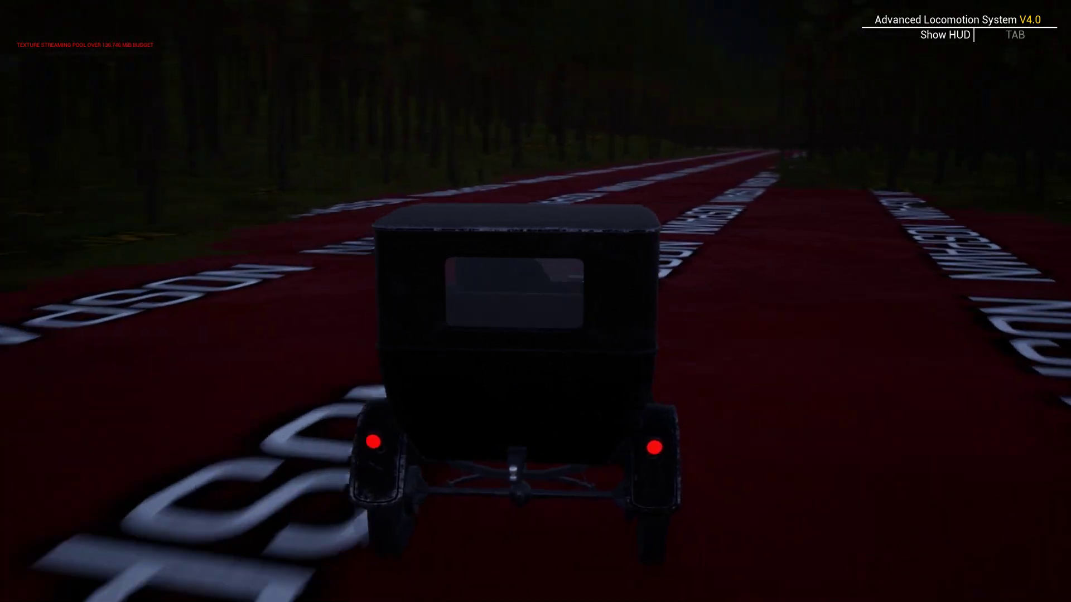
{"action": "key", "text": "w"}
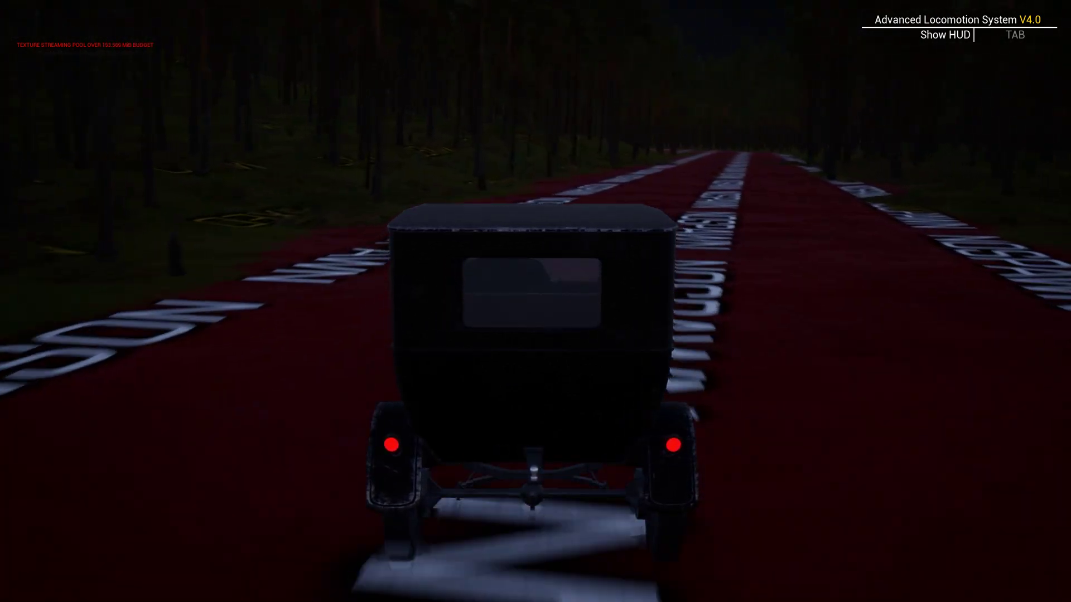
{"action": "key", "text": "w"}
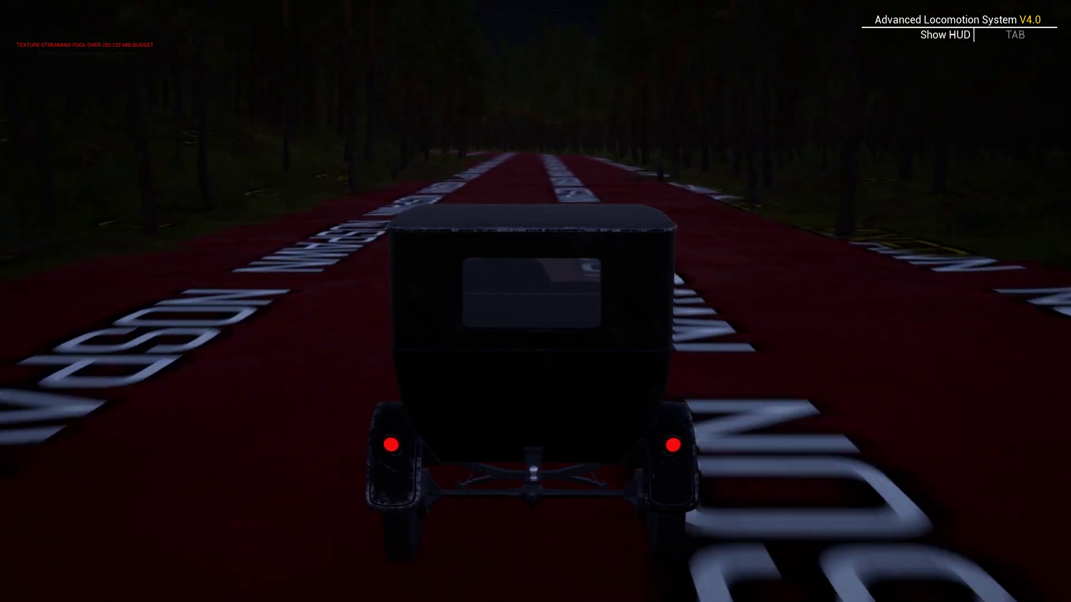
{"action": "key", "text": "w"}
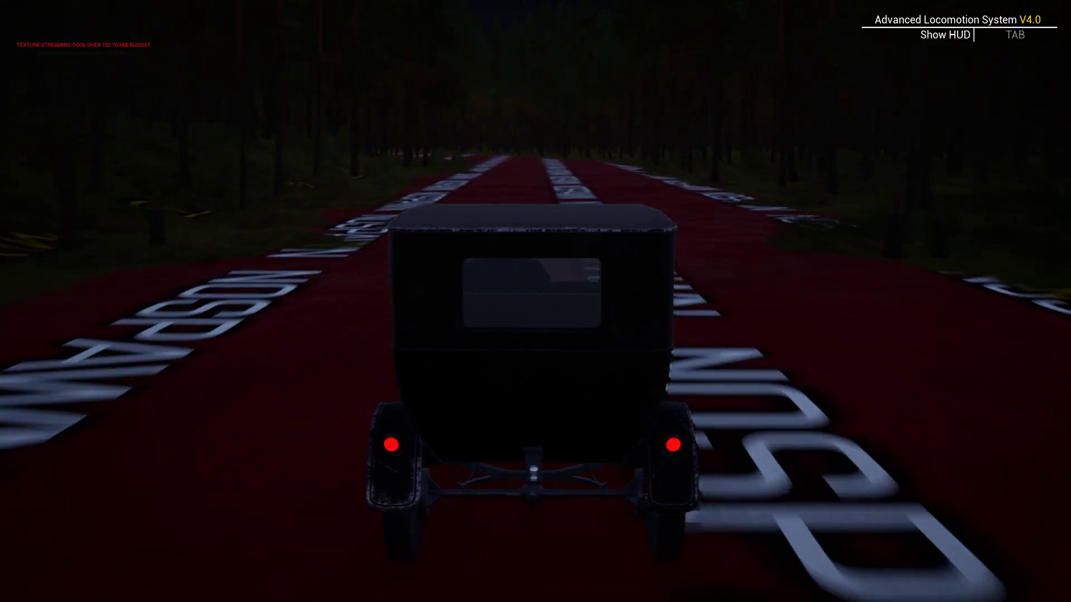
{"action": "key", "text": "w"}
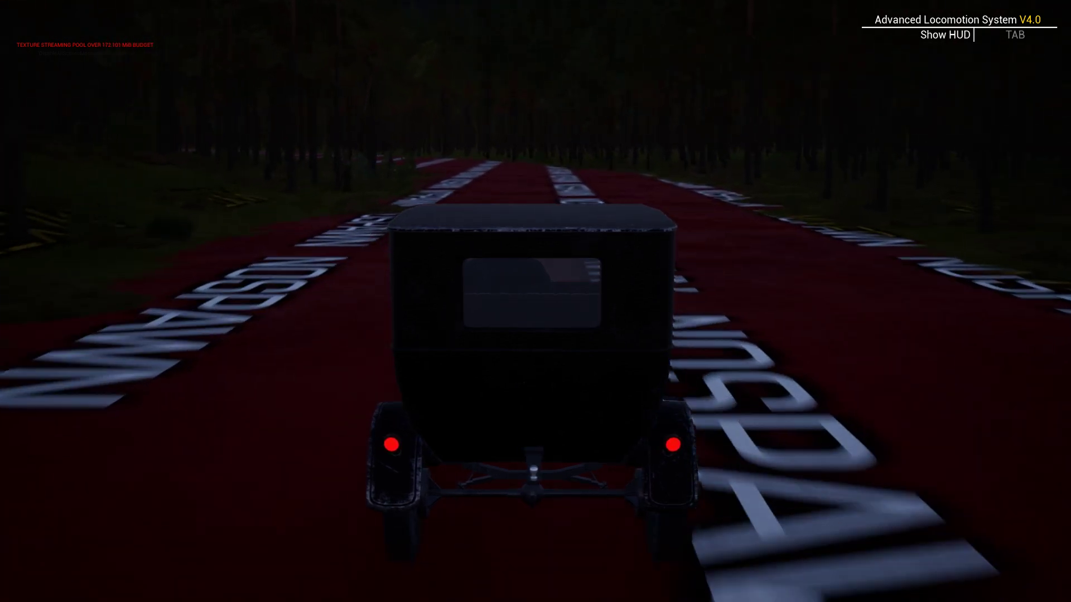
{"action": "key", "text": "w"}
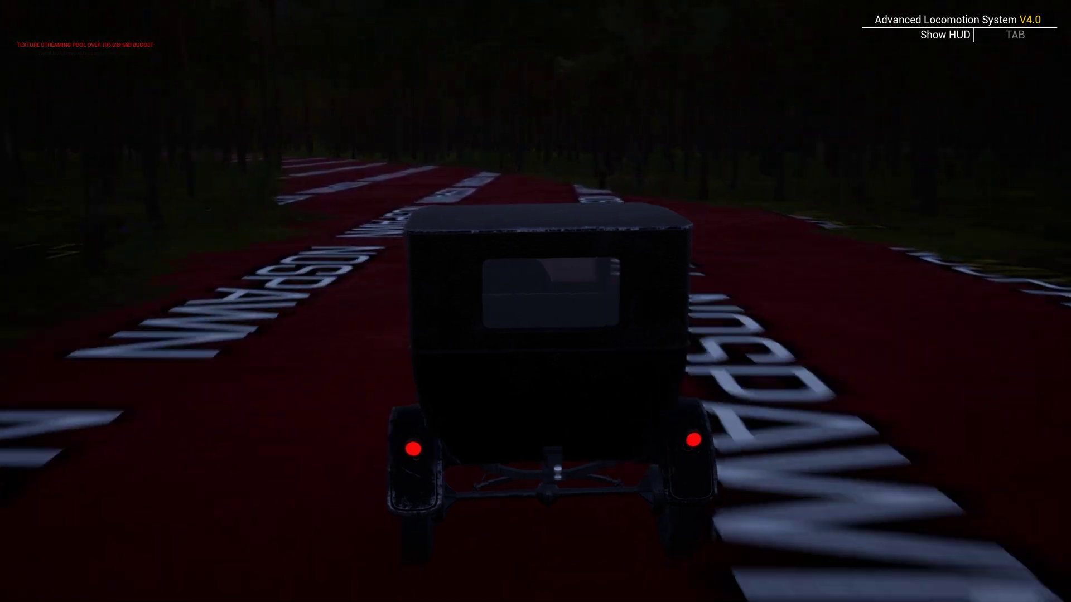
Turn on the car's headlights and keep driving along the red road to view the lit forest tiles
{"action": "key", "text": "w"}
{"action": "key", "text": "l"}
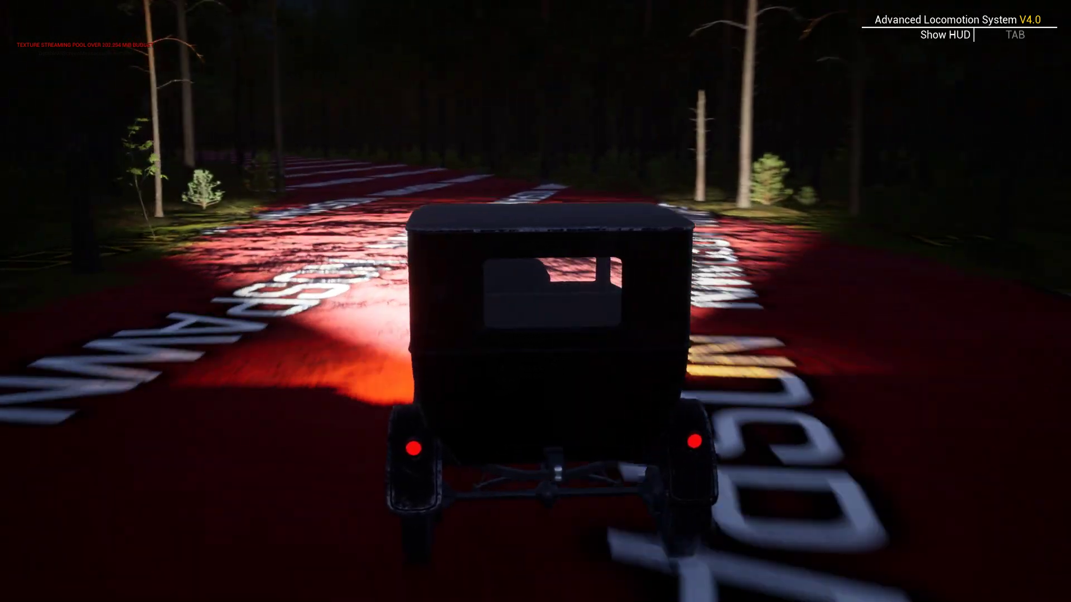
{"action": "key", "text": "w"}
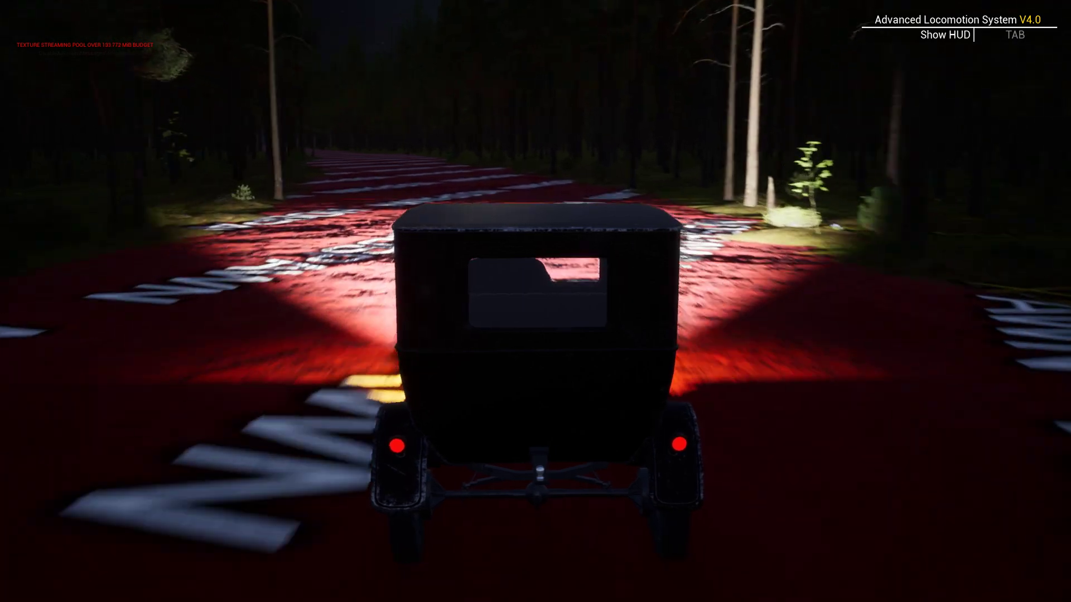
{"action": "key", "text": "w"}
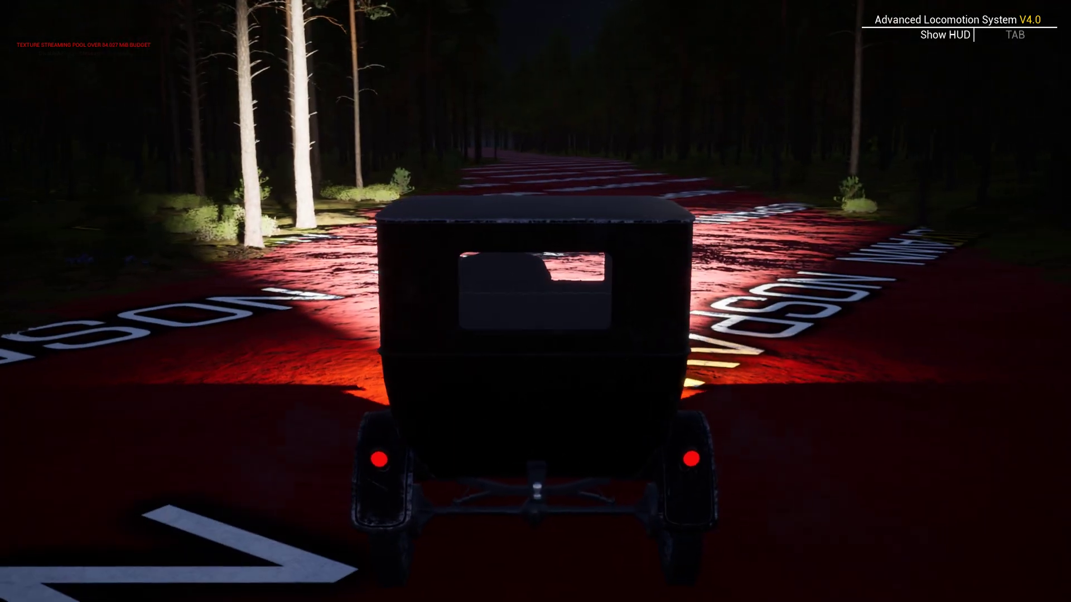
{"action": "key", "text": "w"}
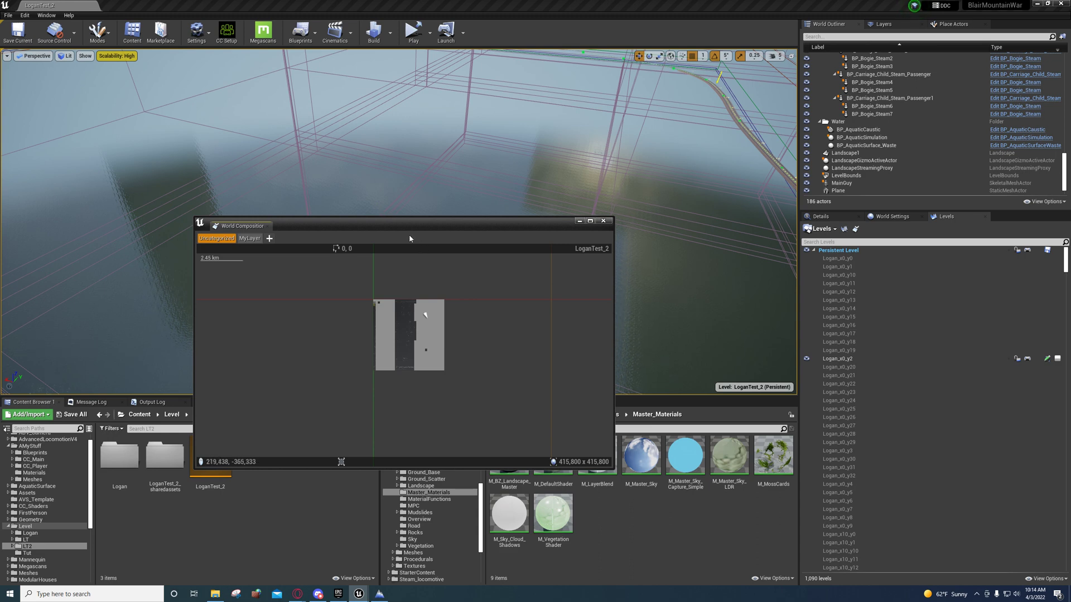
Switch back to the Unreal Editor, look over the Uncategorized tile map in World Composition, and minimize its window
{"action": "left_click_drag", "start_coordinate": [414, 225], "coordinate": [477, 177]}
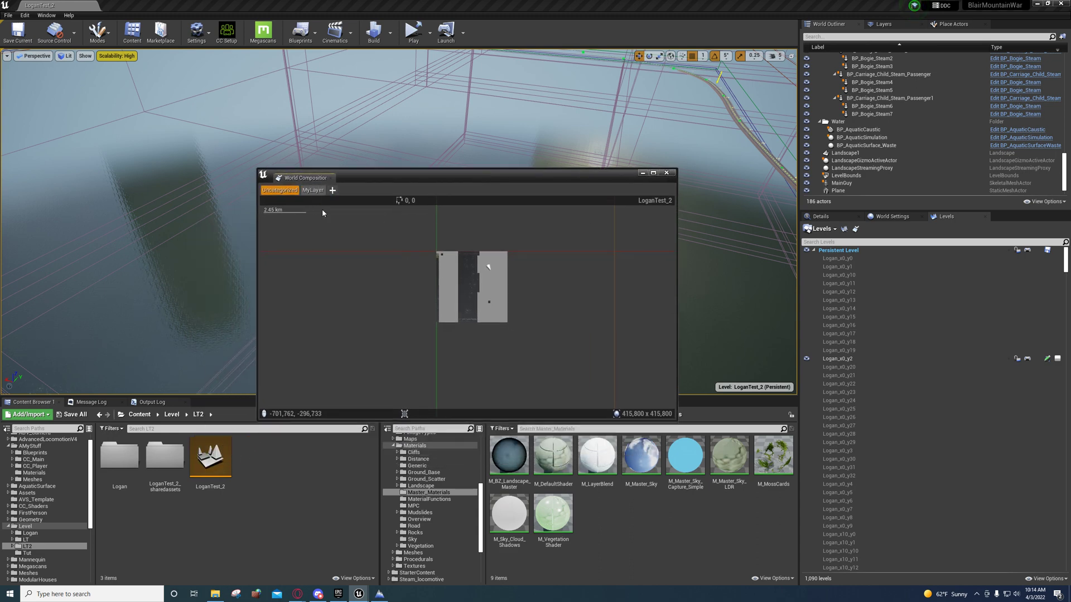
{"action": "right_click_drag", "start_coordinate": [510, 300], "coordinate": [442, 263]}
{"action": "mouse_move", "coordinate": [533, 292]}
{"action": "right_mouse_down"}
{"action": "mouse_move", "coordinate": [485, 349]}
{"action": "mouse_move", "coordinate": [518, 292]}
{"action": "right_mouse_up"}
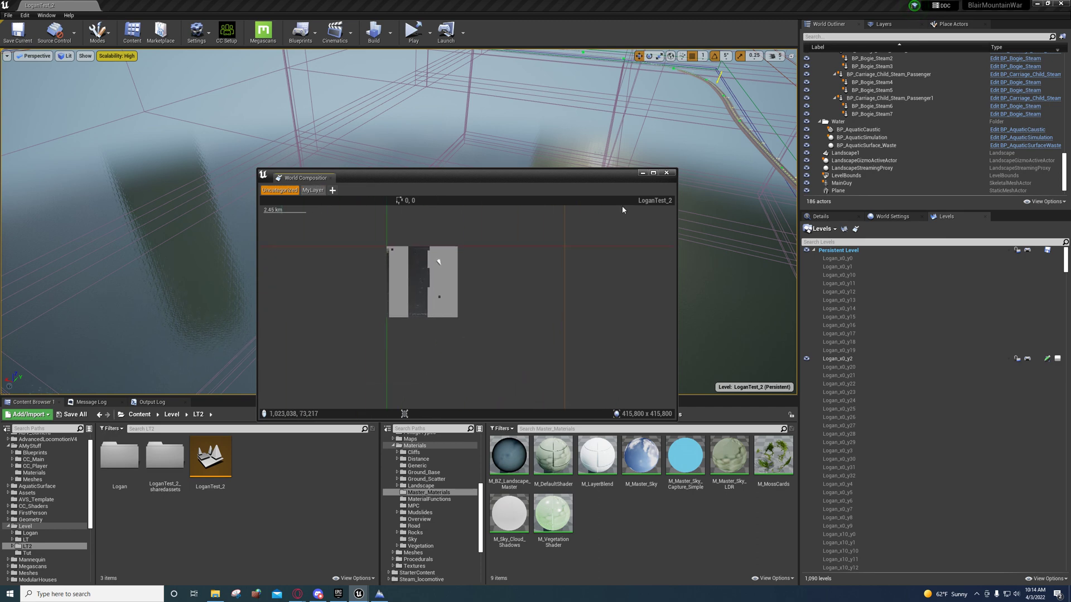
{"action": "left_click", "coordinate": [642, 174]}
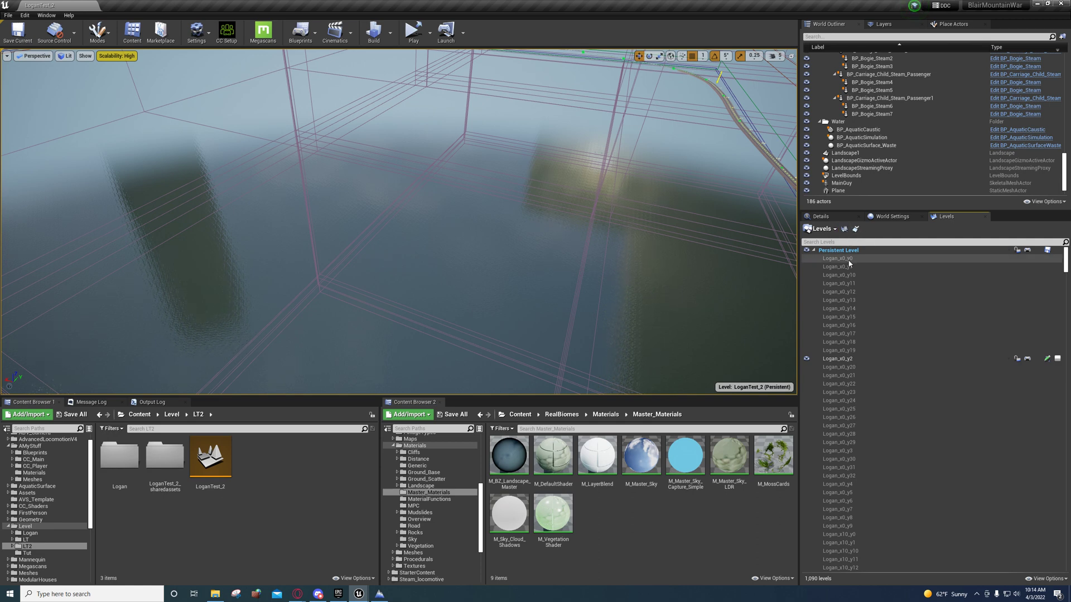
Select every landscape tile level from Logan_x0_y0 through Logan_x9_y9, leaving out the Persistent Level
{"action": "right_click", "coordinate": [837, 359]}
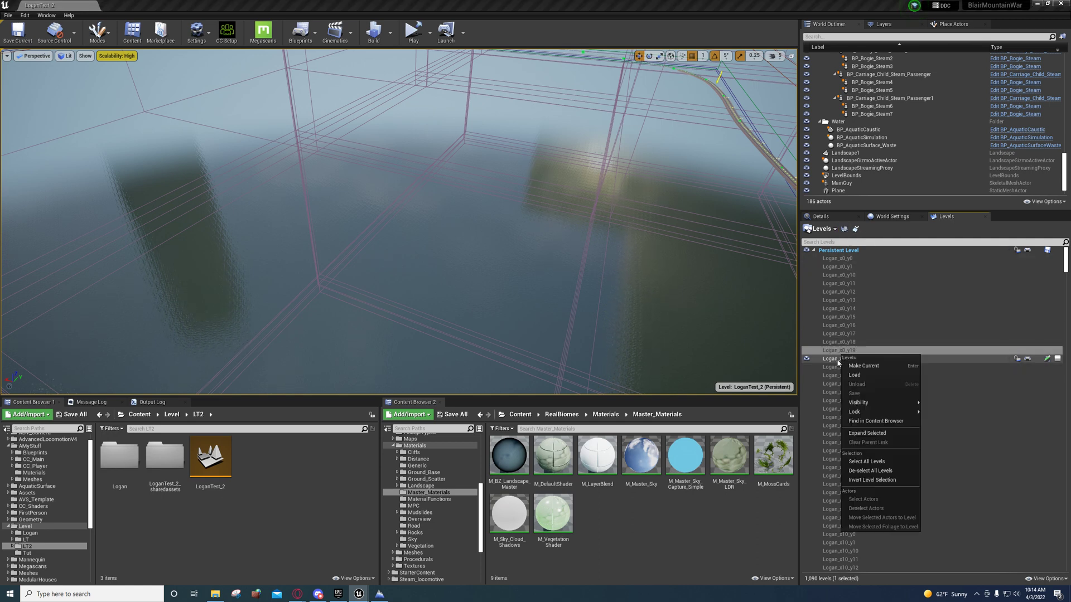
{"action": "left_click", "coordinate": [836, 259]}
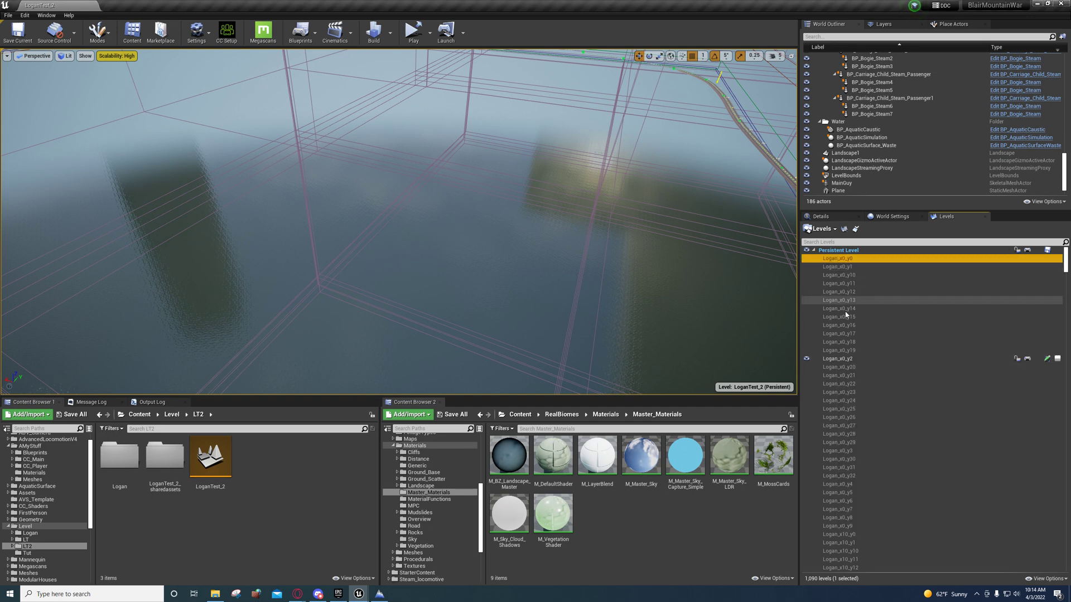
{"action": "scroll", "coordinate": [846, 316], "scroll_direction": "down", "scroll_amount": 15}
{"action": "scroll", "coordinate": [859, 410], "scroll_direction": "up", "scroll_amount": 15}
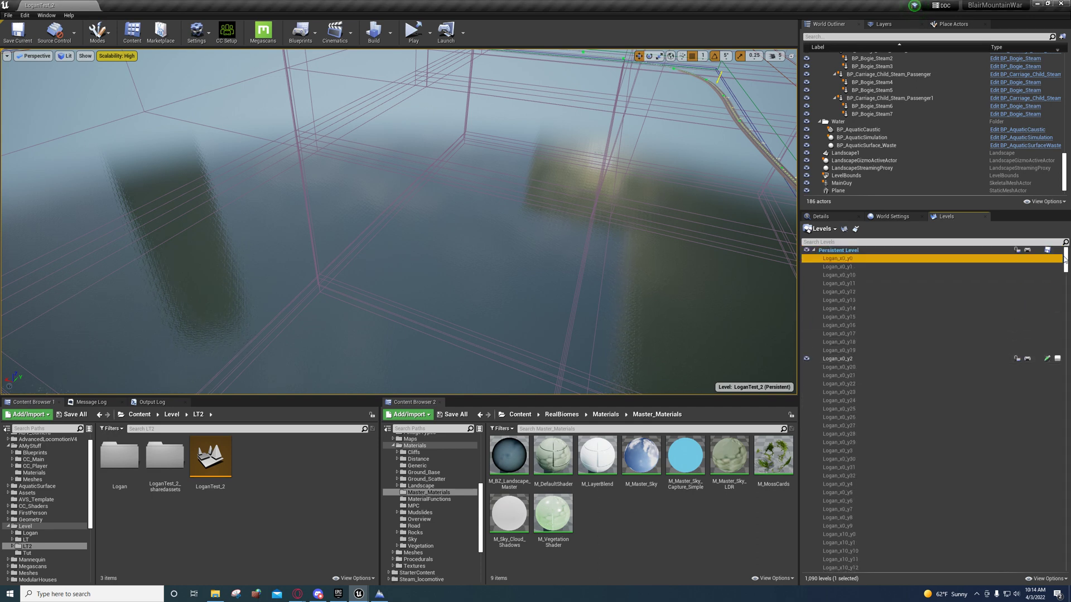
{"action": "left_click_drag", "start_coordinate": [1067, 264], "coordinate": [1067, 561]}
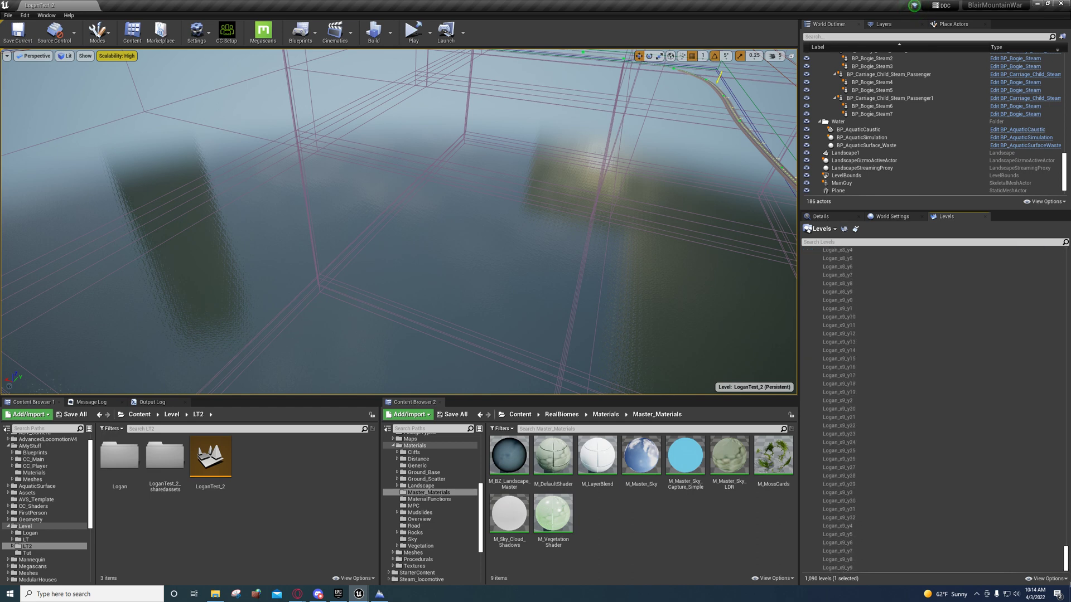
{"action": "left_click", "coordinate": [839, 568], "text": "shift"}
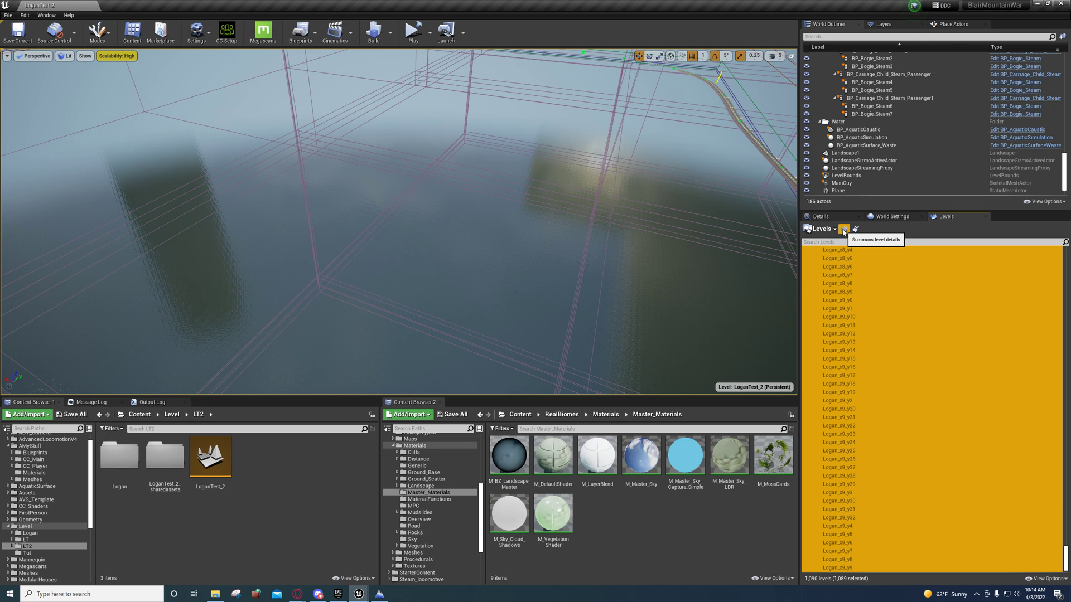
Open the level details for the selected tiles and set Num LOD to 2
{"action": "left_click", "coordinate": [843, 230]}
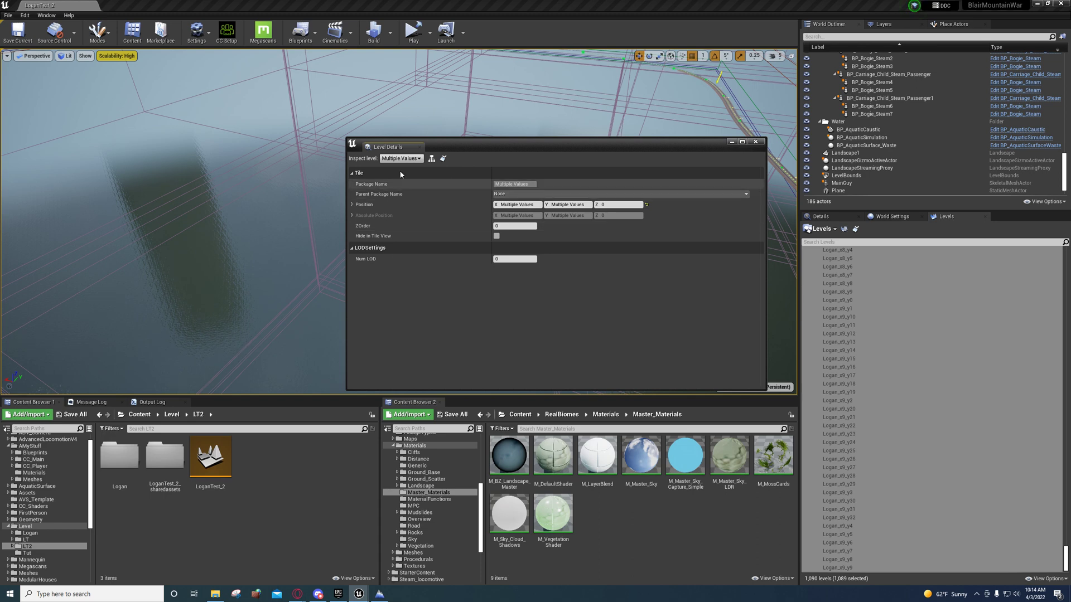
{"action": "left_click", "coordinate": [502, 259]}
{"action": "key", "text": "Return"}
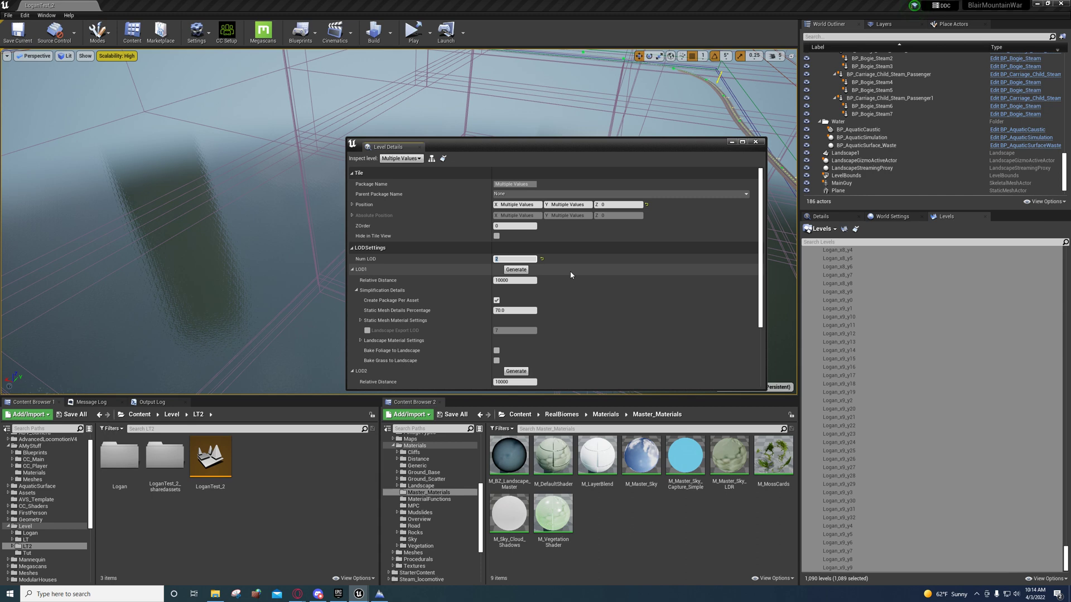
Set the Relative Distance of the selected tiles to 100000 for LOD1 and 150000 for LOD2
{"action": "scroll", "coordinate": [571, 271], "scroll_direction": "down", "scroll_amount": 1}
{"action": "scroll", "coordinate": [570, 271], "scroll_direction": "down", "scroll_amount": 1}
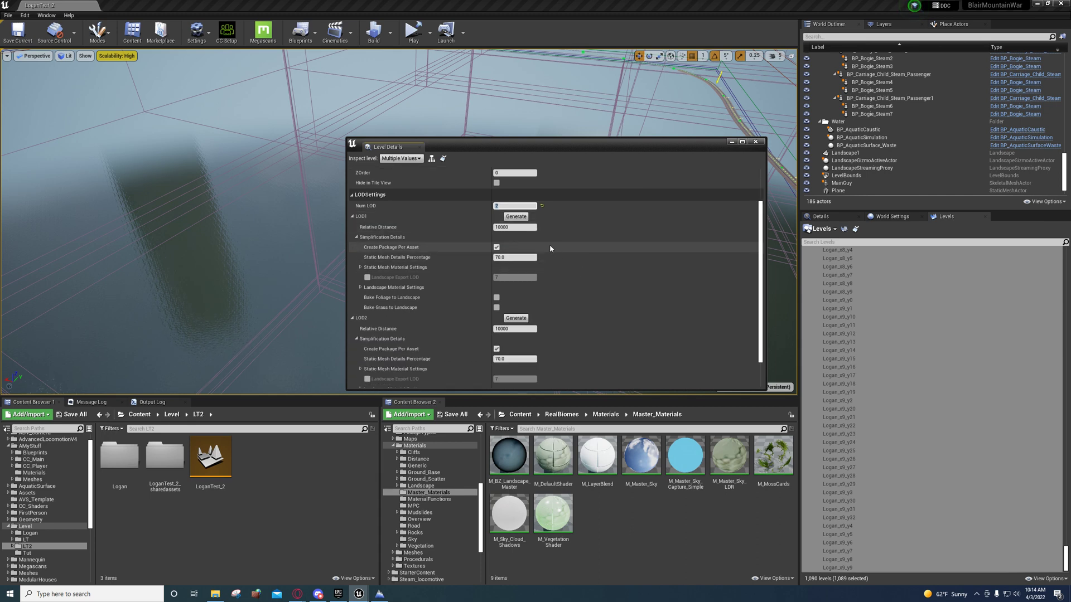
{"action": "scroll", "coordinate": [550, 248], "scroll_direction": "down", "scroll_amount": 1}
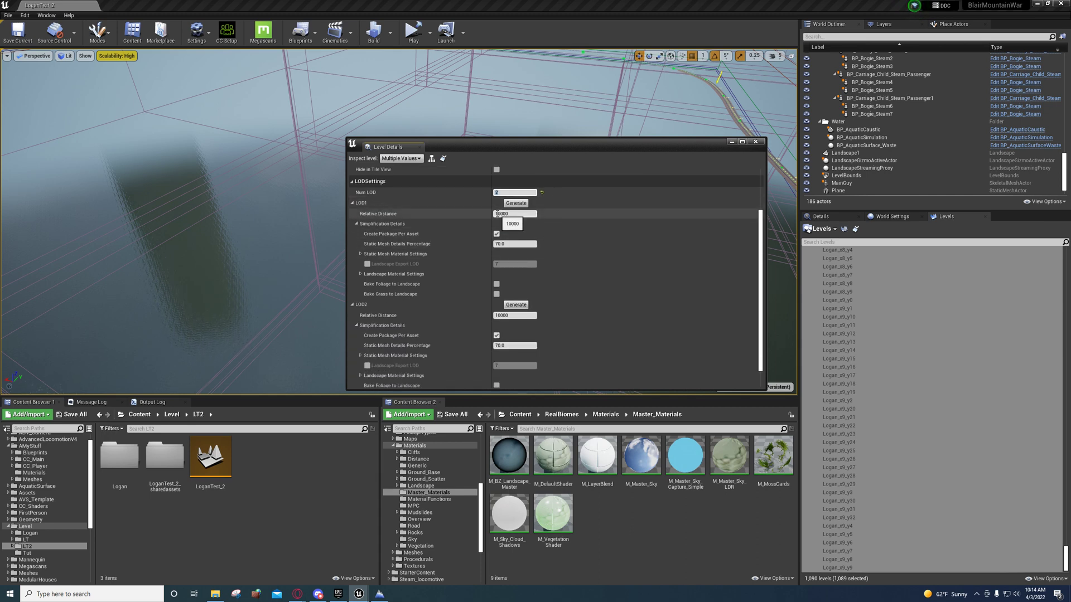
{"action": "left_click", "coordinate": [502, 214]}
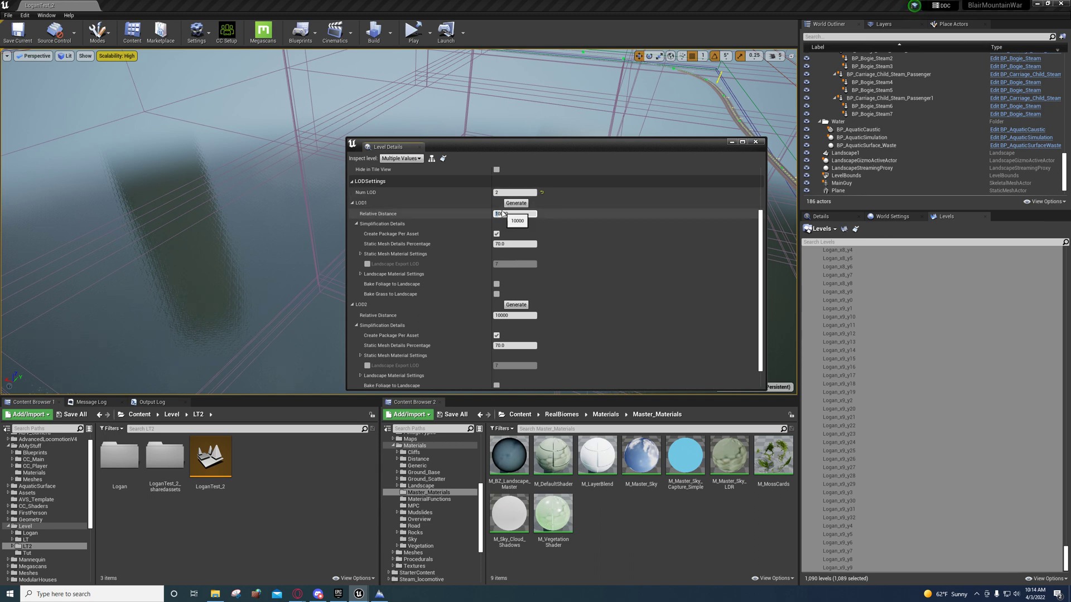
{"action": "type", "text": "0"}
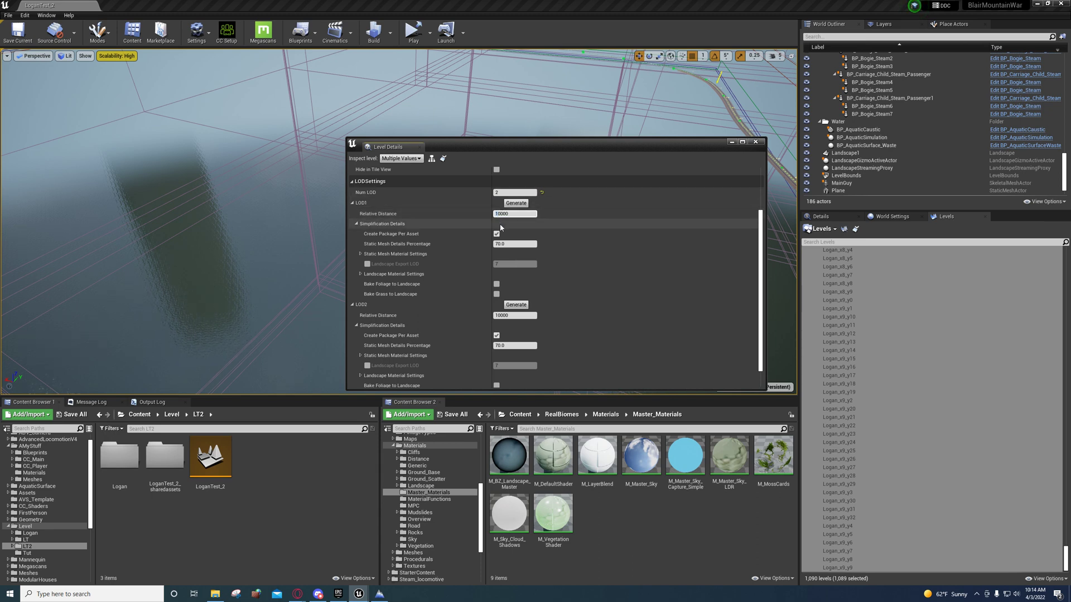
{"action": "scroll", "coordinate": [585, 254], "scroll_direction": "down", "scroll_amount": 1}
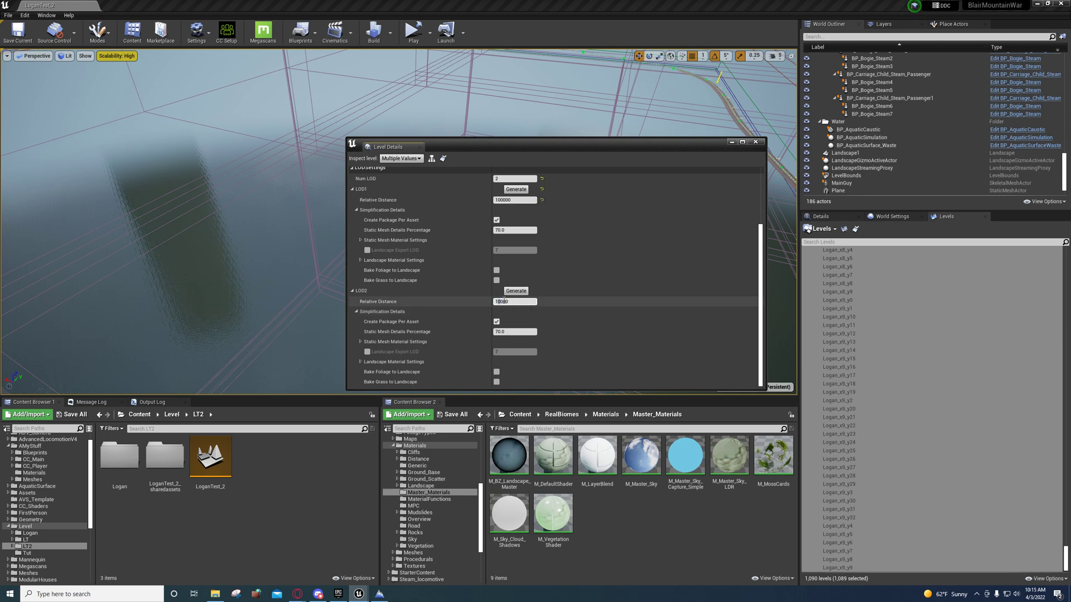
{"action": "left_click", "coordinate": [502, 301]}
{"action": "type", "text": "0"}
{"action": "key", "text": "Return"}
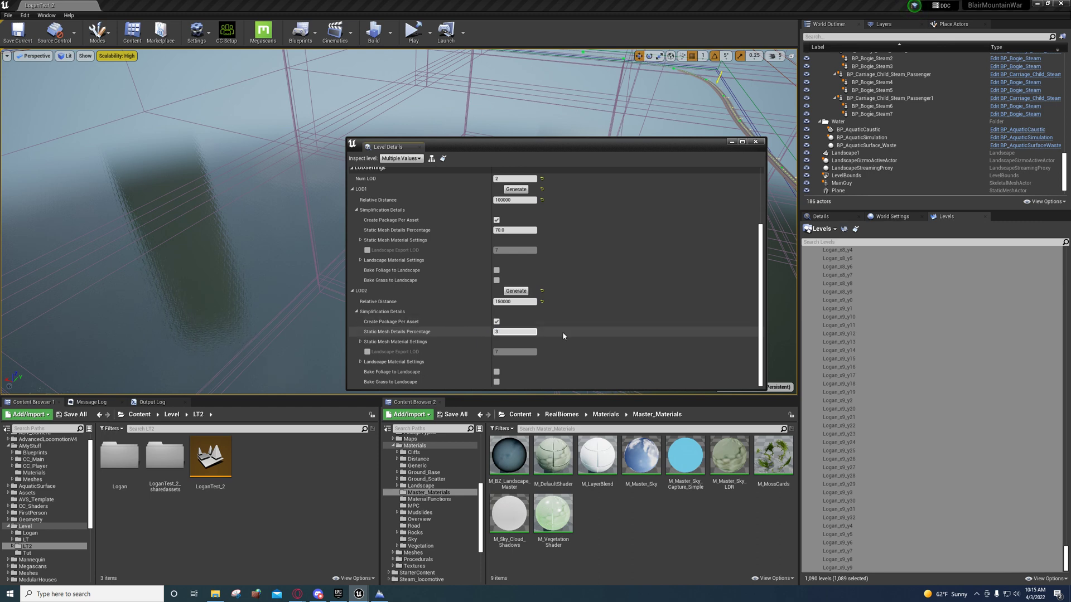
Set the Static Mesh Details Percentage to 40 for LOD2 and 60 for LOD1
{"action": "type", "text": "40"}
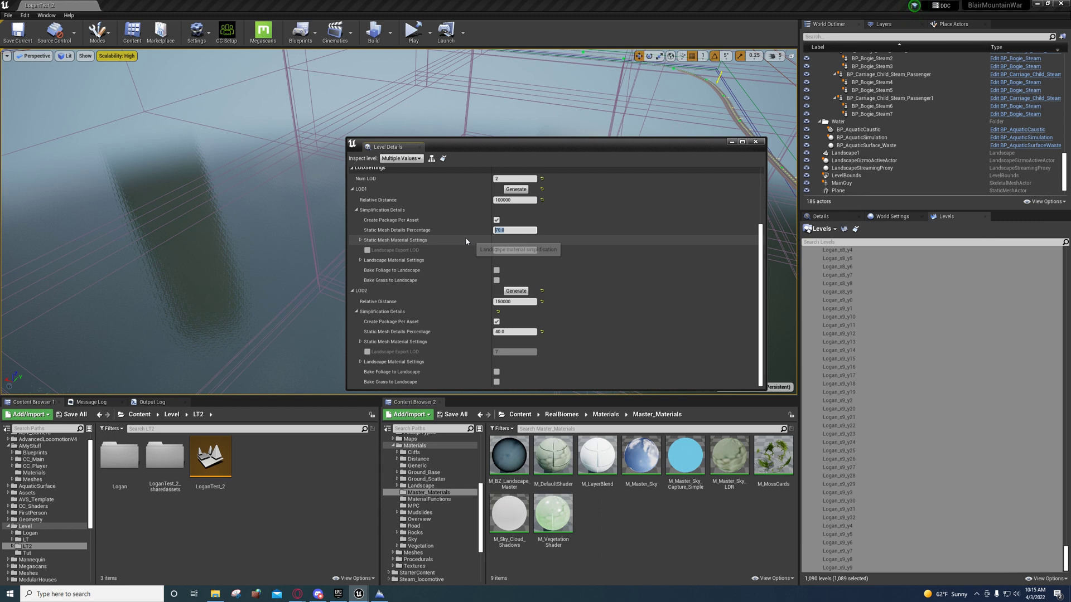
{"action": "type", "text": "60"}
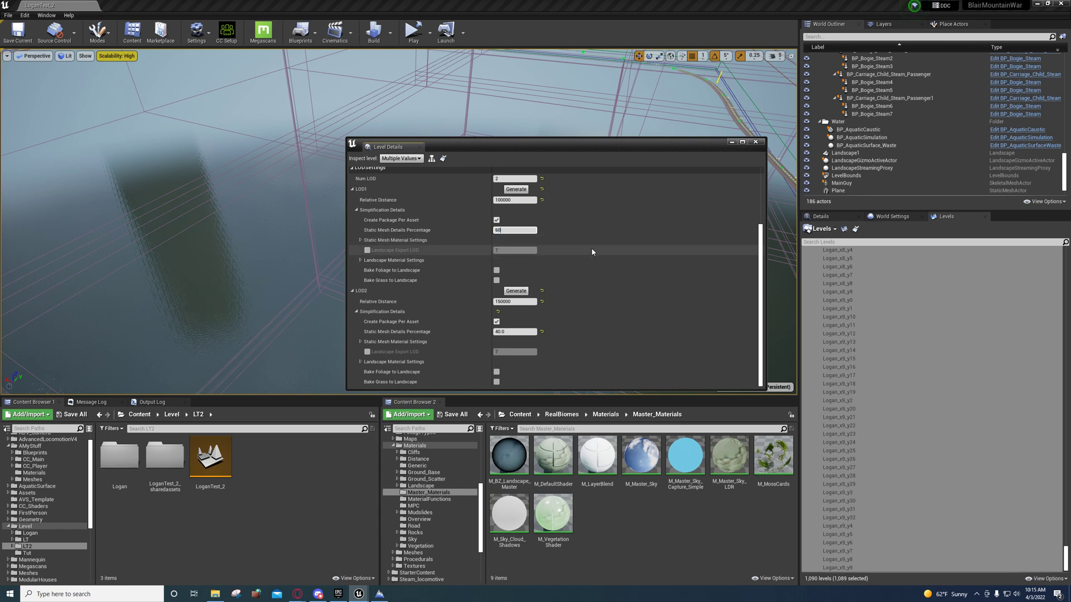
{"action": "key", "text": "Return"}
Enable Bake Grass to Landscape for both LOD1 and LOD2 of the selected tiles
{"action": "scroll", "coordinate": [594, 240], "scroll_direction": "up", "scroll_amount": 2}
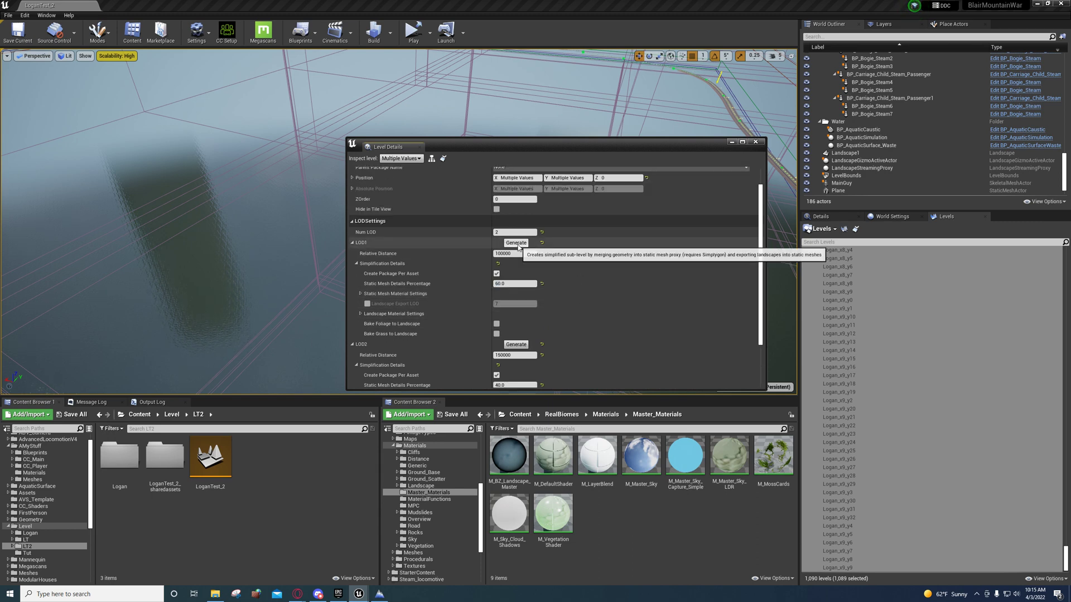
{"action": "scroll", "coordinate": [518, 251], "scroll_direction": "down", "scroll_amount": 2}
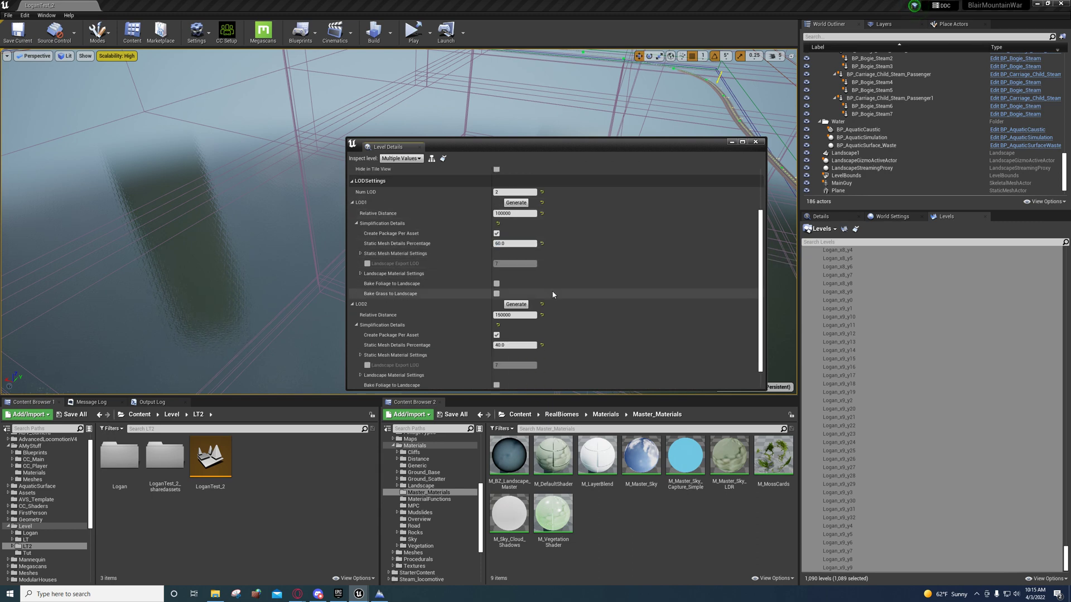
{"action": "left_click", "coordinate": [497, 281]}
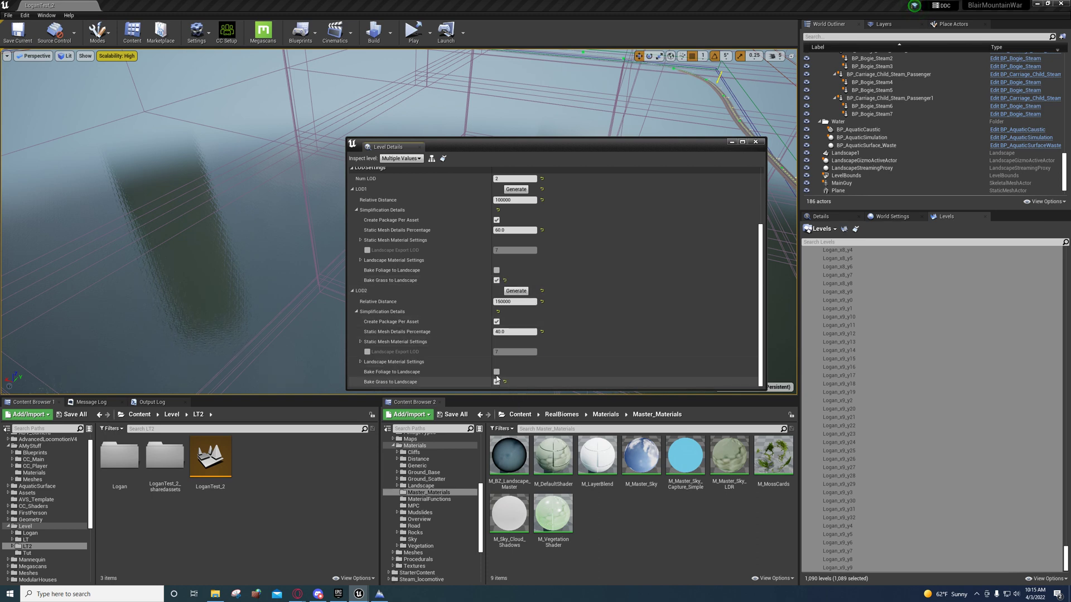
Enable Bake Foliage to Landscape for LOD2 of the selected tiles and generate their LOD1
{"action": "left_click", "coordinate": [497, 372]}
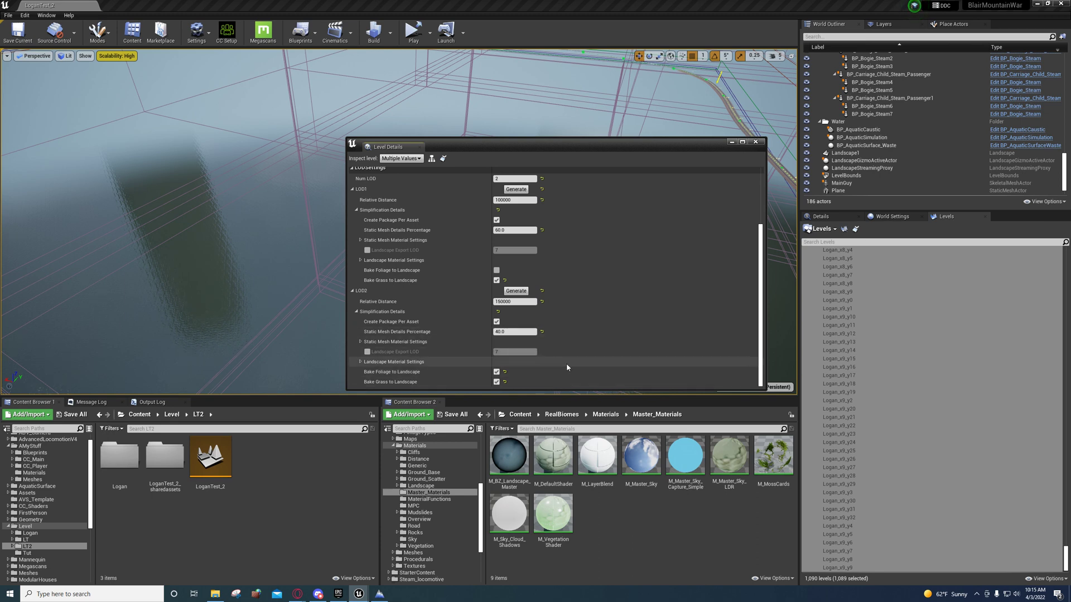
{"action": "scroll", "coordinate": [617, 361], "scroll_direction": "up", "scroll_amount": 3}
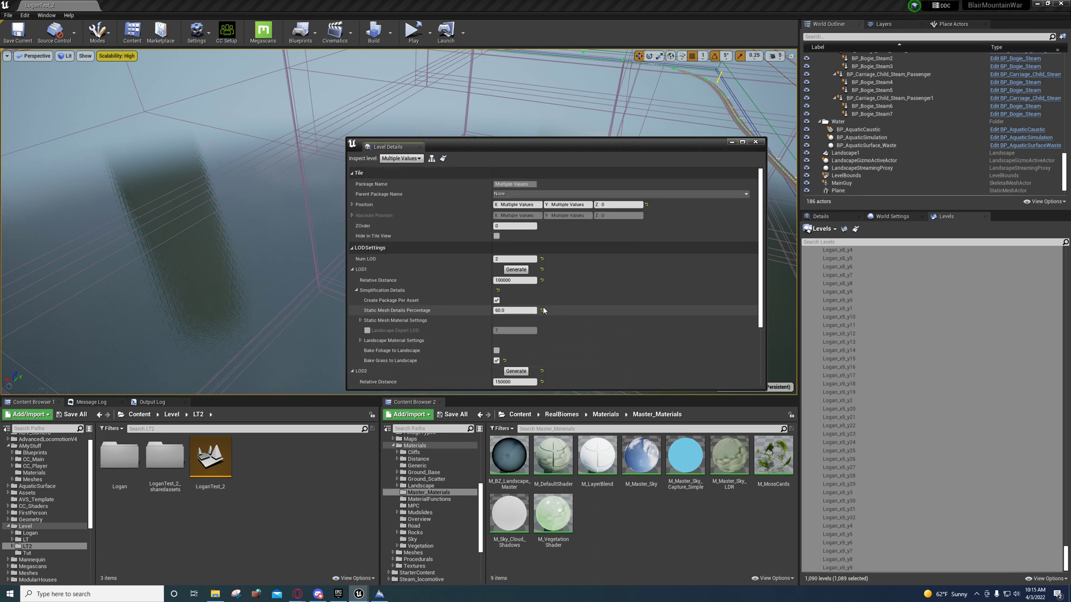
{"action": "left_click", "coordinate": [514, 270]}
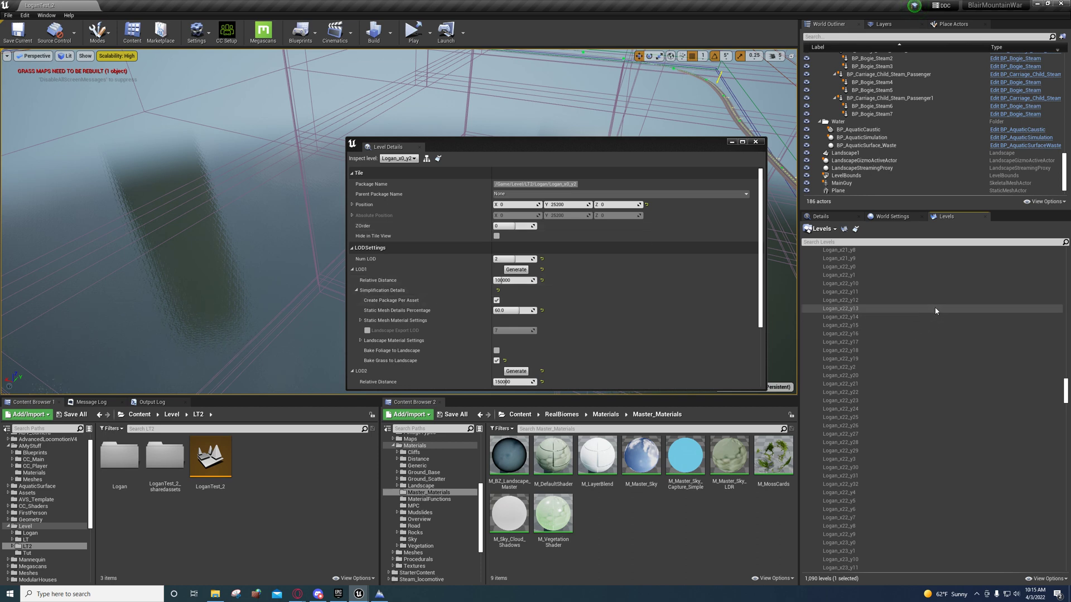
Reselect every Logan tile level in the levels list, starting from Logan_x0_y0
{"action": "scroll", "coordinate": [943, 305], "scroll_direction": "down", "scroll_amount": 10}
{"action": "left_click_drag", "start_coordinate": [1065, 407], "coordinate": [1065, 260]}
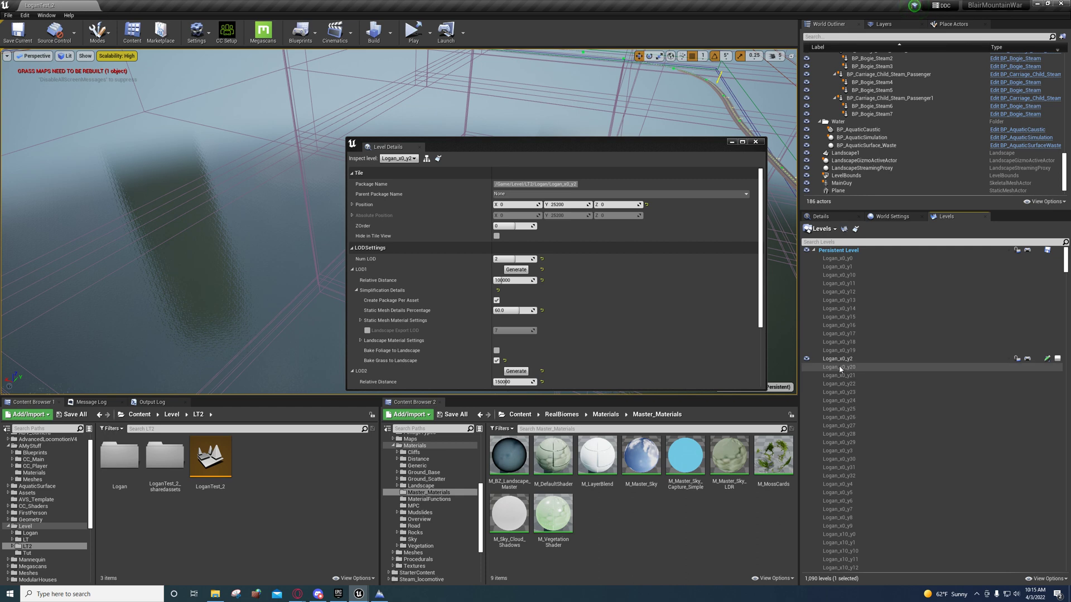
{"action": "left_click", "coordinate": [834, 259]}
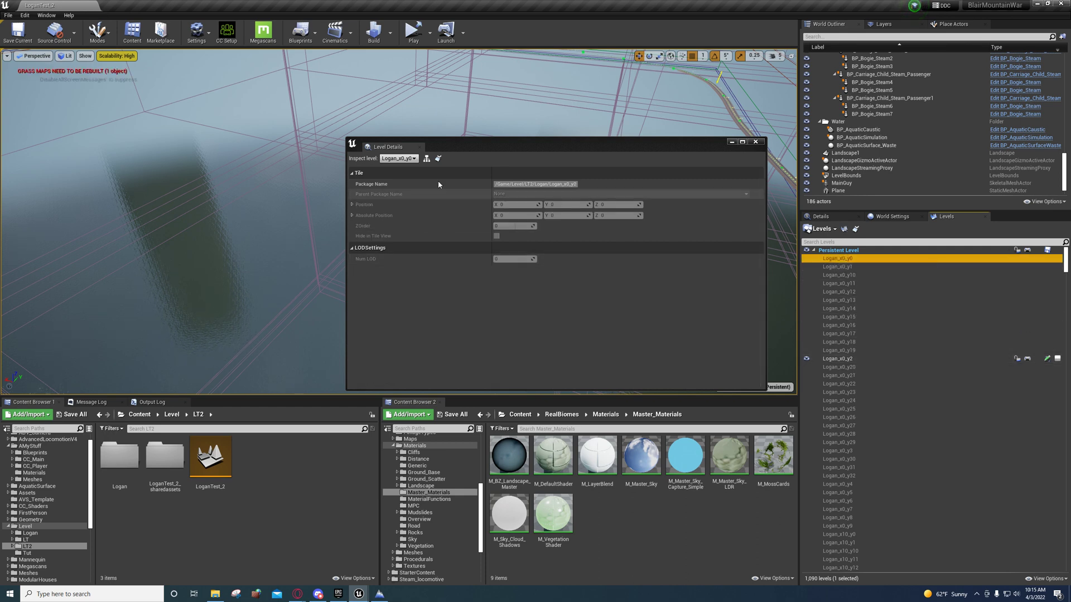
{"action": "scroll", "coordinate": [868, 440], "scroll_direction": "down", "scroll_amount": 5}
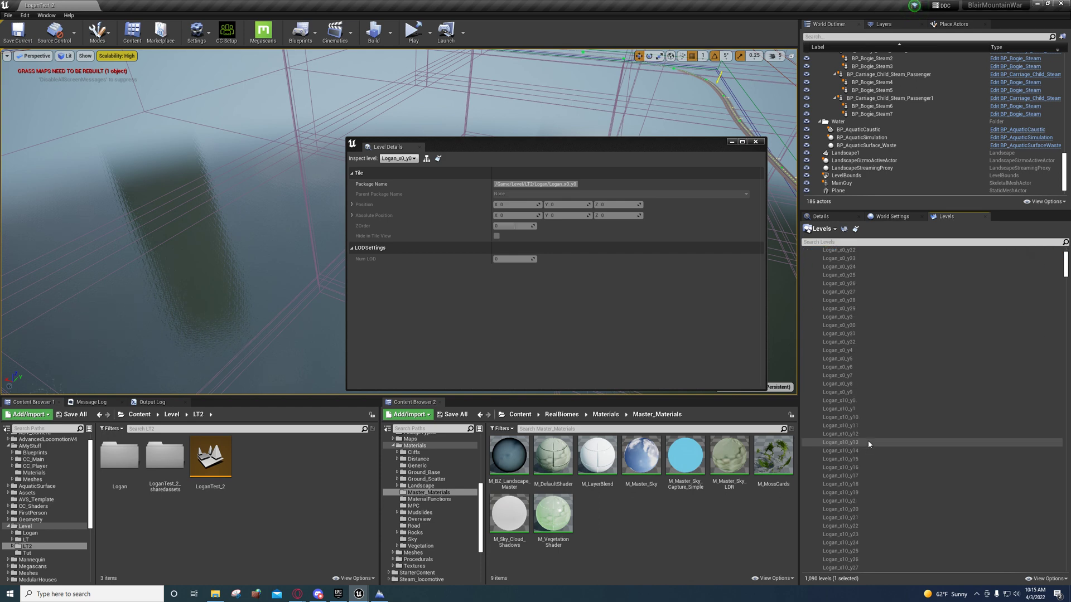
{"action": "left_click_drag", "start_coordinate": [1065, 267], "coordinate": [1065, 562]}
{"action": "left_click", "coordinate": [841, 567], "text": "shift"}
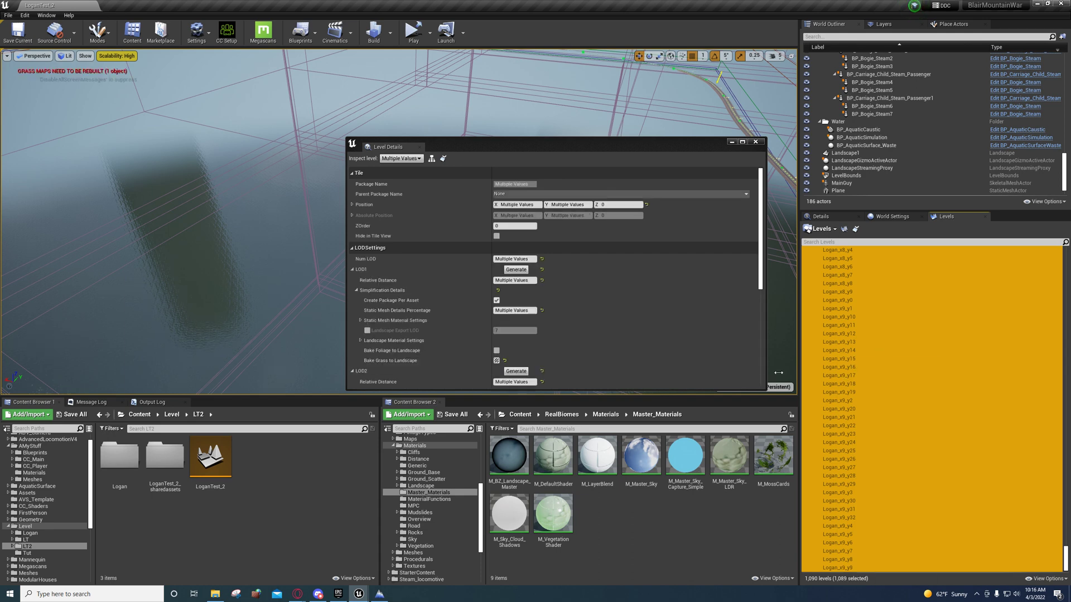
Set LOD1 of the selected tiles to a Relative Distance of 100000 and a Static Mesh Details Percentage of 60
{"action": "scroll", "coordinate": [873, 317], "scroll_direction": "up", "scroll_amount": 5}
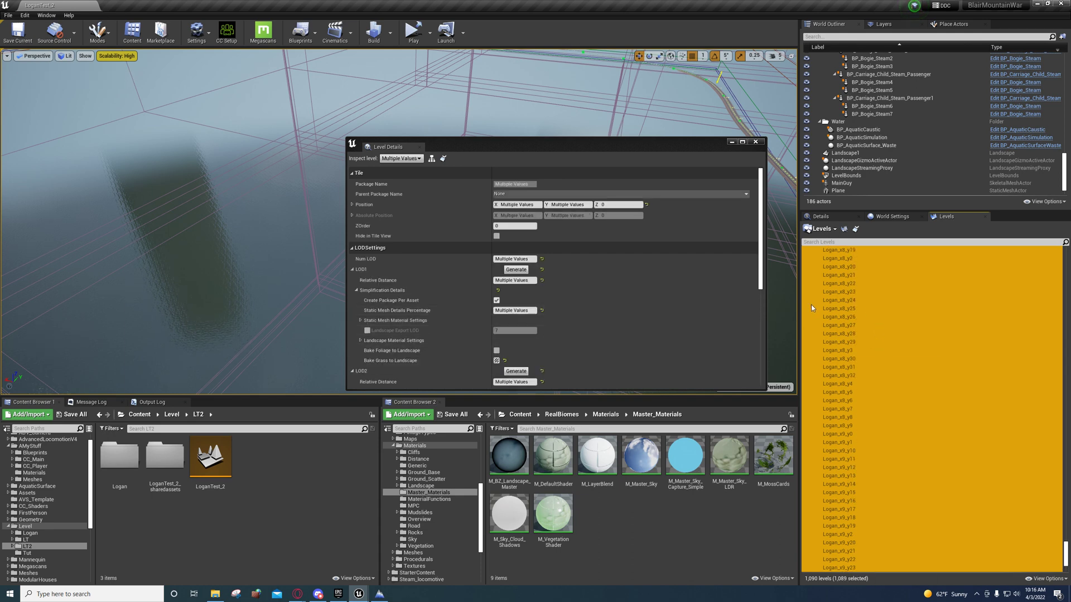
{"action": "left_click", "coordinate": [532, 281]}
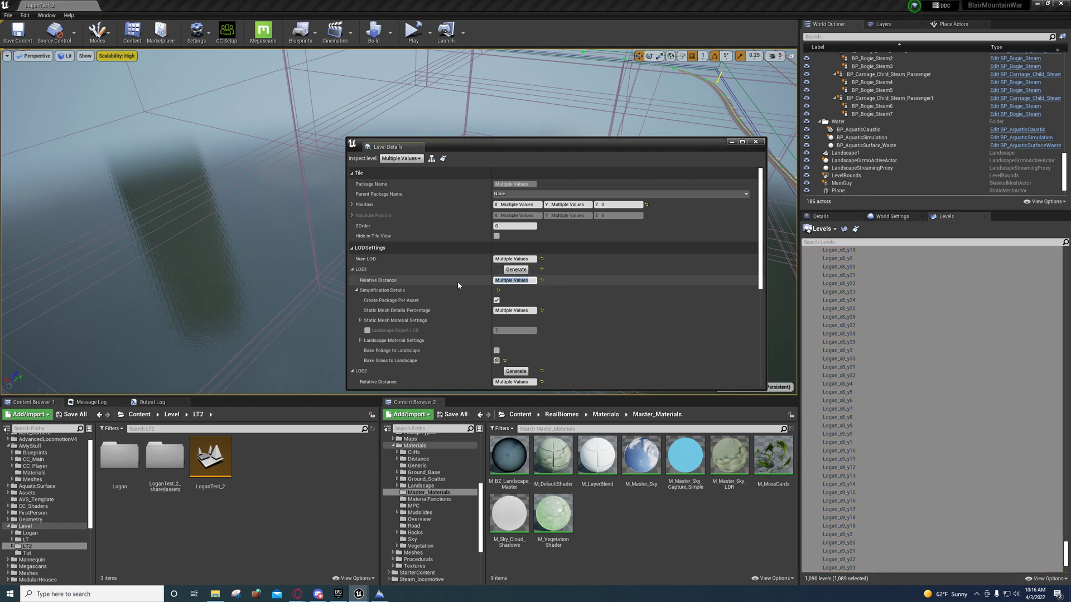
{"action": "type", "text": "100"}
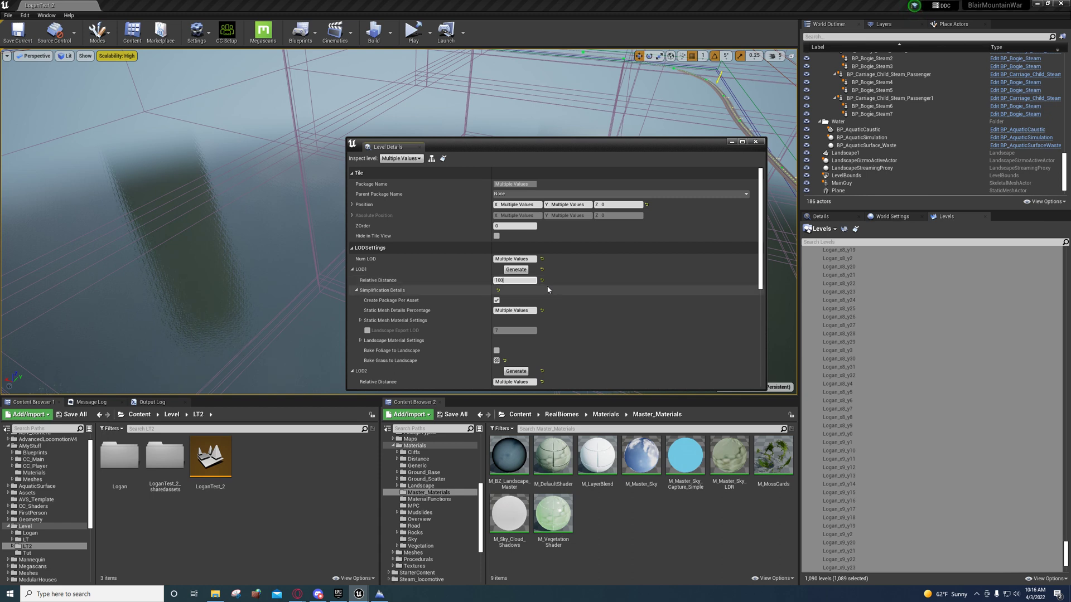
{"action": "type", "text": "000"}
{"action": "left_click", "coordinate": [532, 310]}
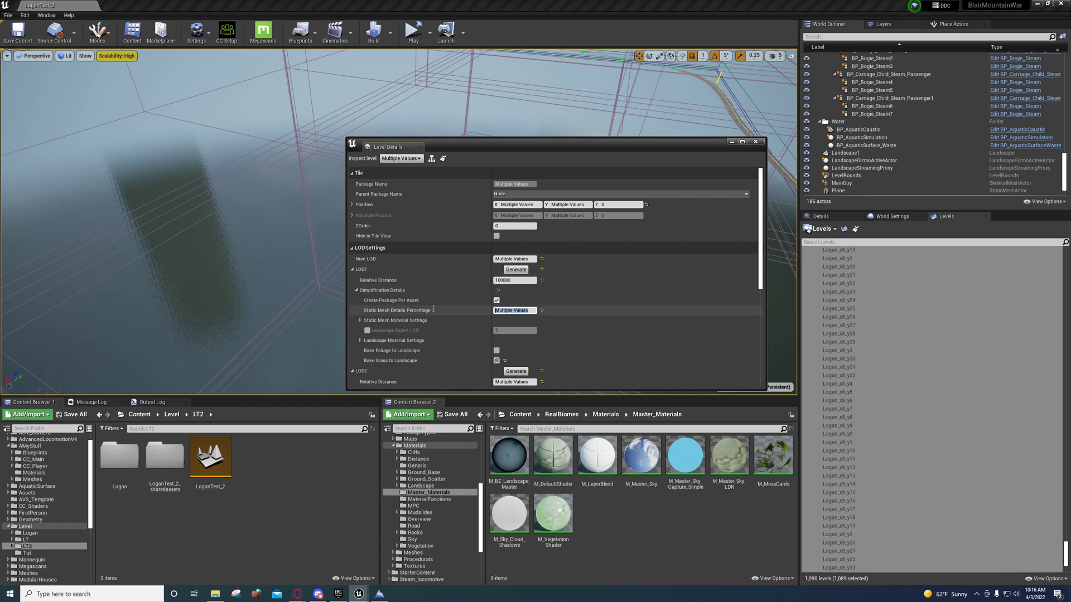
{"action": "type", "text": "60"}
Toggle Bake Grass to Landscape for LOD1 and try to generate LOD1 for all selected tiles
{"action": "scroll", "coordinate": [552, 338], "scroll_direction": "down", "scroll_amount": 2}
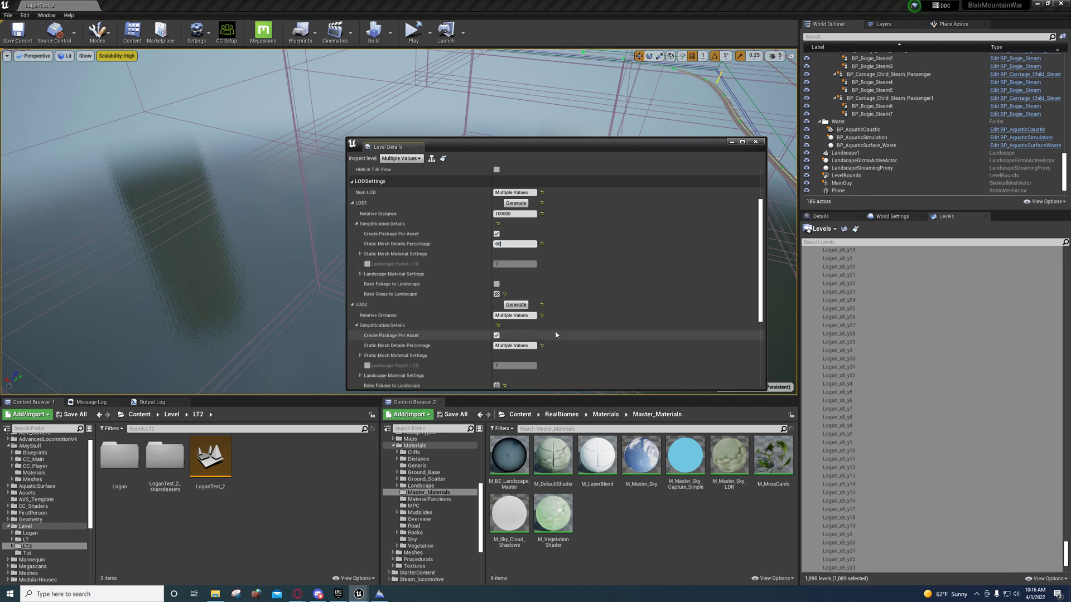
{"action": "scroll", "coordinate": [551, 325], "scroll_direction": "up", "scroll_amount": 2}
{"action": "left_click", "coordinate": [497, 360]}
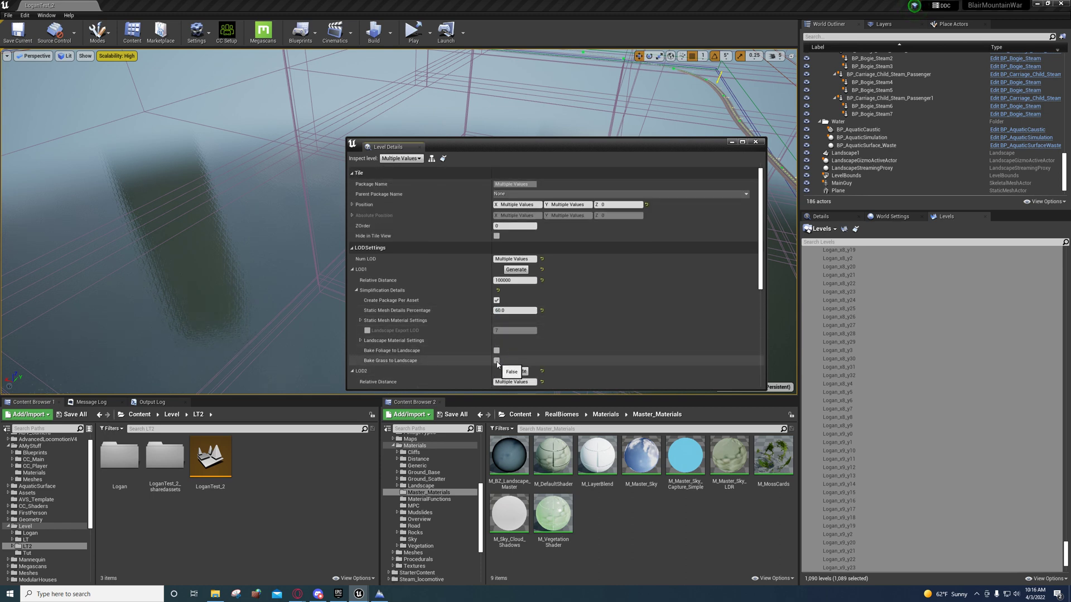
{"action": "left_click", "coordinate": [519, 270]}
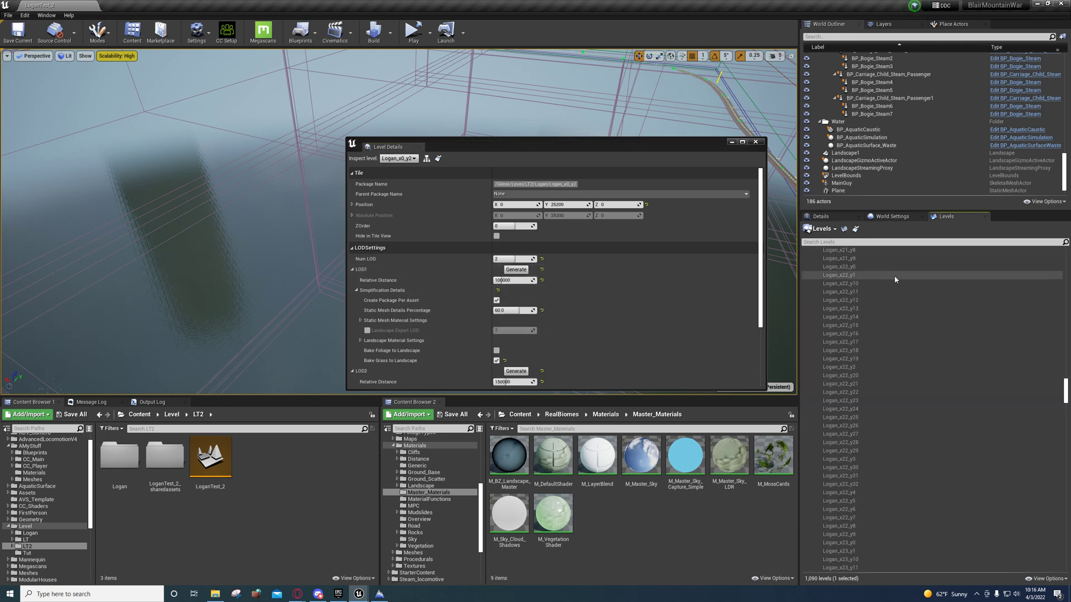
Select all the Logan tile levels again and load them into the world
{"action": "scroll", "coordinate": [933, 303], "scroll_direction": "up", "scroll_amount": 5}
{"action": "scroll", "coordinate": [933, 303], "scroll_direction": "up", "scroll_amount": 2}
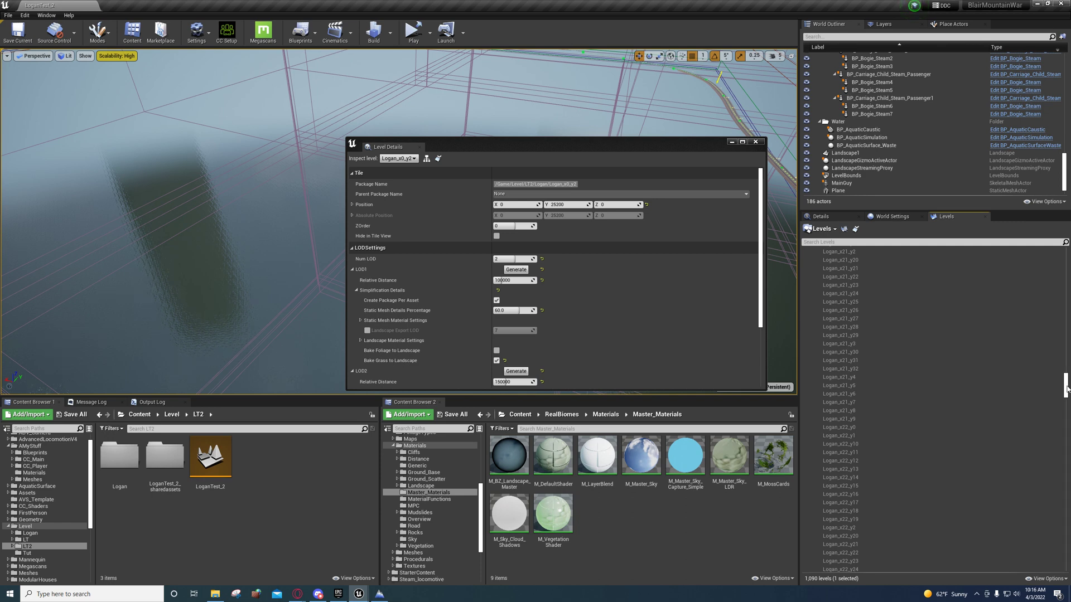
{"action": "left_click_drag", "start_coordinate": [1067, 388], "coordinate": [1066, 263]}
{"action": "left_click", "coordinate": [863, 259]}
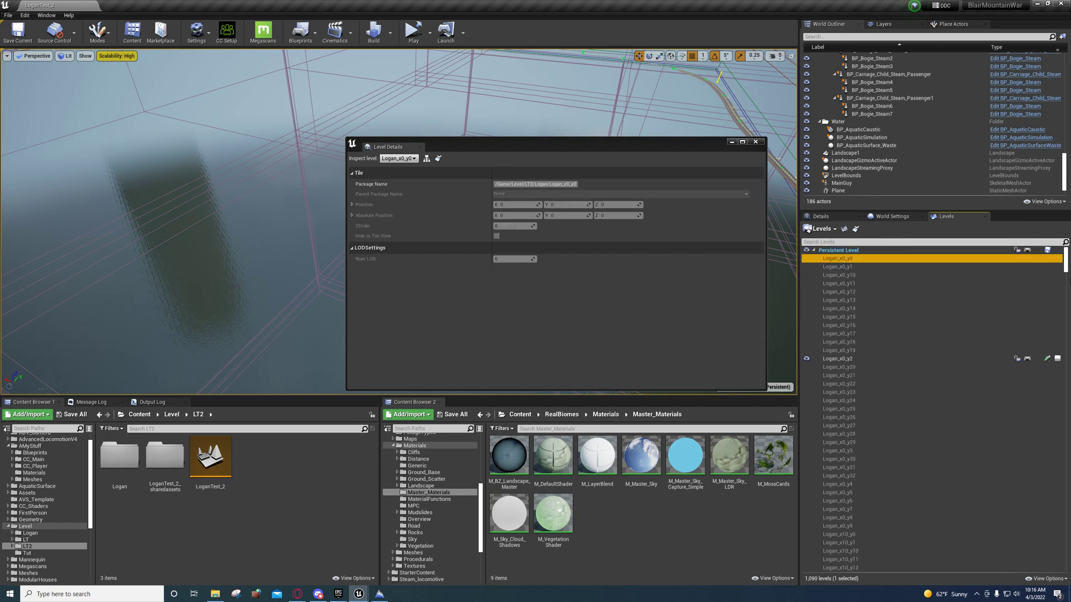
{"action": "left_click_drag", "start_coordinate": [1066, 262], "coordinate": [1066, 558]}
{"action": "key", "text": "ctrl+a"}
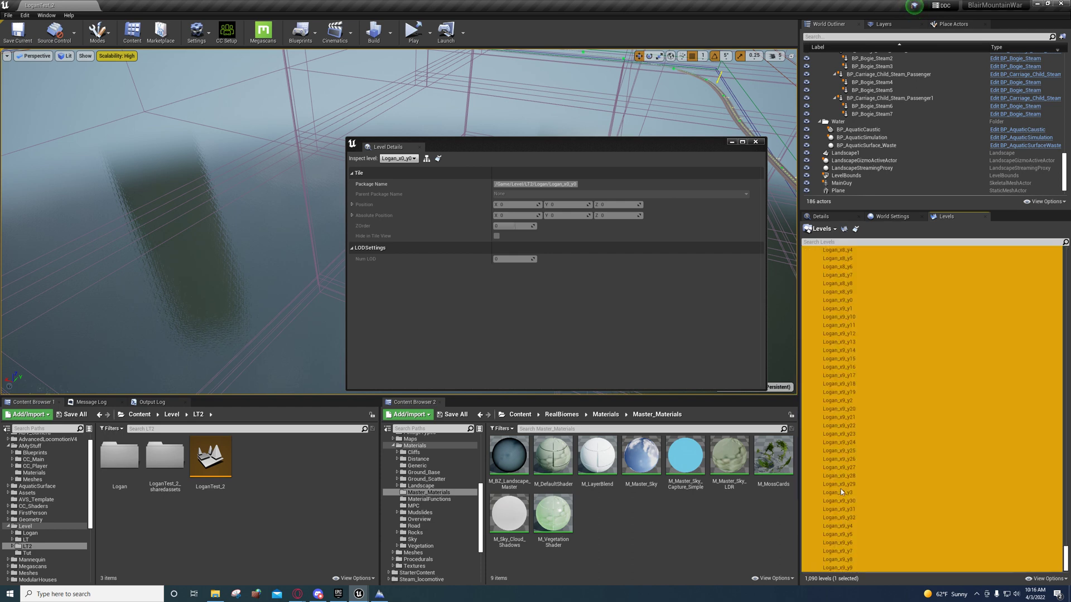
{"action": "right_click", "coordinate": [828, 359]}
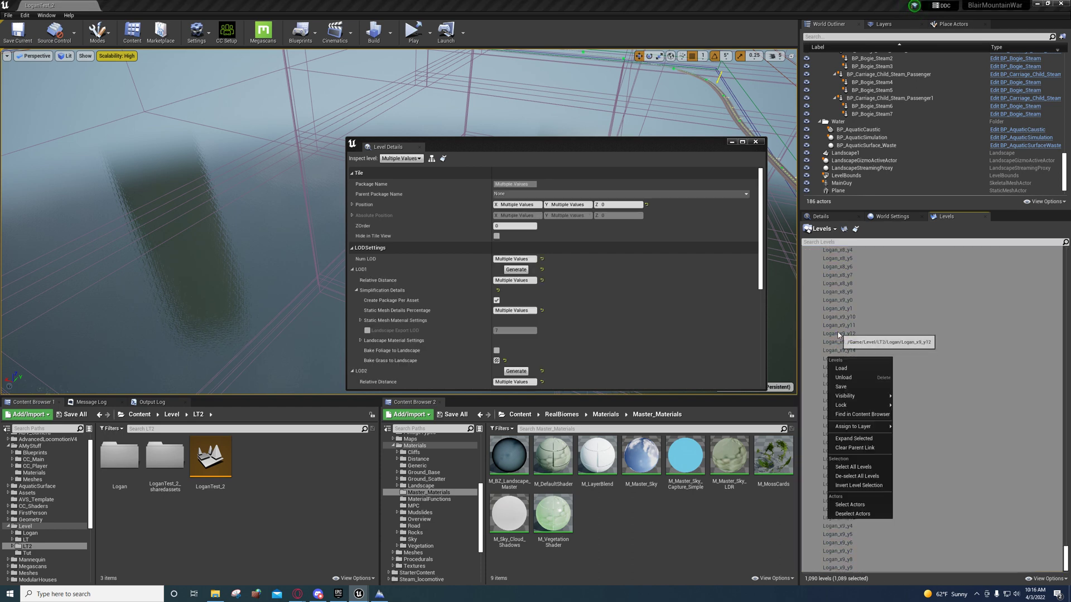
{"action": "left_click", "coordinate": [847, 373]}
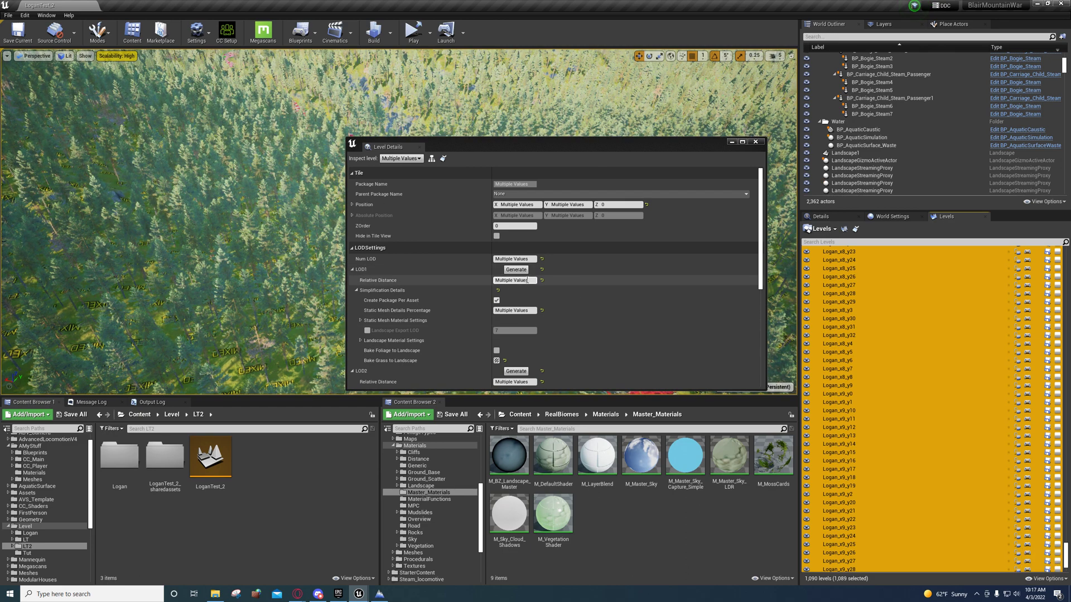
Set the loaded tiles' LOD1 Relative Distance to 100000 and Static Mesh Details Percentage to 60
{"action": "left_click_drag", "start_coordinate": [532, 279], "coordinate": [524, 278]}
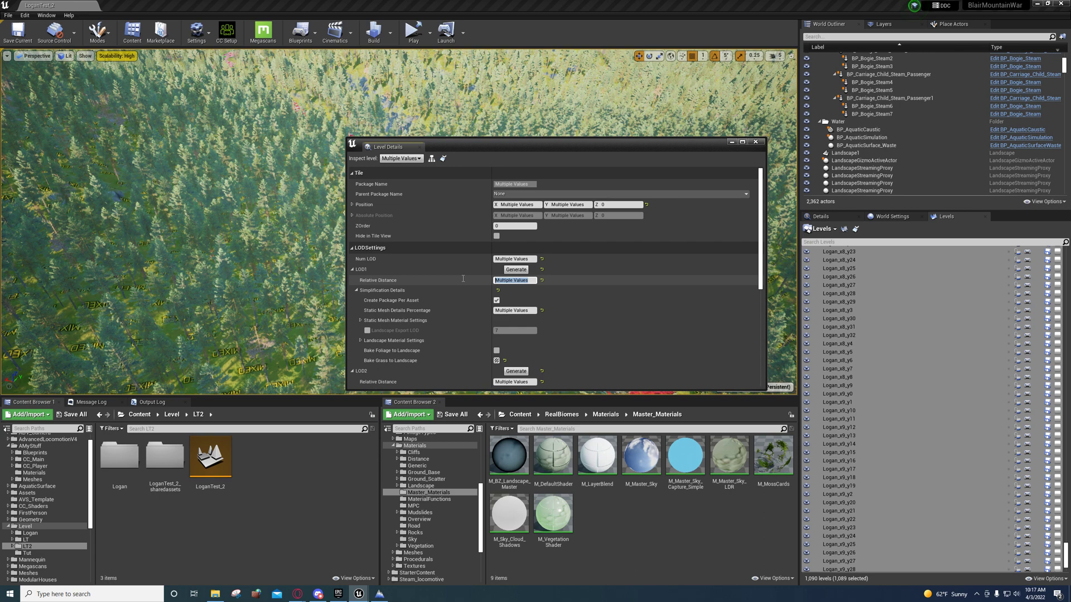
{"action": "type", "text": "100000"}
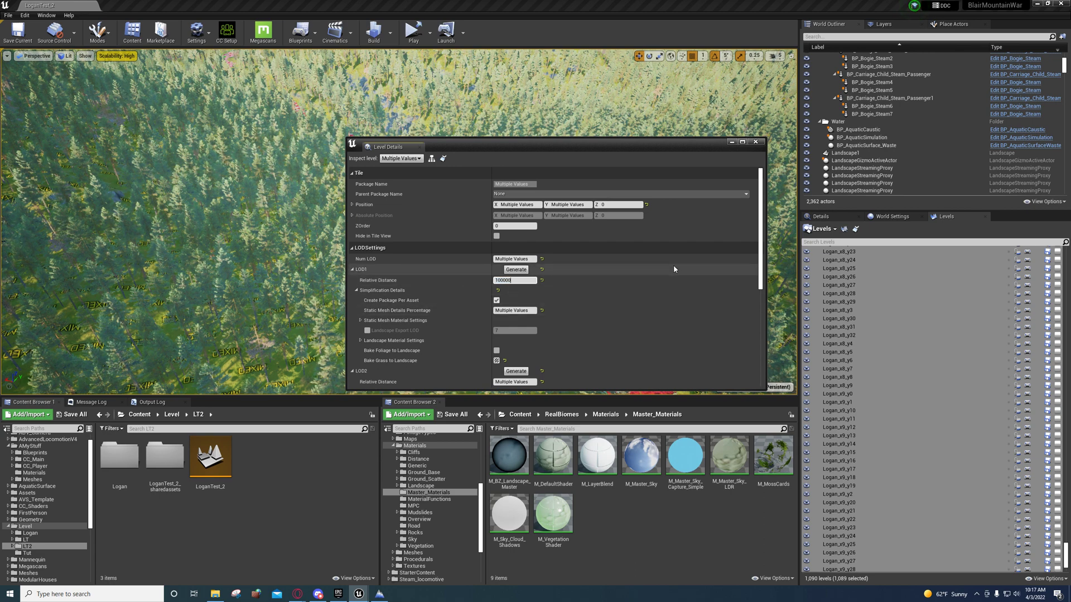
{"action": "left_click", "coordinate": [524, 311]}
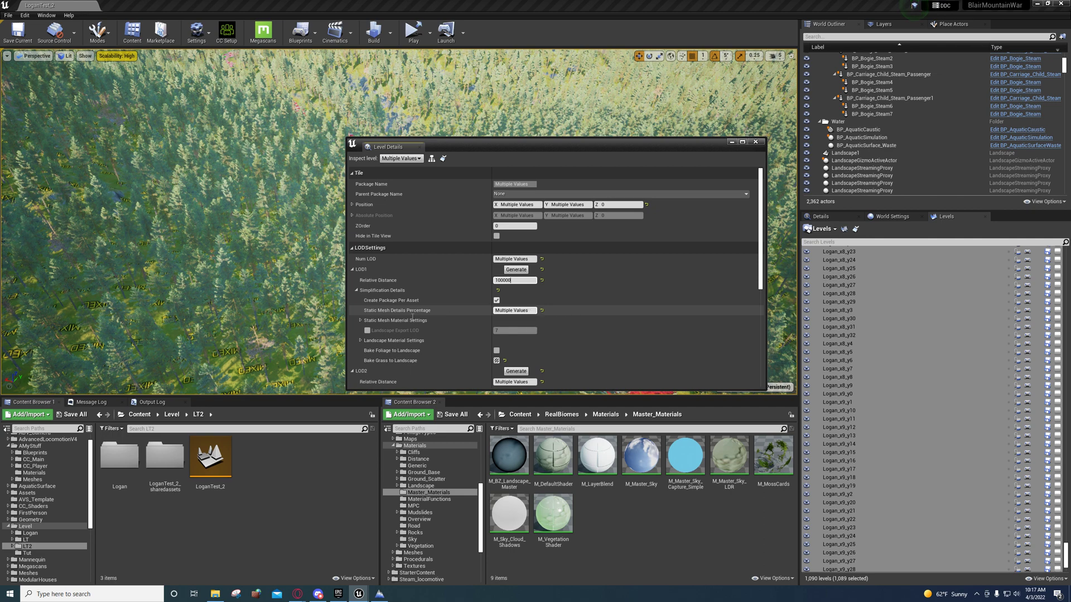
{"action": "type", "text": "60"}
Set the loaded tiles' LOD2 Relative Distance to 150000 and try to set its Static Mesh Details Percentage to 40
{"action": "left_click", "coordinate": [514, 382]}
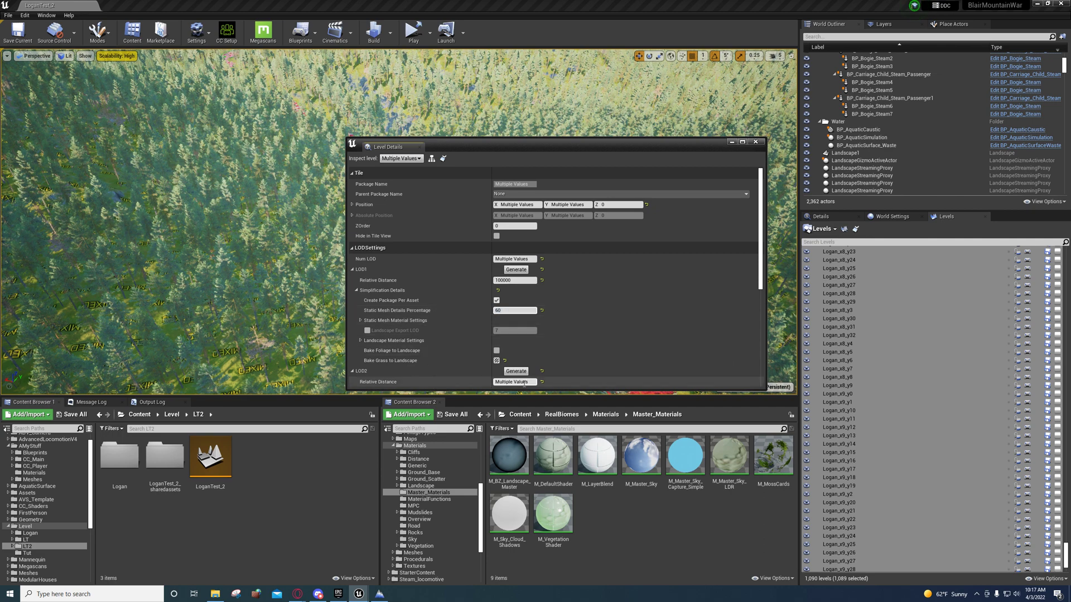
{"action": "type", "text": "150000"}
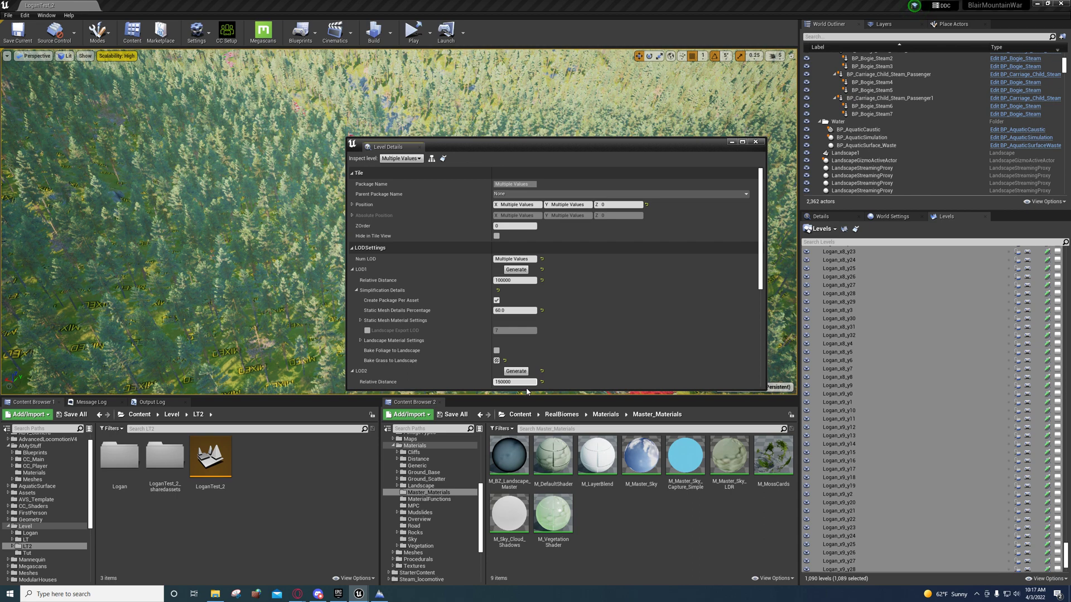
{"action": "scroll", "coordinate": [586, 358], "scroll_direction": "down", "scroll_amount": 2}
{"action": "scroll", "coordinate": [586, 358], "scroll_direction": "down", "scroll_amount": 1}
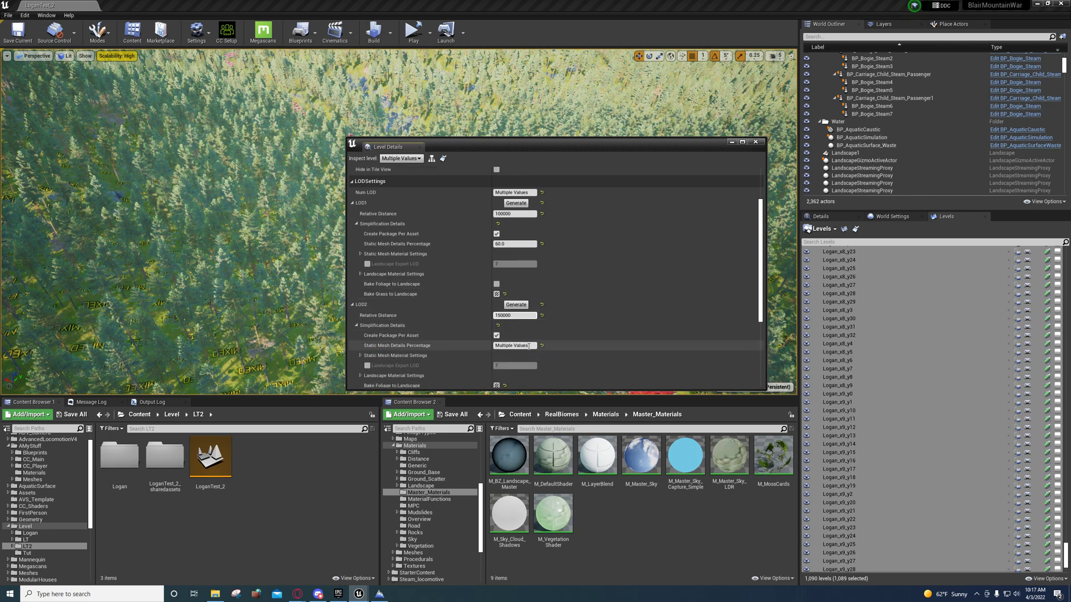
{"action": "left_click", "coordinate": [528, 345]}
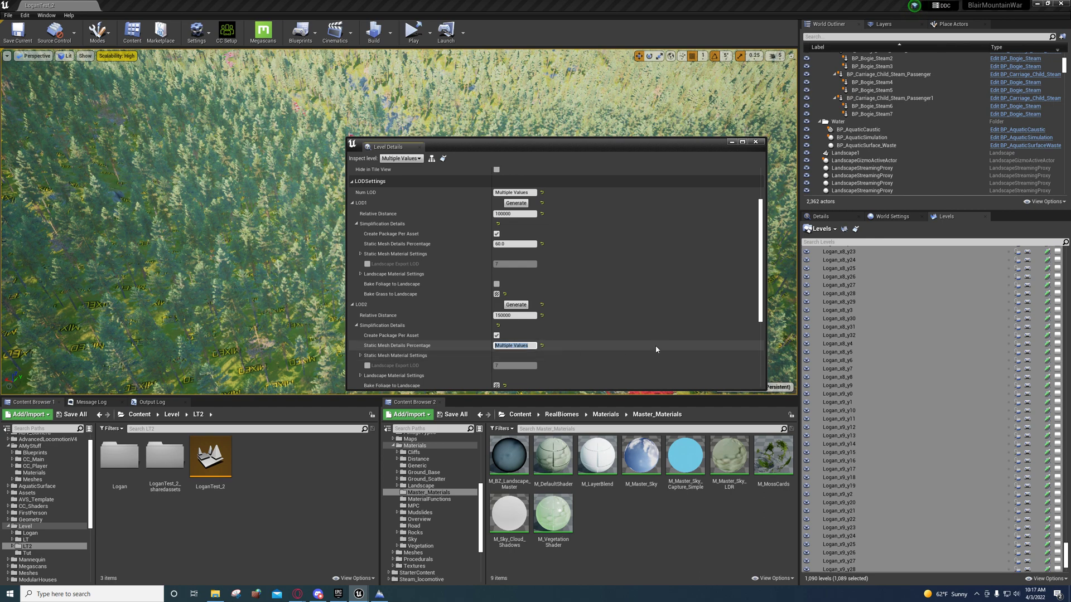
{"action": "type", "text": "40"}
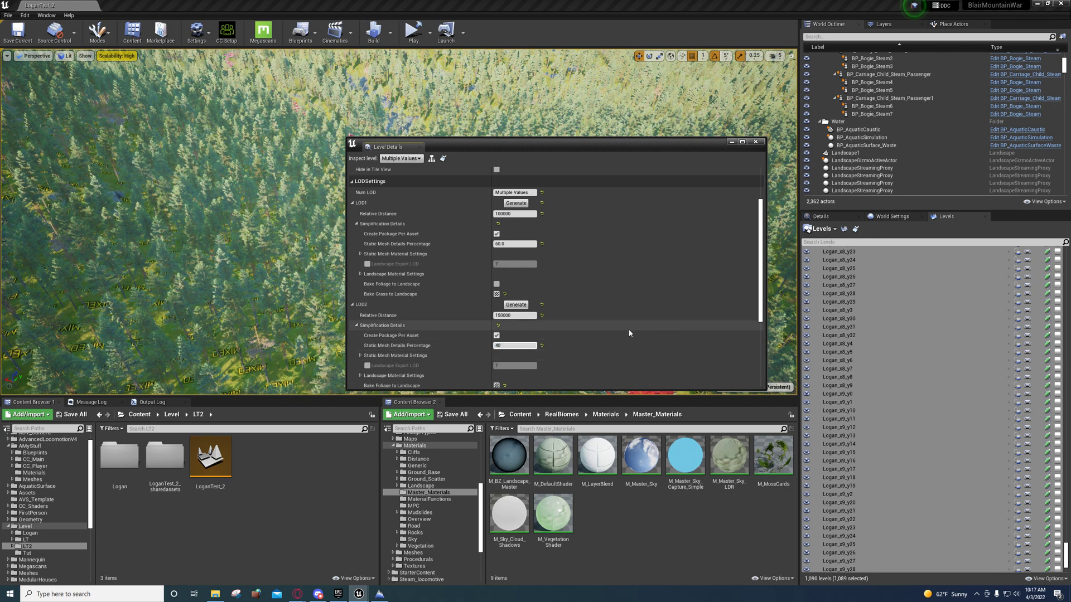
Enable Bake Grass to Landscape for LOD1 and LOD2 of the loaded tiles, plus Bake Foliage to Landscape for LOD2
{"action": "scroll", "coordinate": [621, 312], "scroll_direction": "up", "scroll_amount": 4}
{"action": "scroll", "coordinate": [622, 313], "scroll_direction": "down", "scroll_amount": 5}
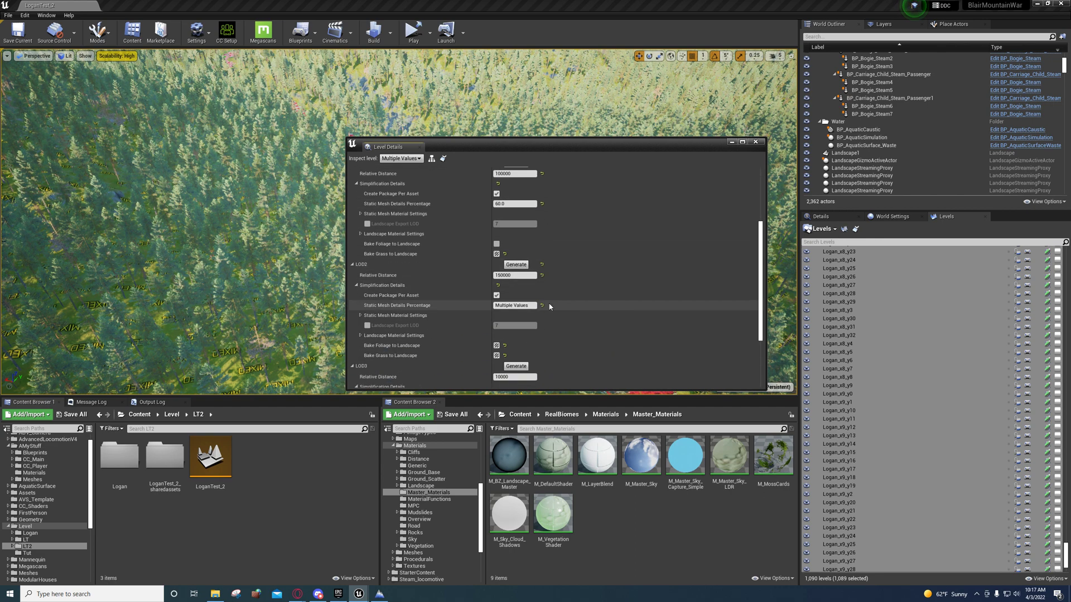
{"action": "left_click", "coordinate": [496, 254]}
{"action": "left_click", "coordinate": [496, 255]}
{"action": "left_click", "coordinate": [496, 356]}
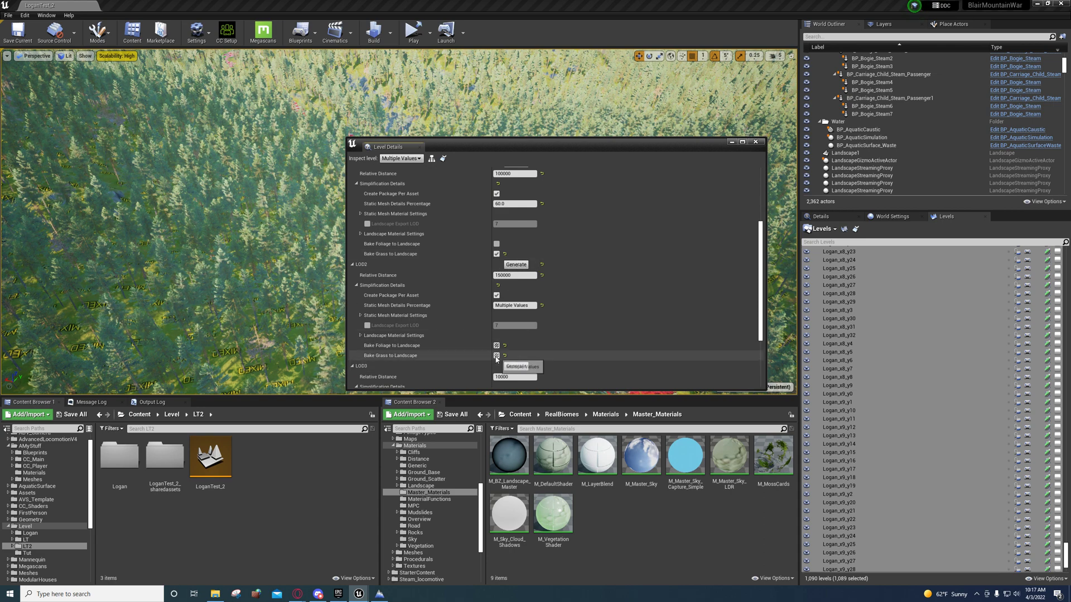
{"action": "left_click", "coordinate": [496, 355]}
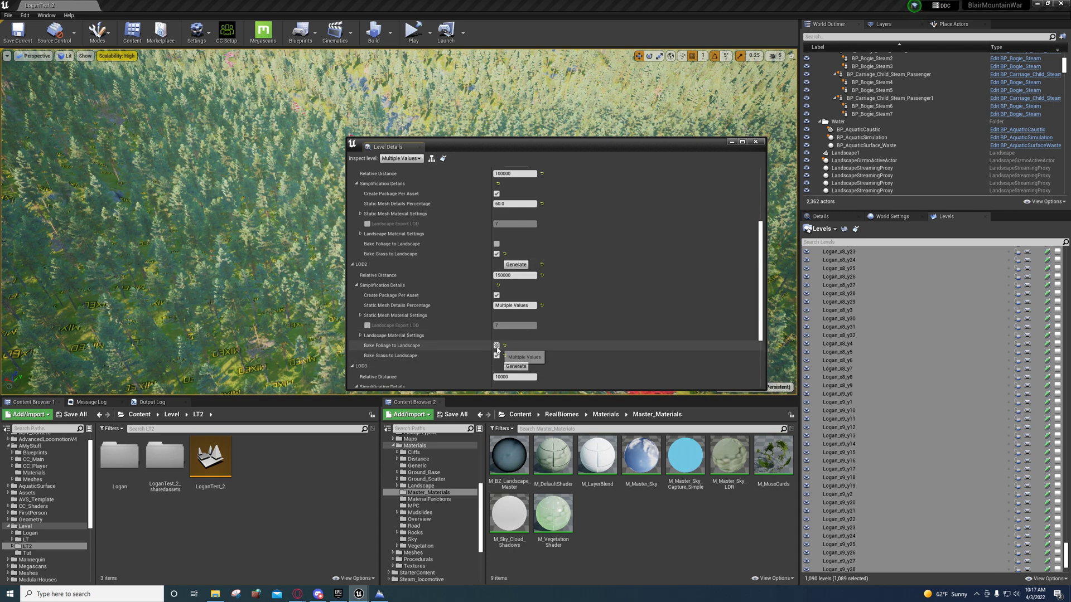
{"action": "left_click", "coordinate": [497, 346]}
{"action": "left_click", "coordinate": [497, 346]}
Set Num LOD to 2 for all the loaded tiles
{"action": "scroll", "coordinate": [563, 333], "scroll_direction": "down", "scroll_amount": 3}
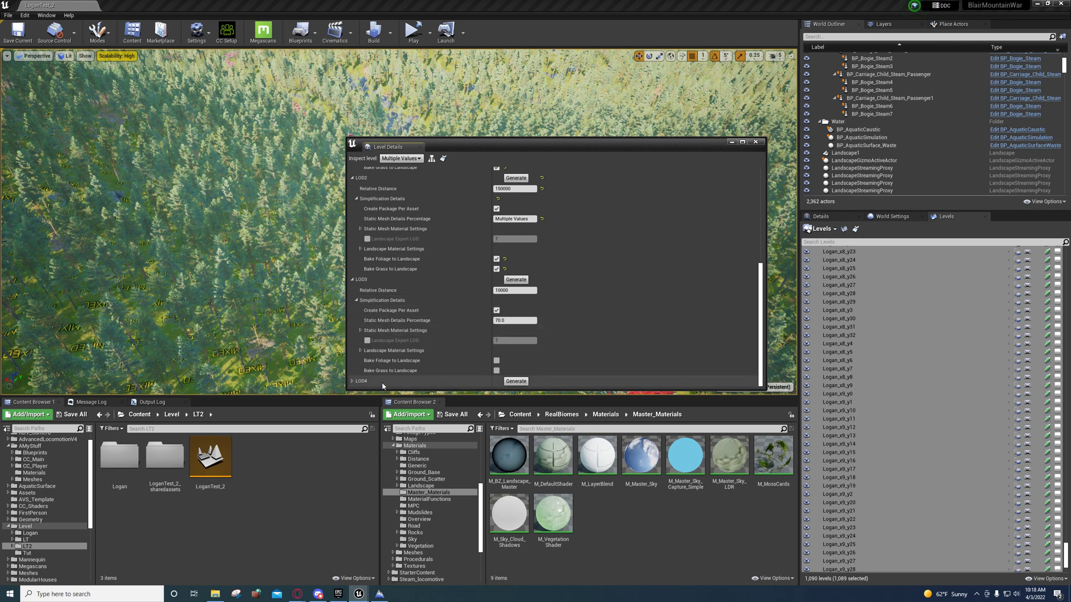
{"action": "scroll", "coordinate": [655, 252], "scroll_direction": "up", "scroll_amount": 8}
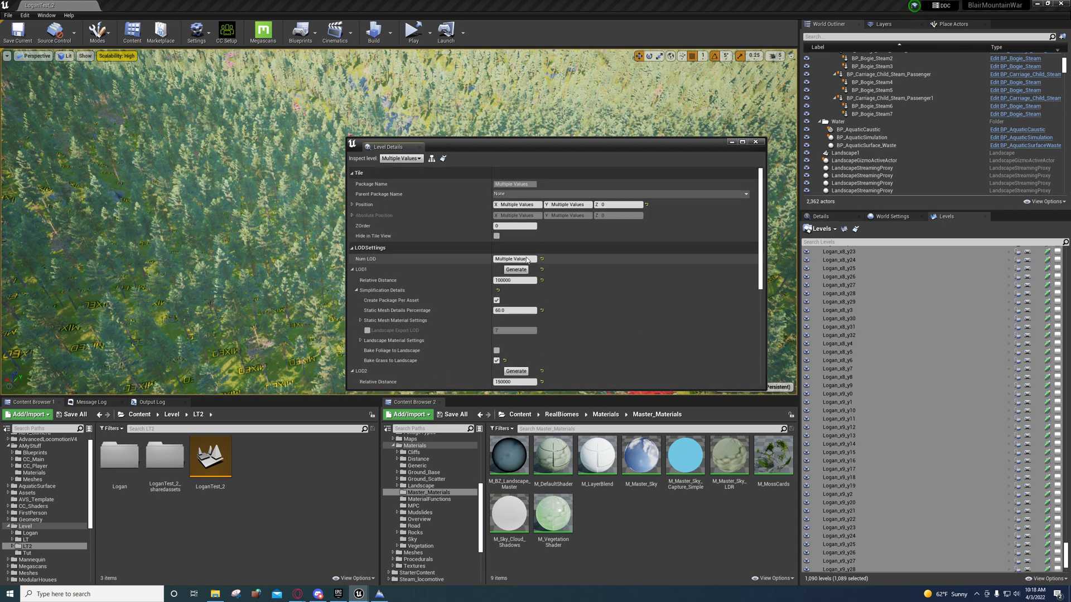
{"action": "left_click", "coordinate": [530, 259]}
{"action": "type", "text": "2"}
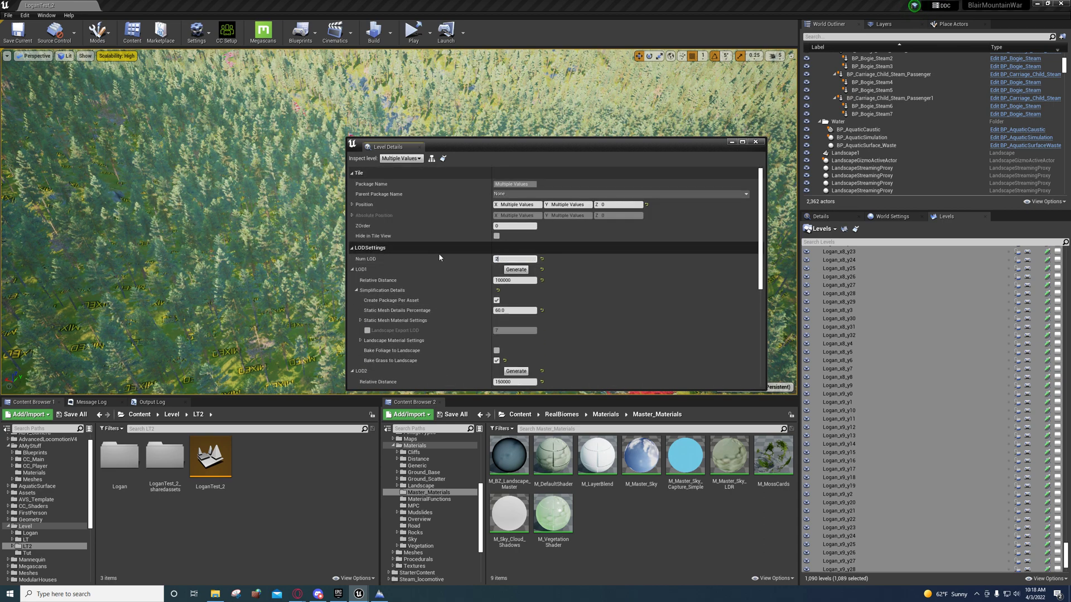
Generate the LOD1 simplified sub-levels for all the loaded tiles
{"action": "scroll", "coordinate": [563, 289], "scroll_direction": "down", "scroll_amount": 3}
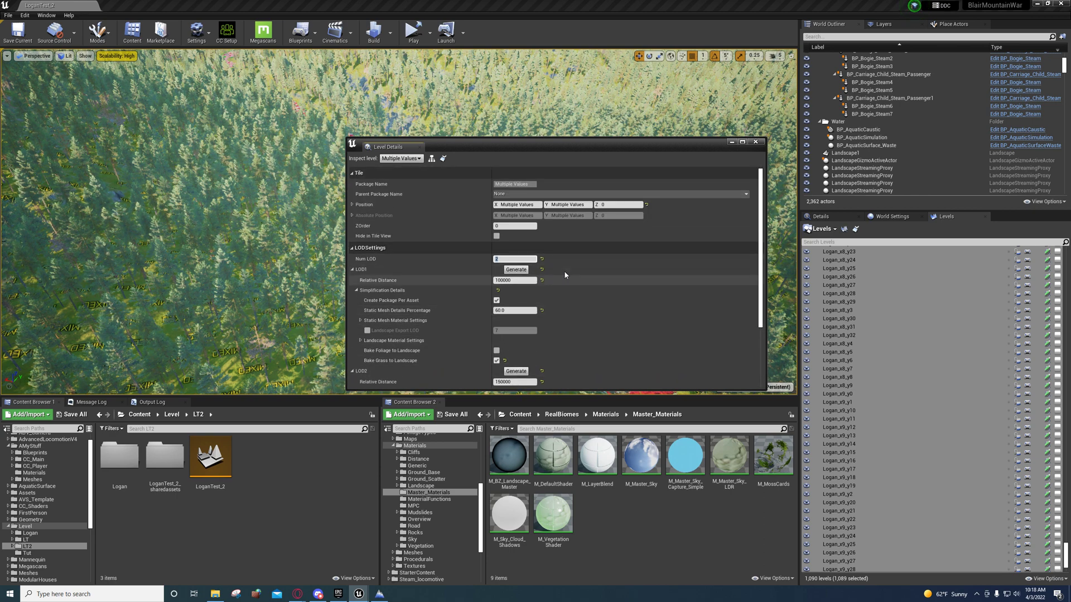
{"action": "scroll", "coordinate": [560, 269], "scroll_direction": "up", "scroll_amount": 2}
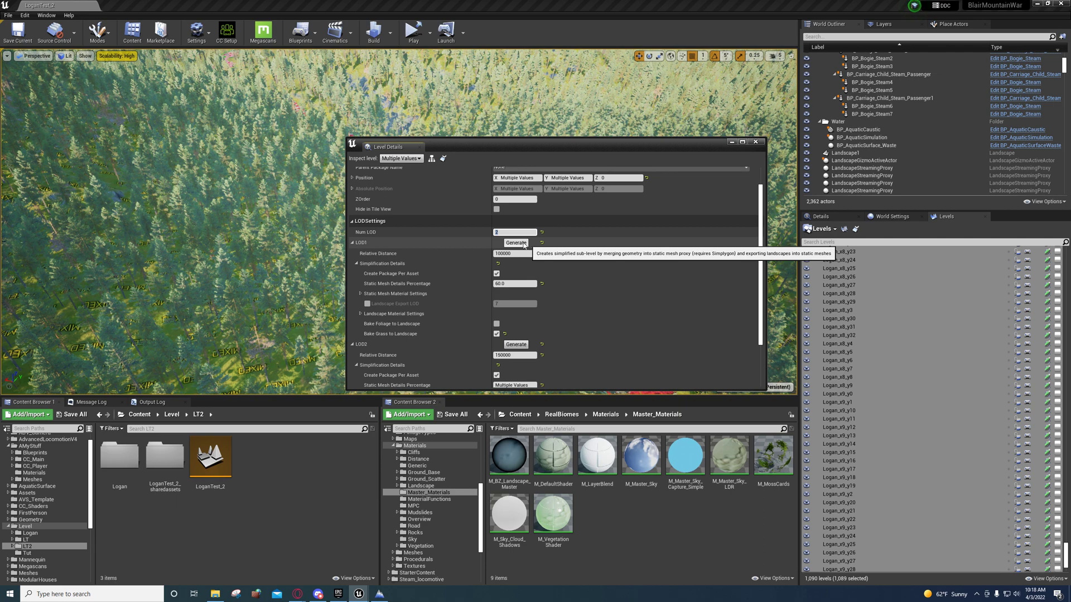
{"action": "left_click", "coordinate": [516, 244]}
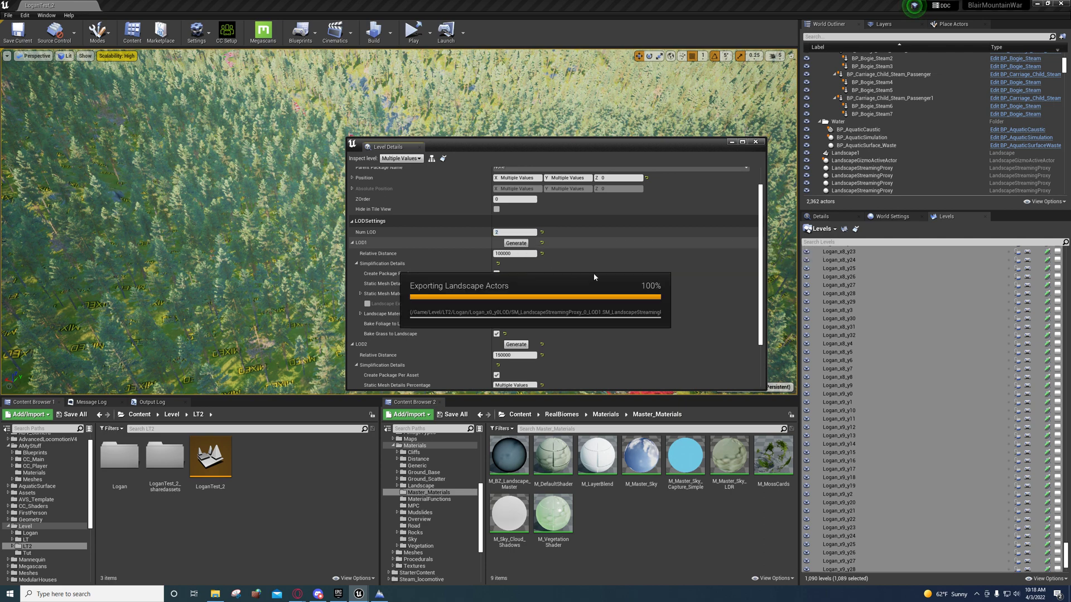